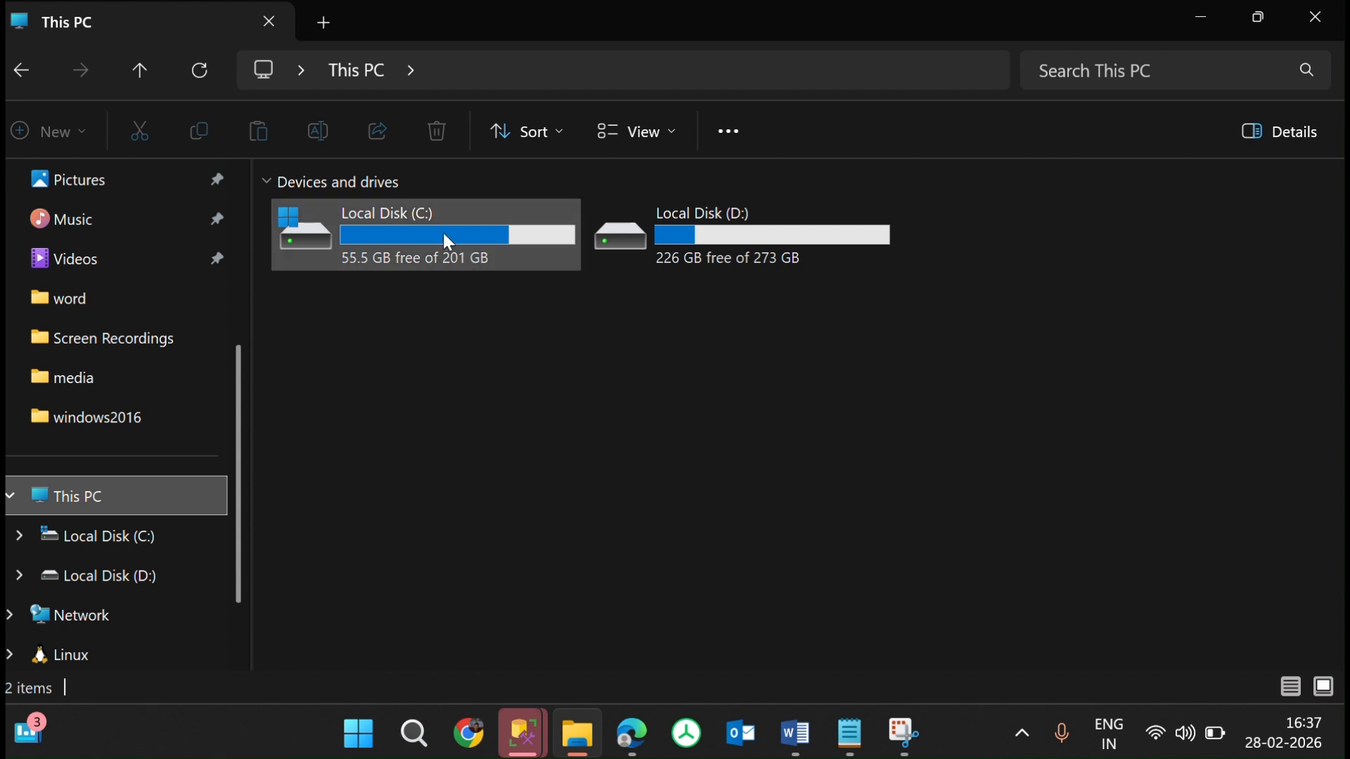
Go to the SQLSERVER2022 folder inside SQLMEDIA on Local Disk (C:)
double_click(442, 233)
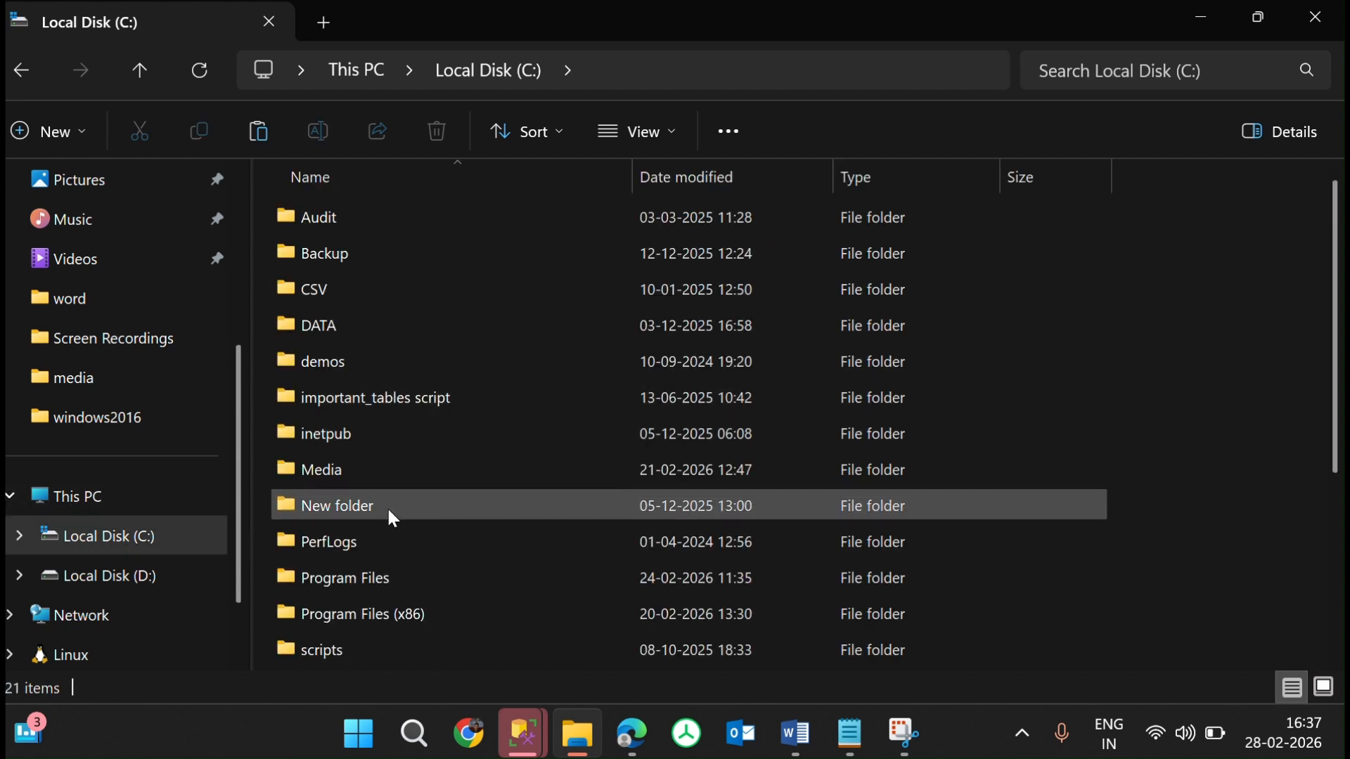
scroll(500, 506, "down", 2)
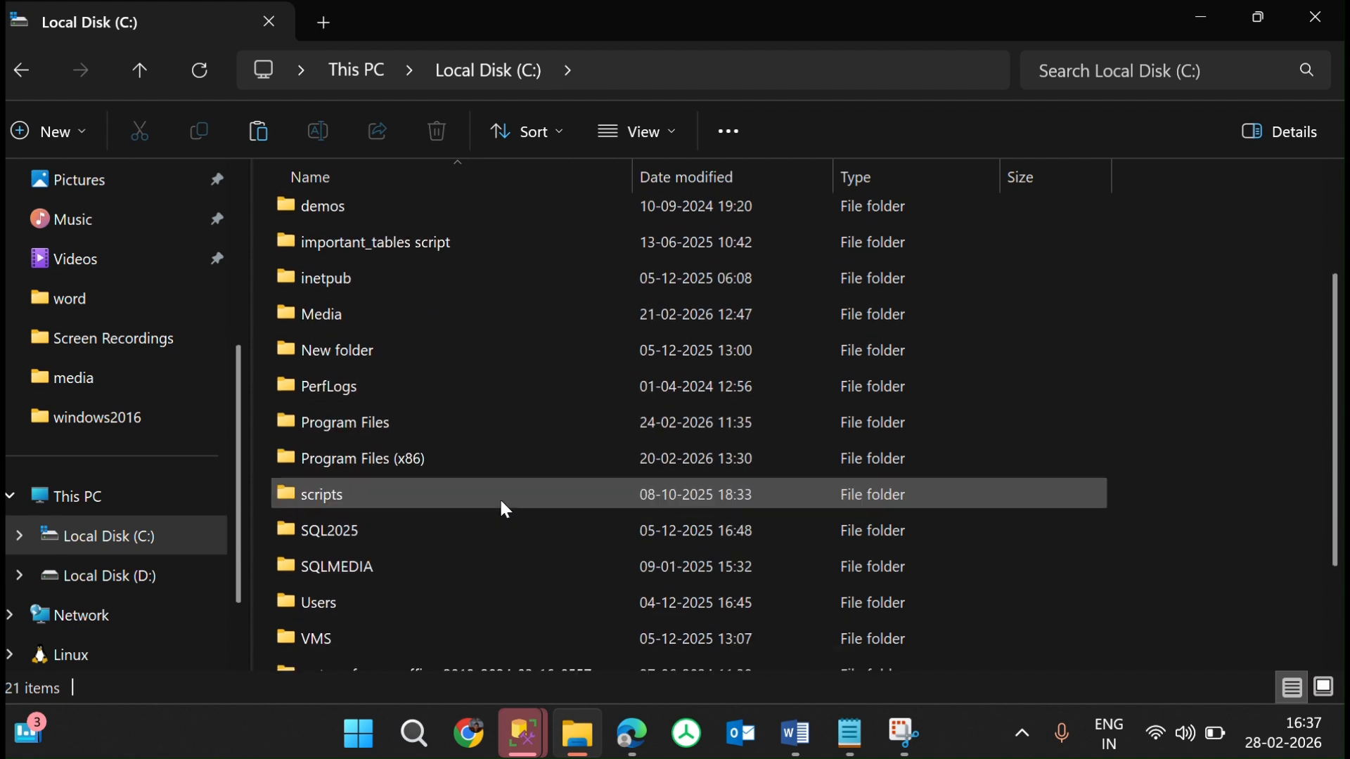
double_click(428, 566)
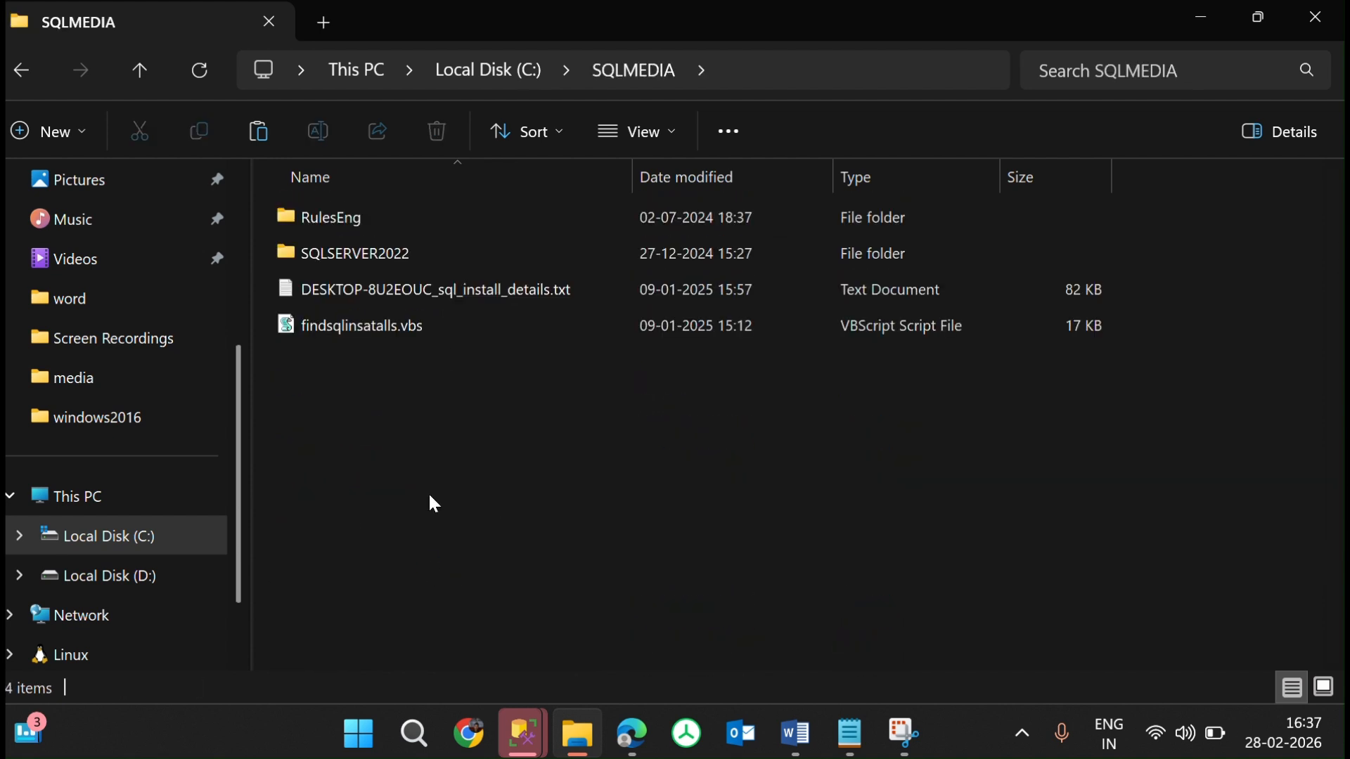
double_click(379, 246)
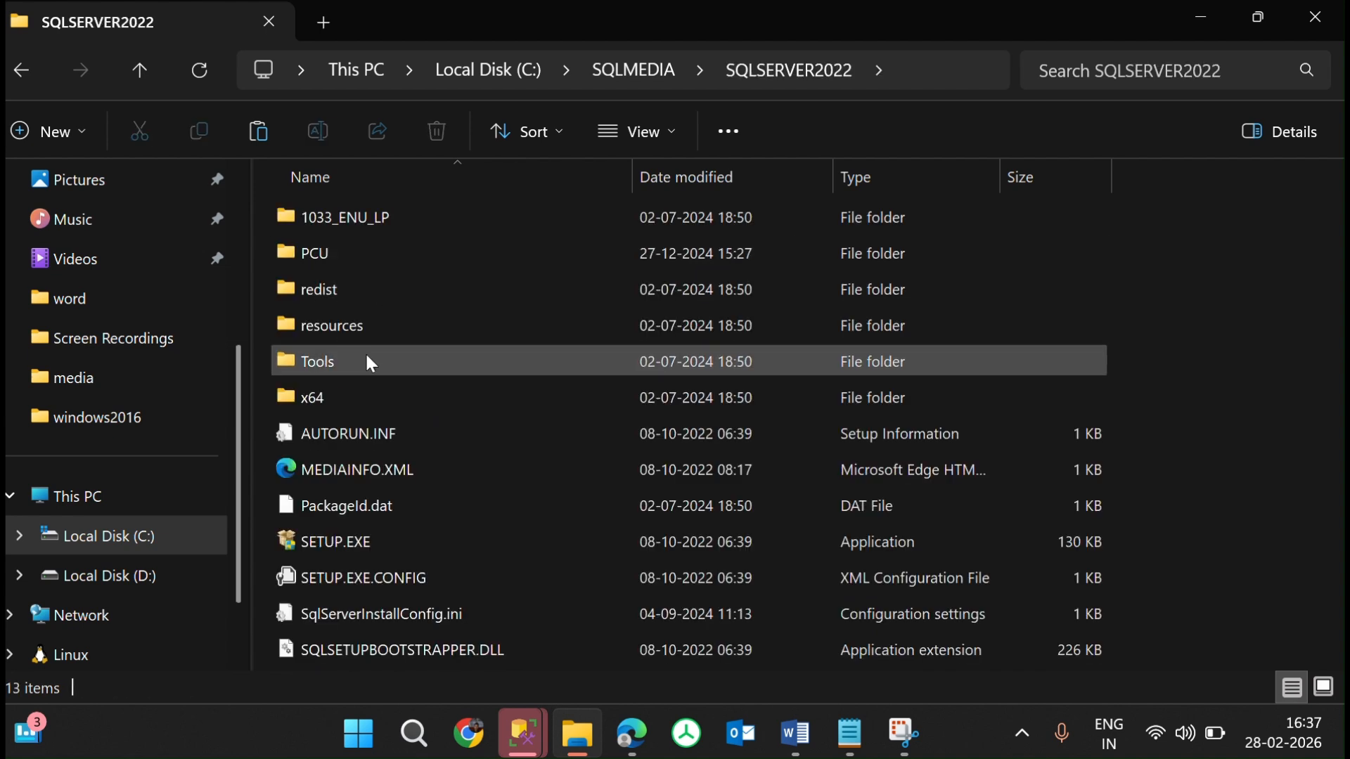
Launch SETUP.EXE from the SQLSERVER2022 folder as administrator
left_click(374, 541)
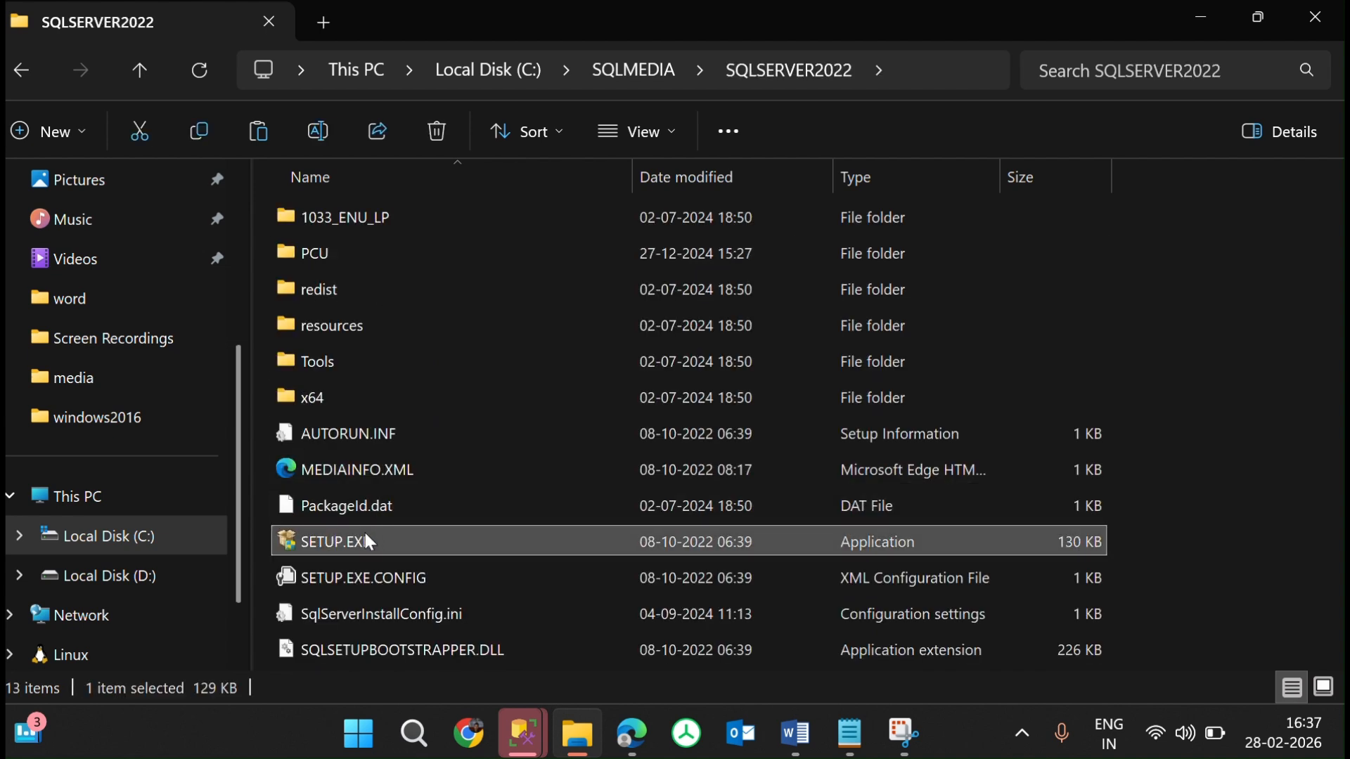
right_click(353, 536)
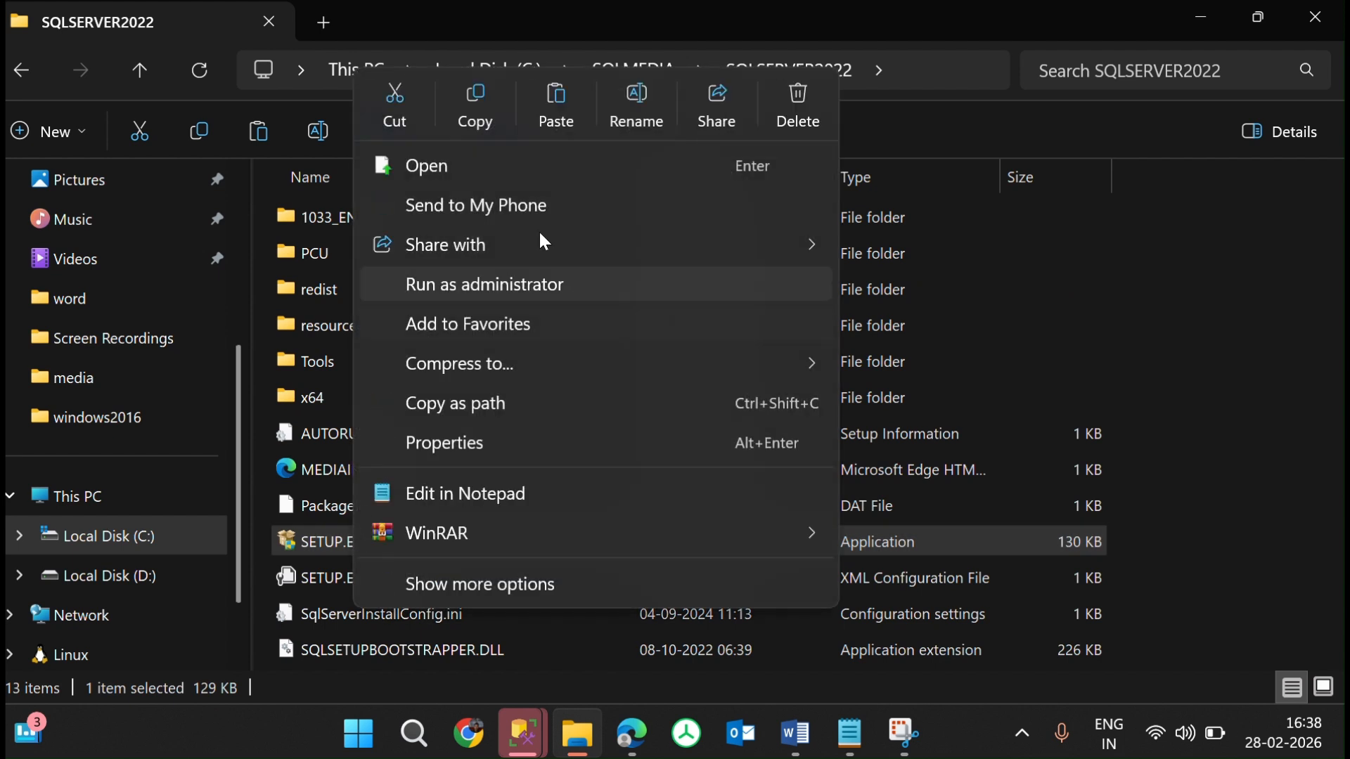
left_click(498, 281)
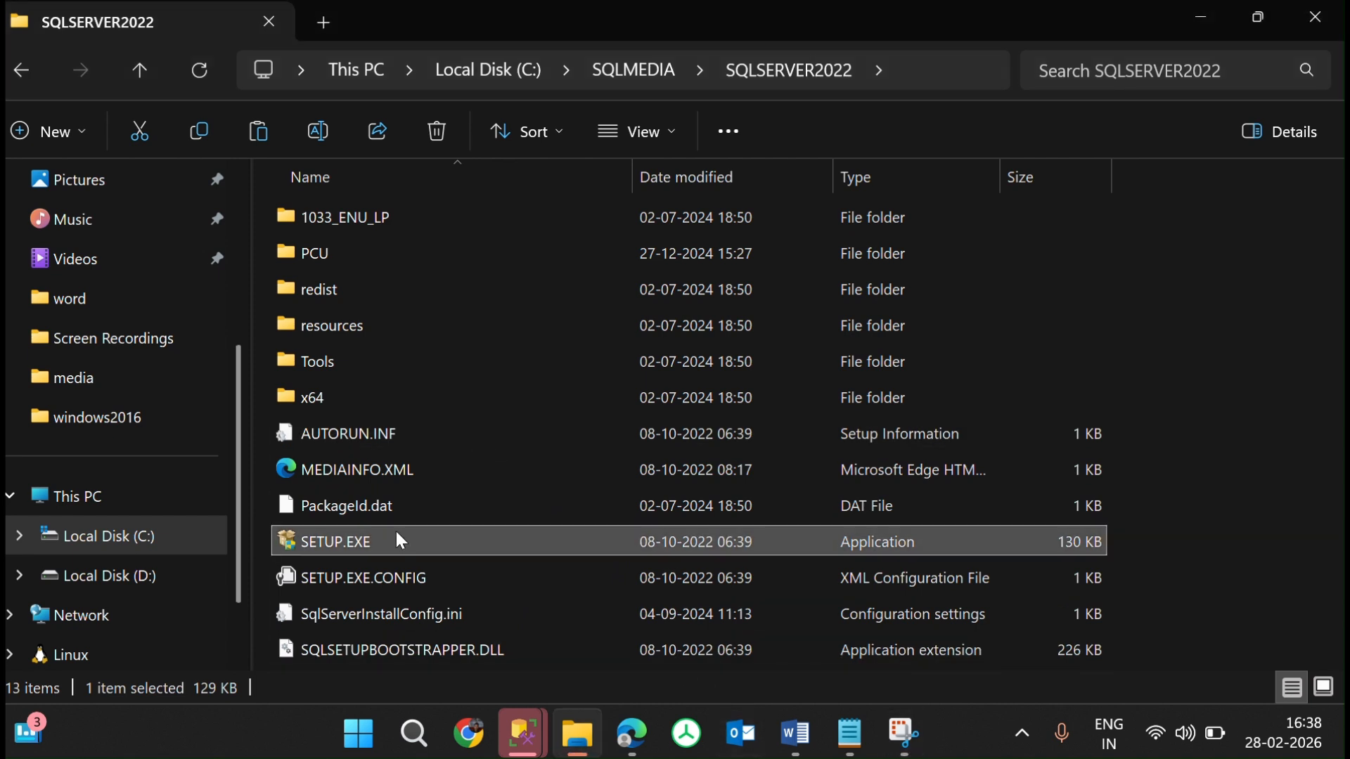
right_click(395, 532)
left_click(539, 49)
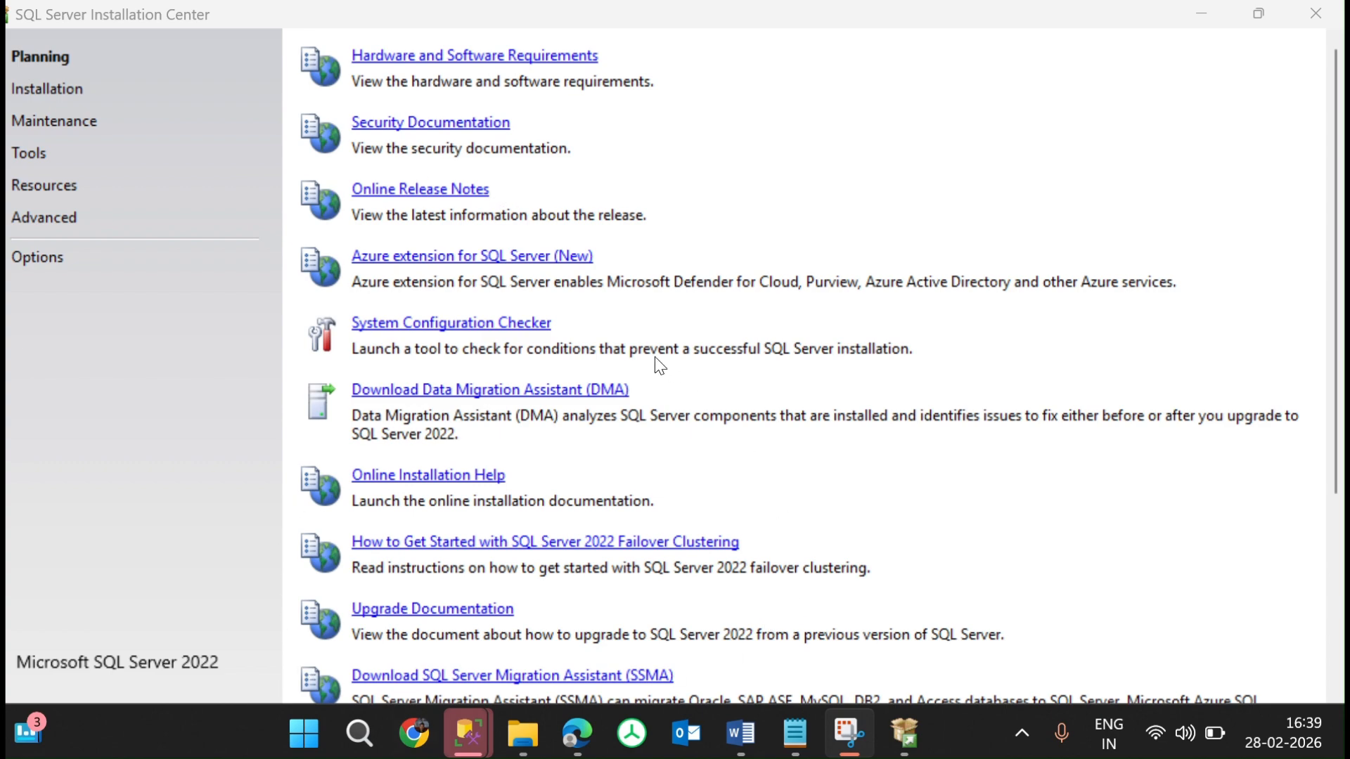
Open the Hardware and Software Requirements documentation and review the memory, operating system and .NET Framework requirements for SQL Server 2022
scroll(653, 358, "down", 2)
scroll(653, 357, "up", 2)
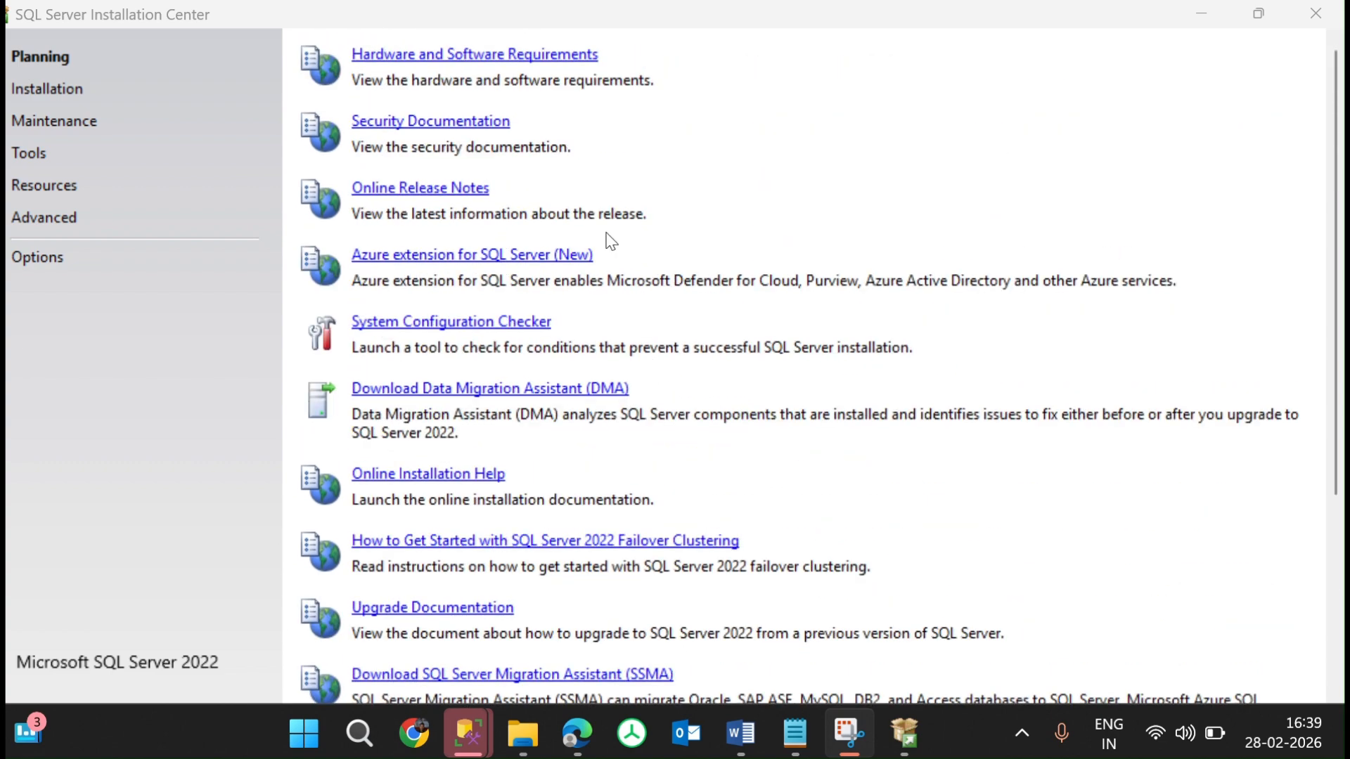
left_click(412, 54)
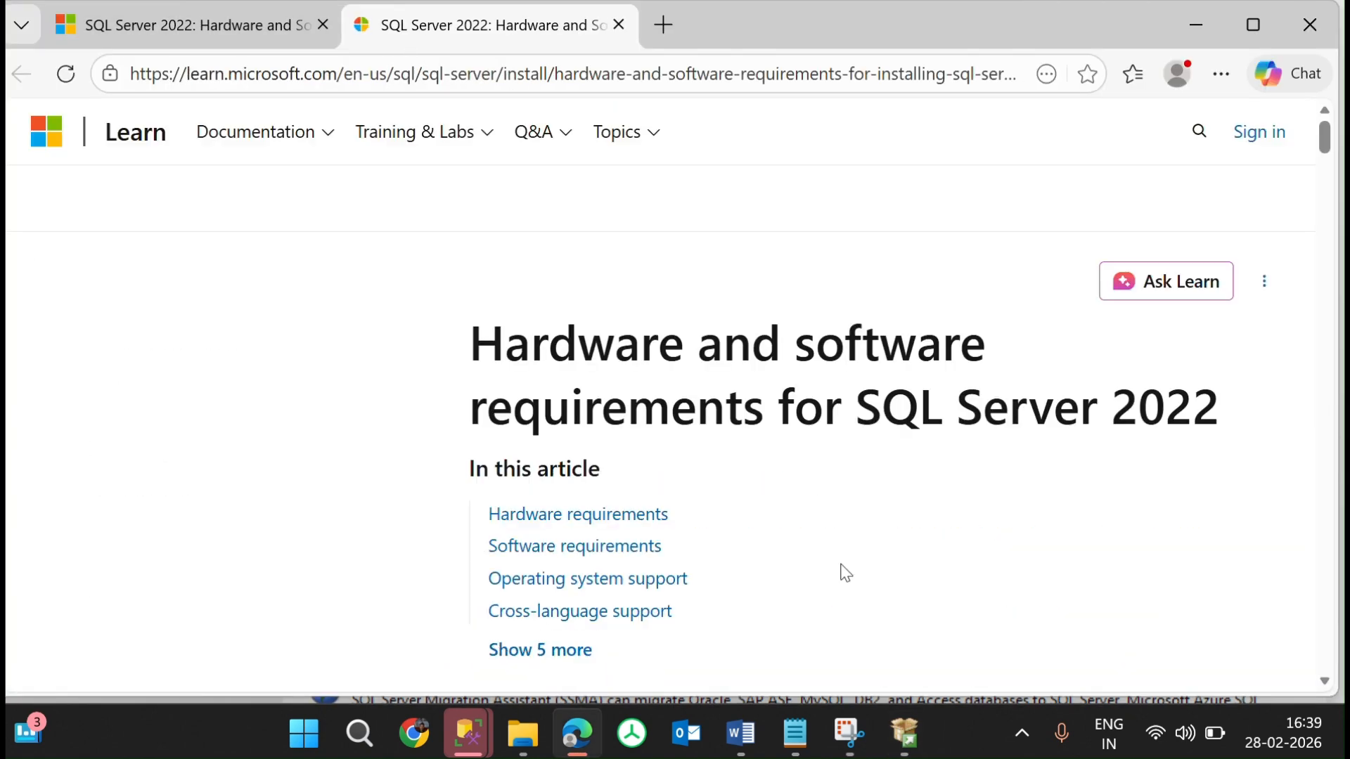
scroll(842, 566, "down", 15)
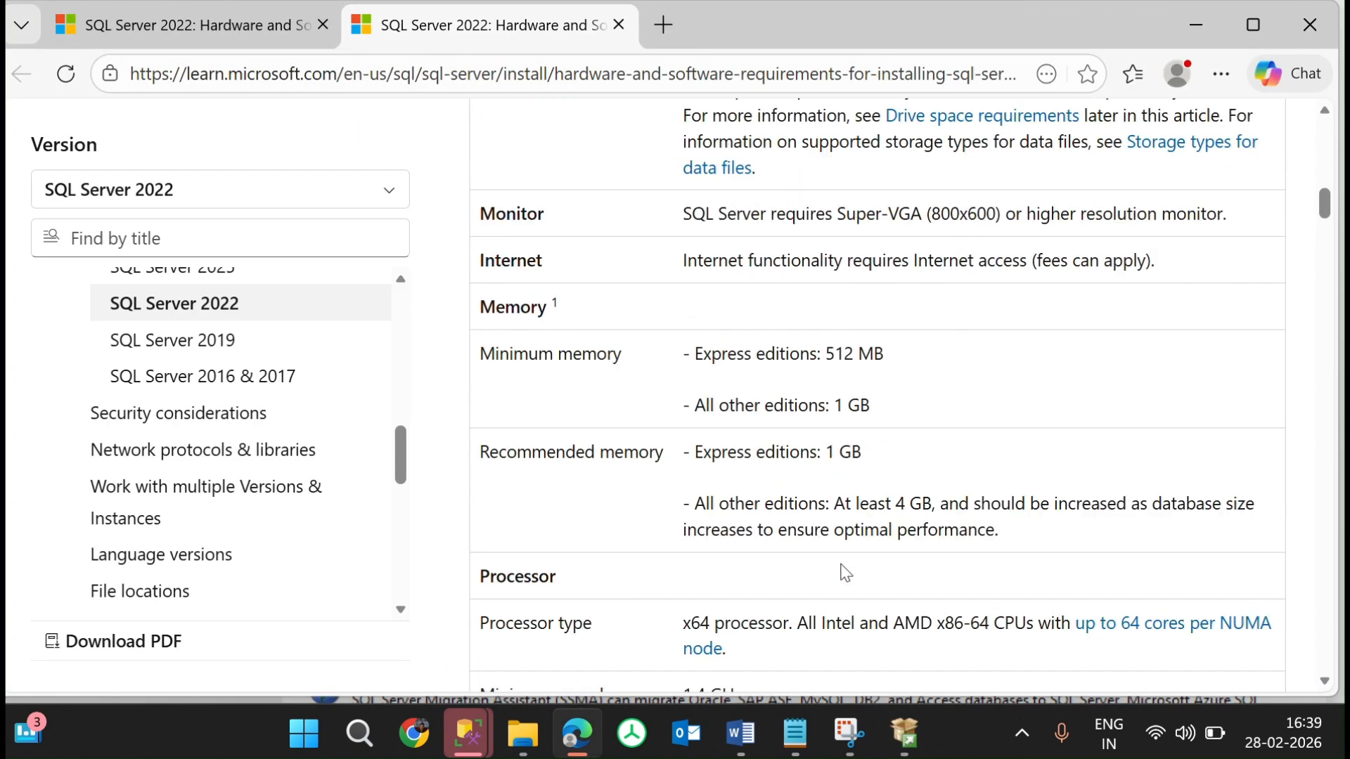
scroll(845, 573, "down", 10)
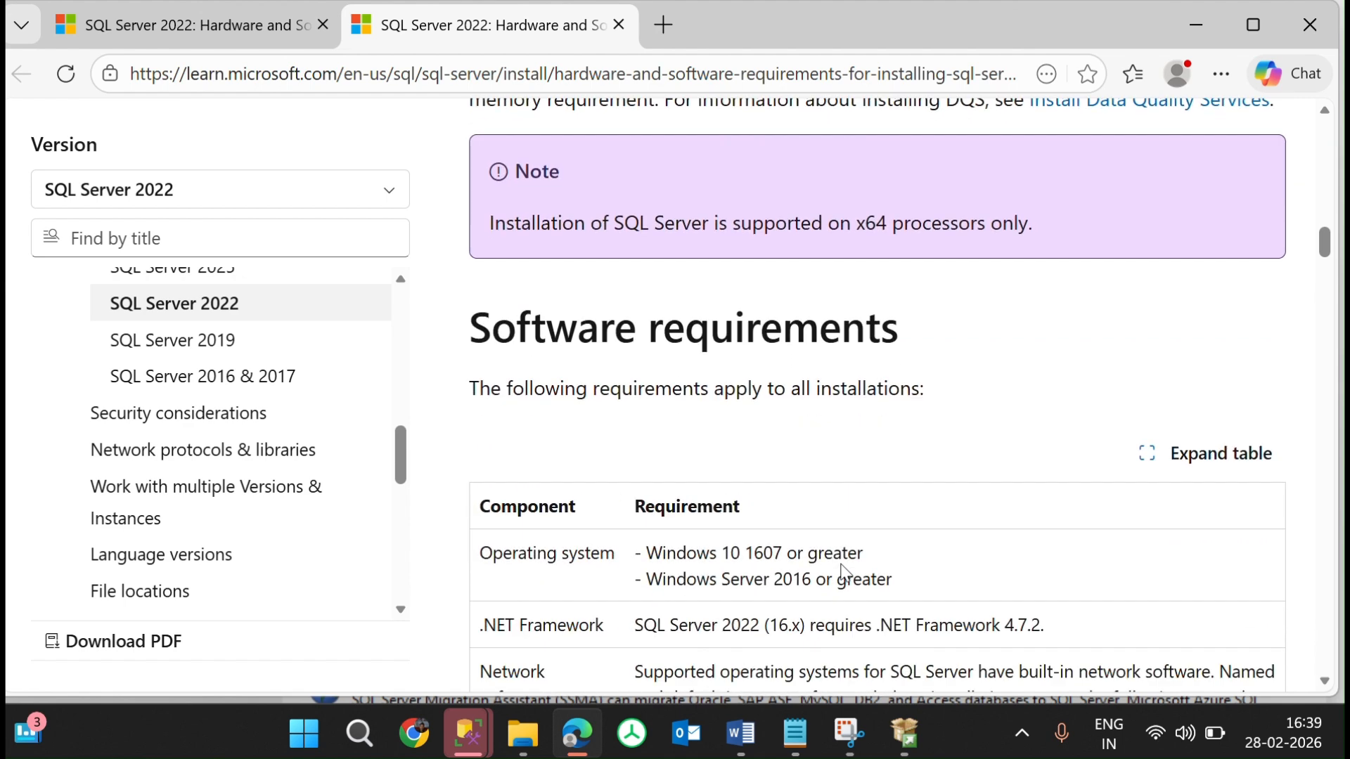
scroll(843, 569, "down", 2)
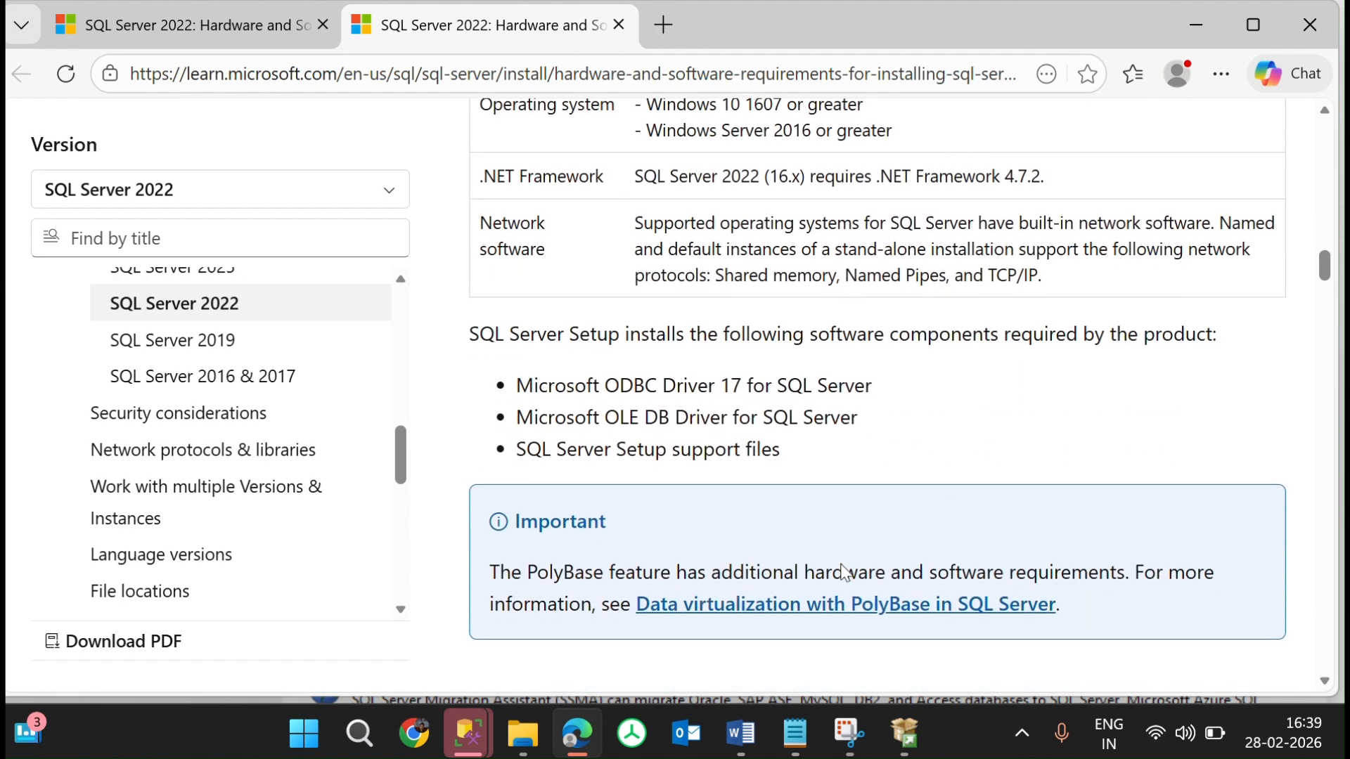
left_click_drag(1050, 163, 717, 152)
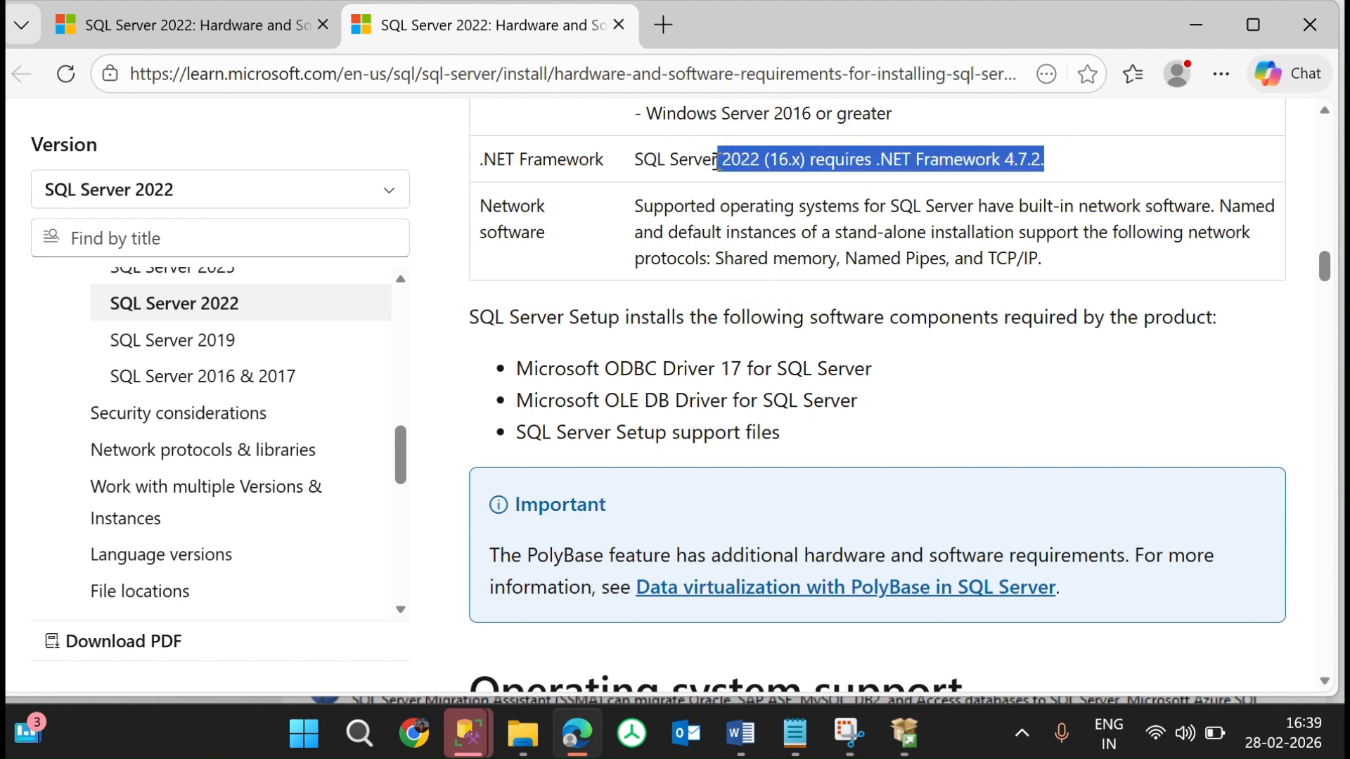
scroll(717, 161, "up", 1)
scroll(717, 161, "up", 3)
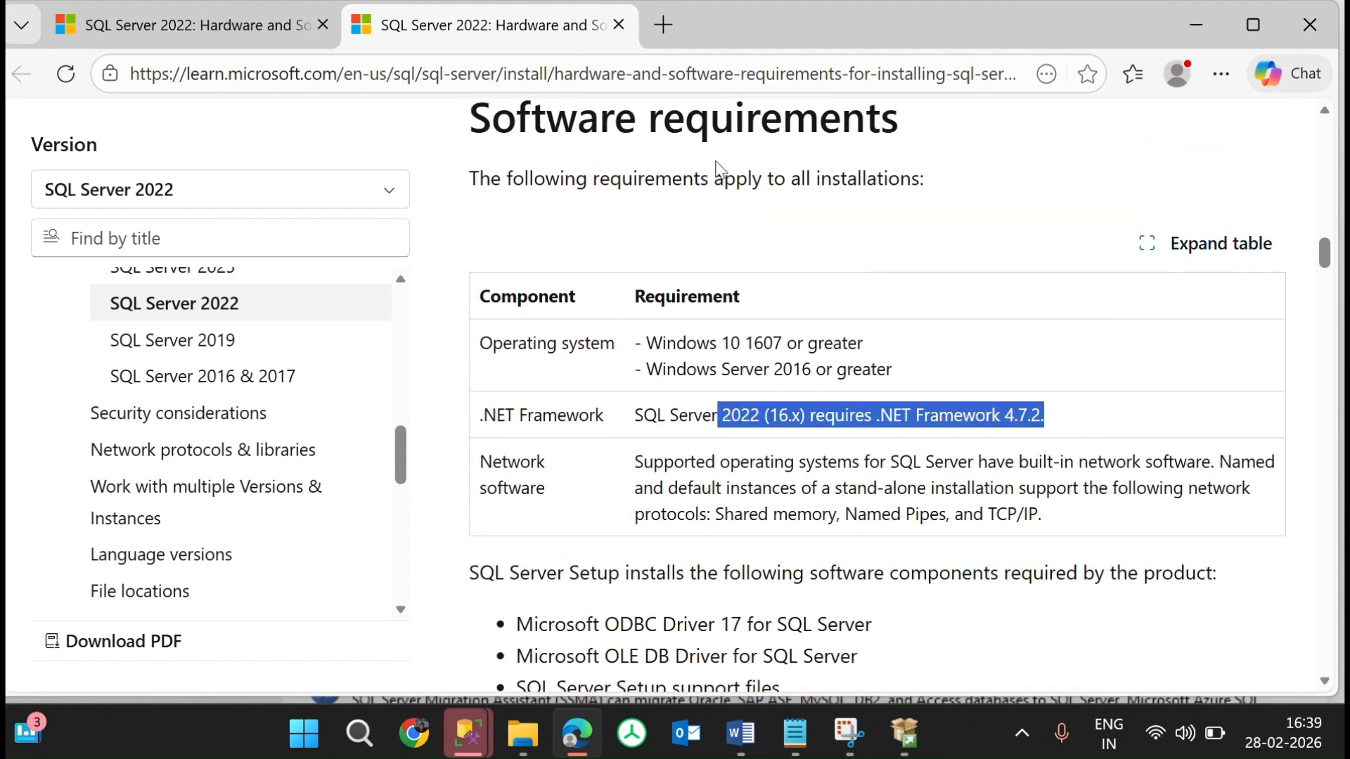
scroll(717, 170, "up", 2)
scroll(717, 169, "down", 2)
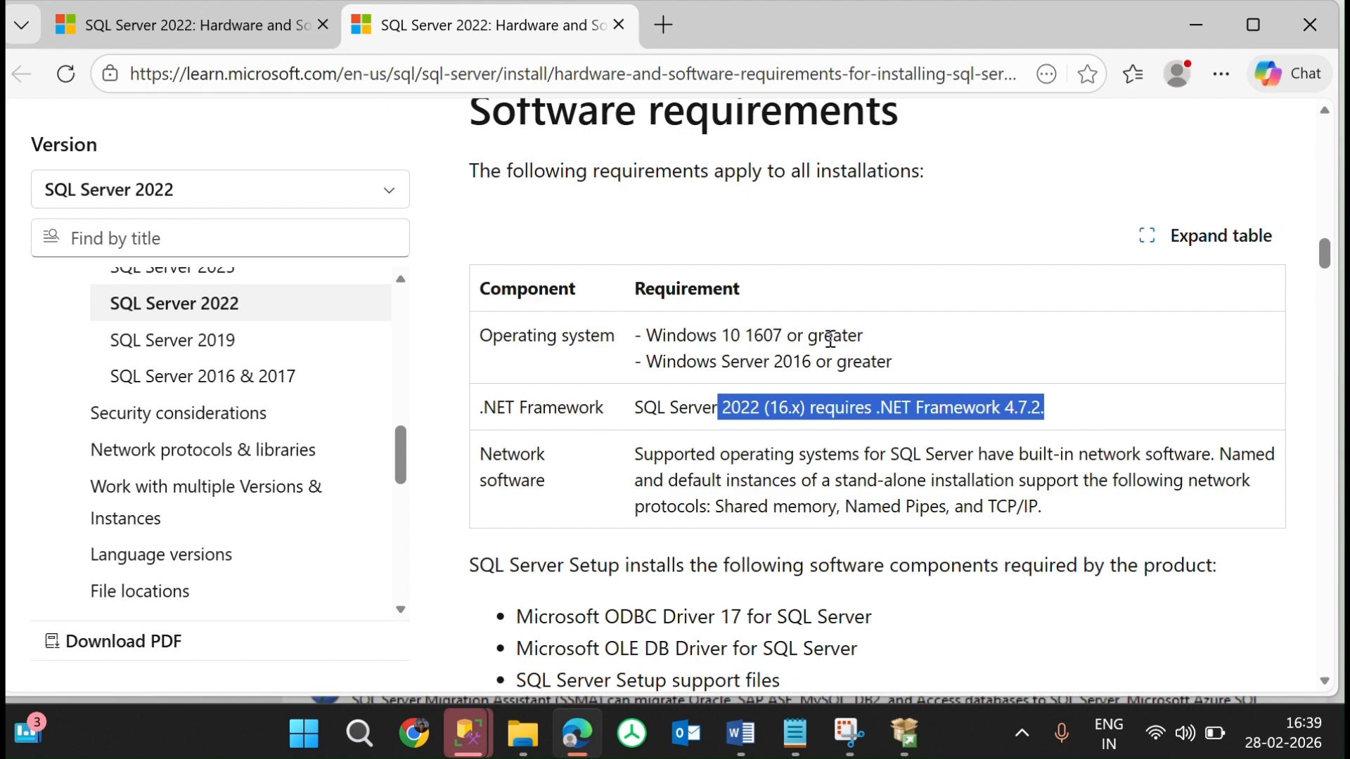
left_click(794, 368)
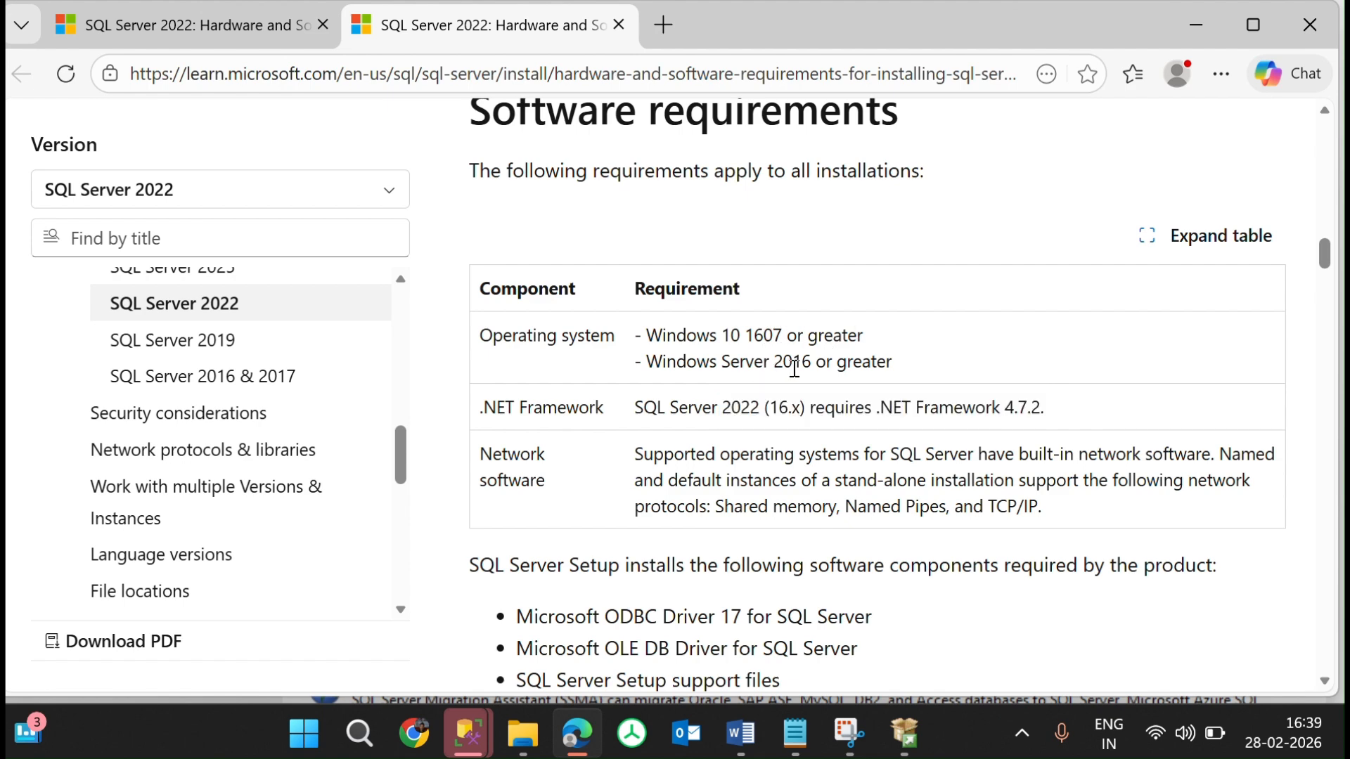
left_click_drag(794, 368, 1028, 455)
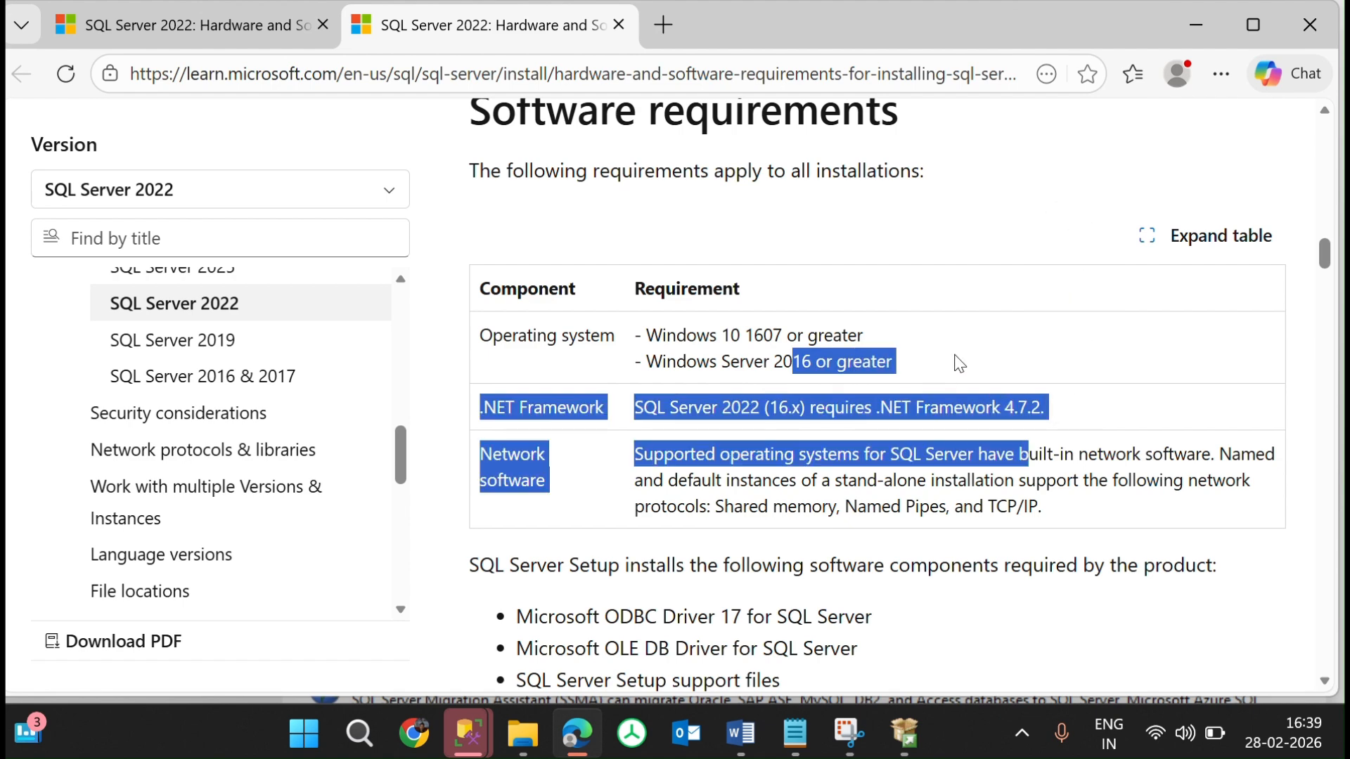
Return to the SQL Server Installation Center and look over the planning resources, from security documentation to migration assistants and updates
left_click(902, 731)
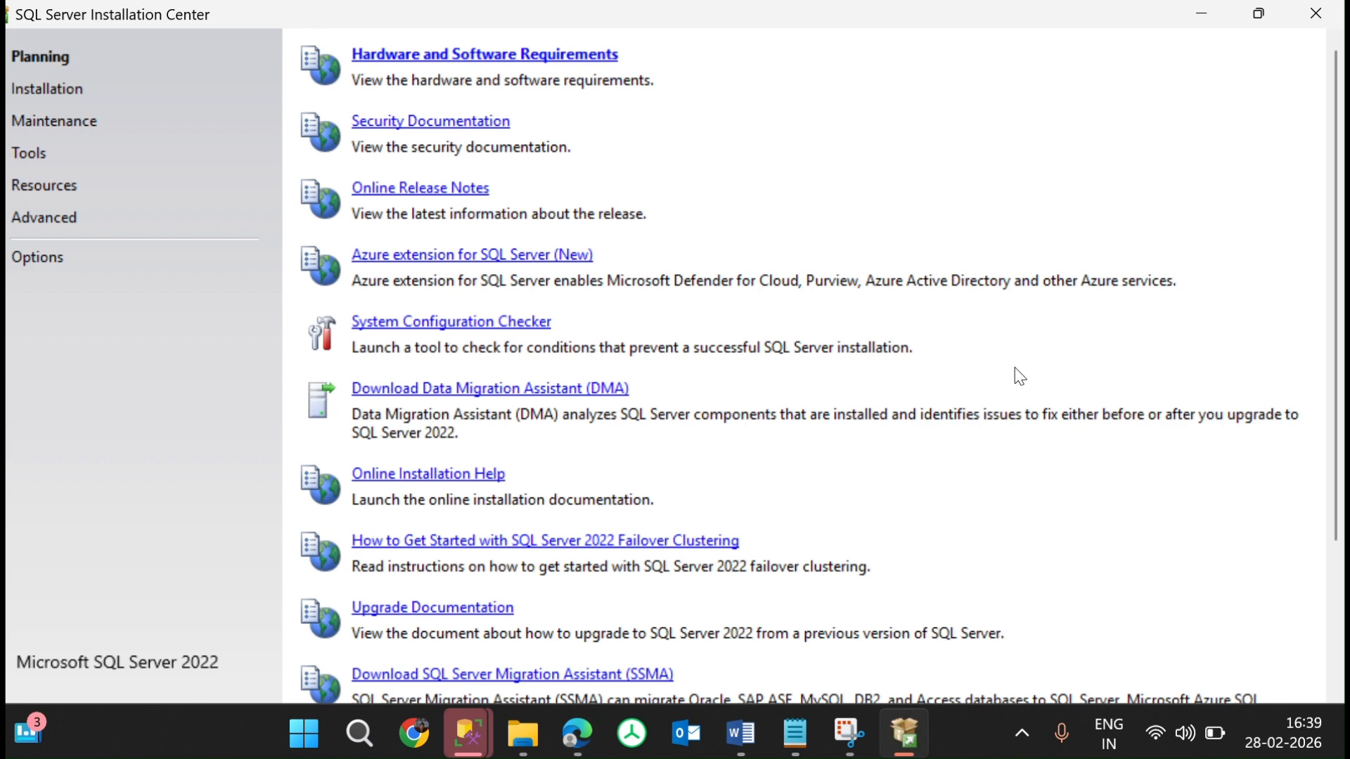
scroll(1019, 377, "down", 3)
scroll(1020, 377, "up", 3)
scroll(1019, 377, "down", 3)
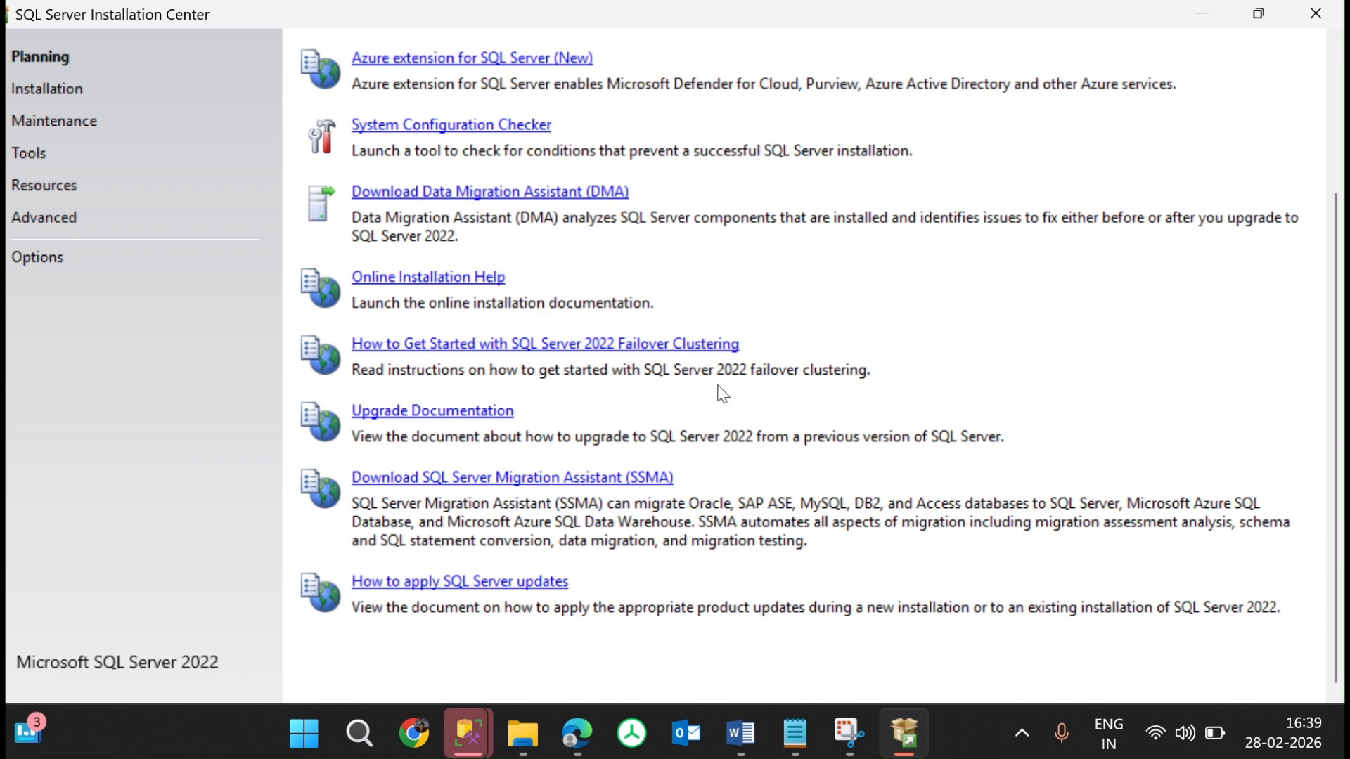
scroll(949, 359, "up", 3)
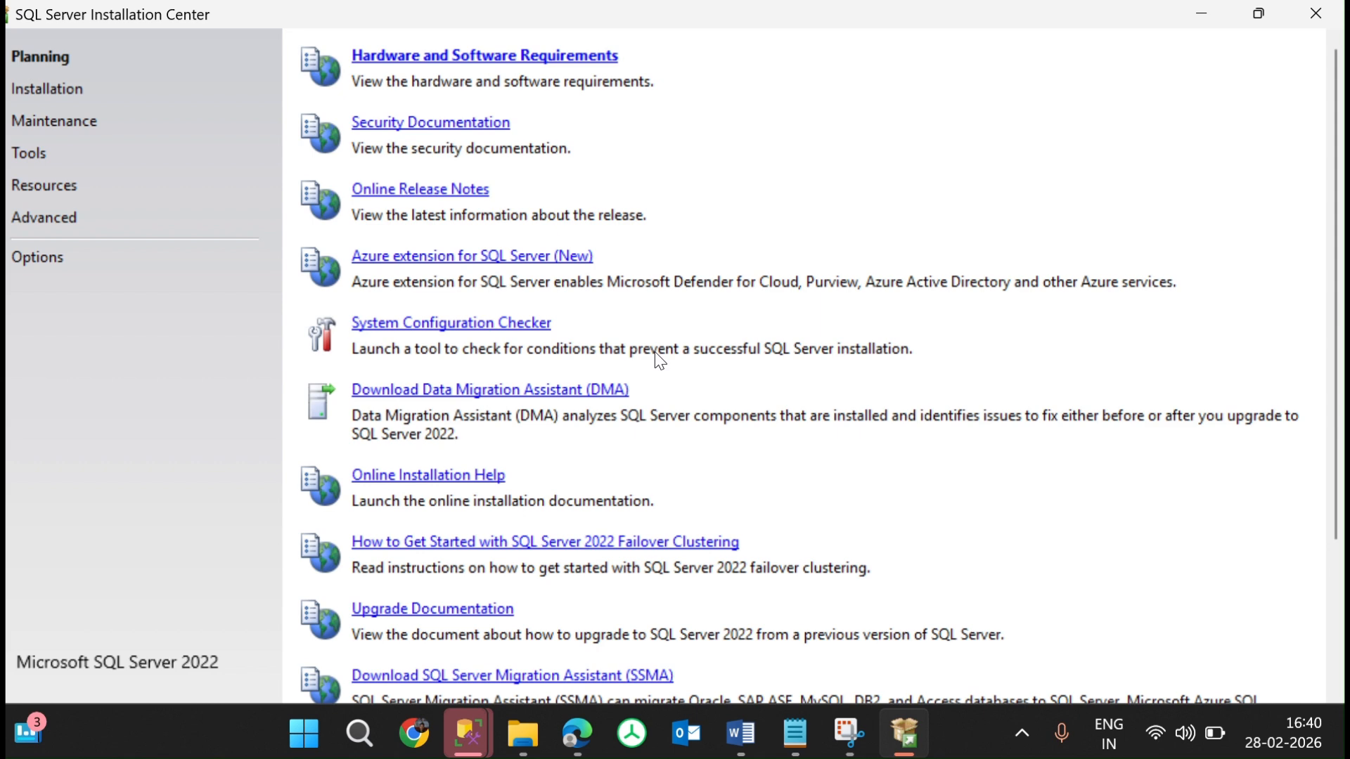
scroll(655, 353, "down", 1)
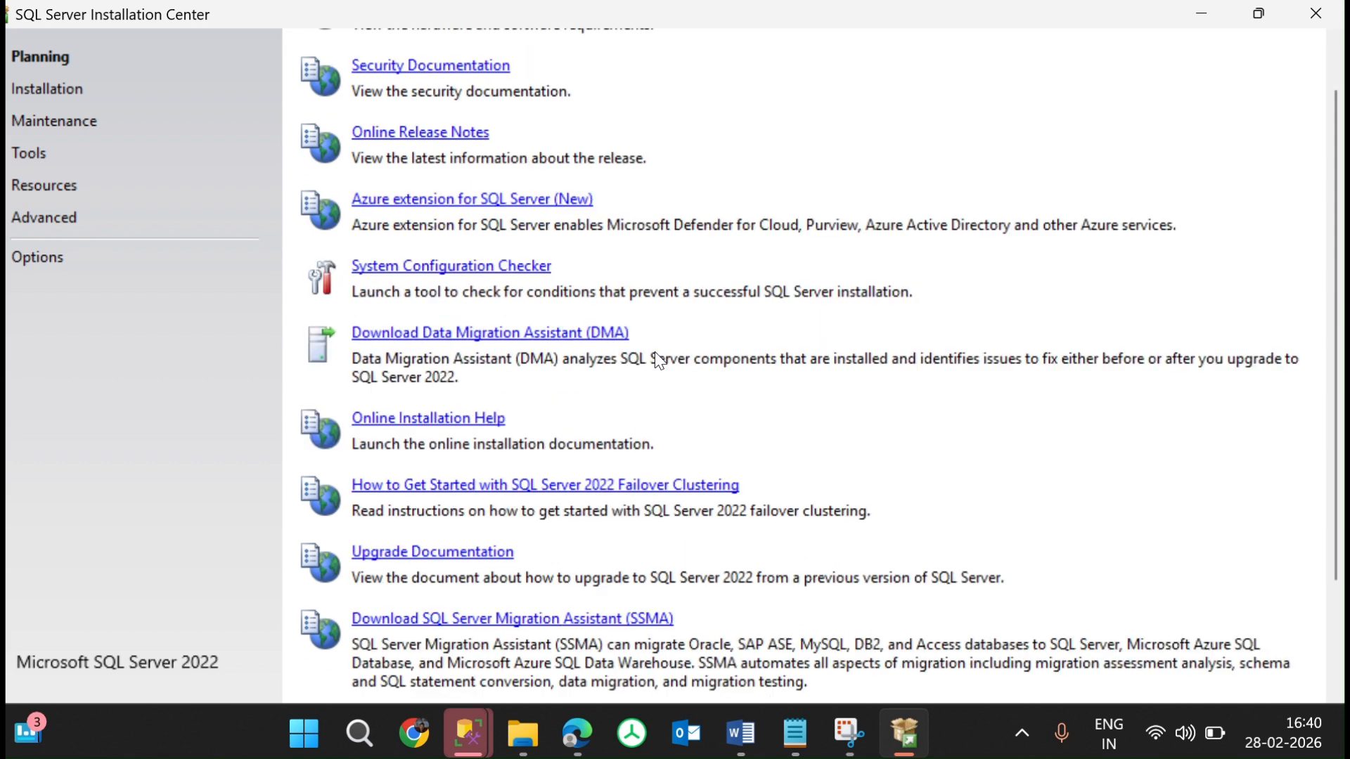
scroll(655, 352, "down", 2)
scroll(655, 351, "up", 3)
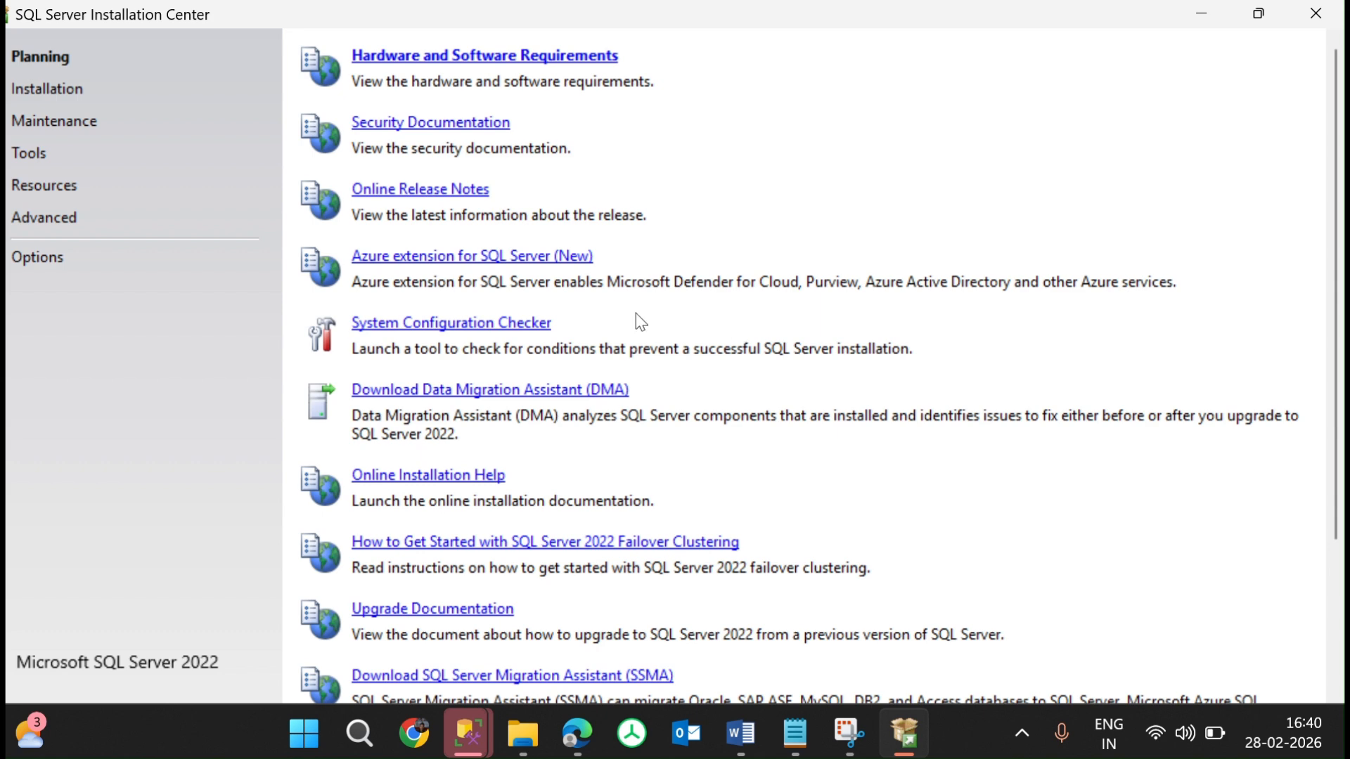
Start a new SQL Server standalone installation and continue without including the SQL Server product updates
left_click(73, 97)
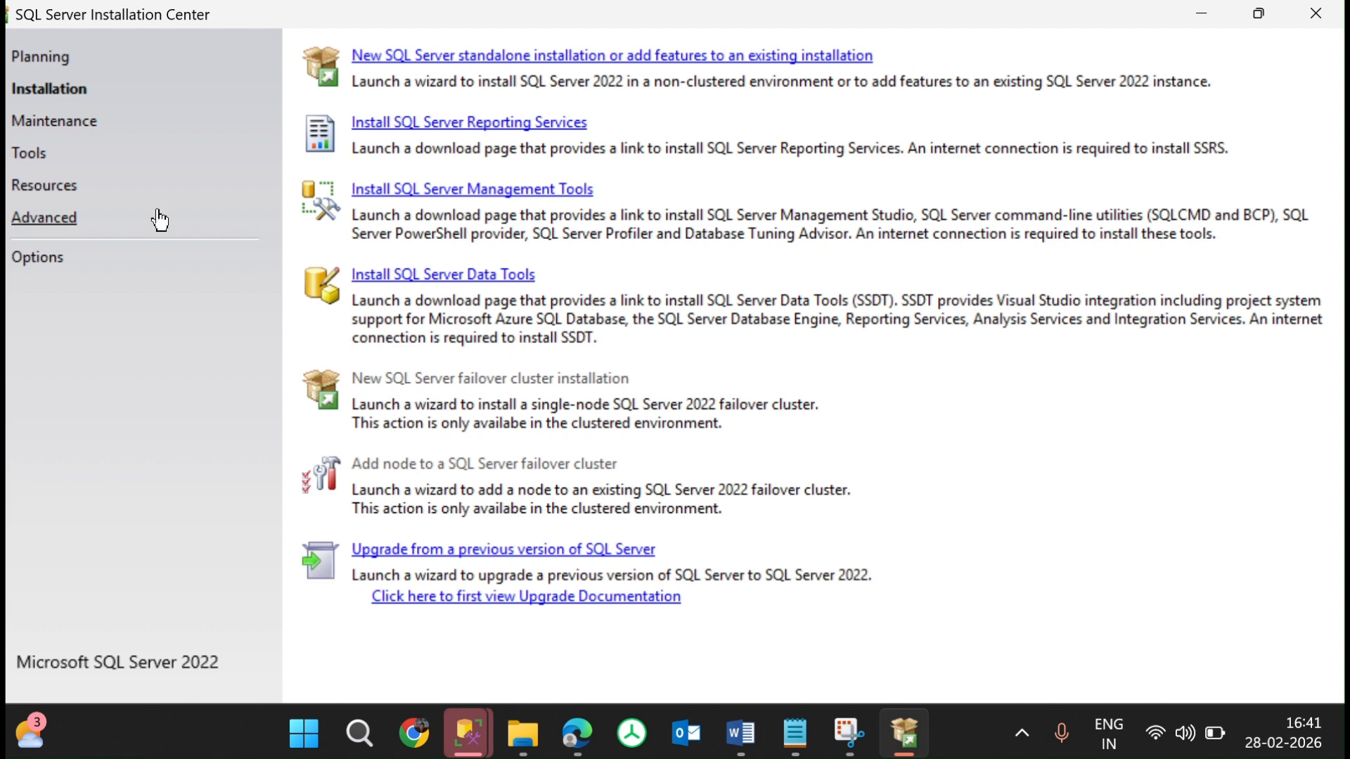
left_click(401, 57)
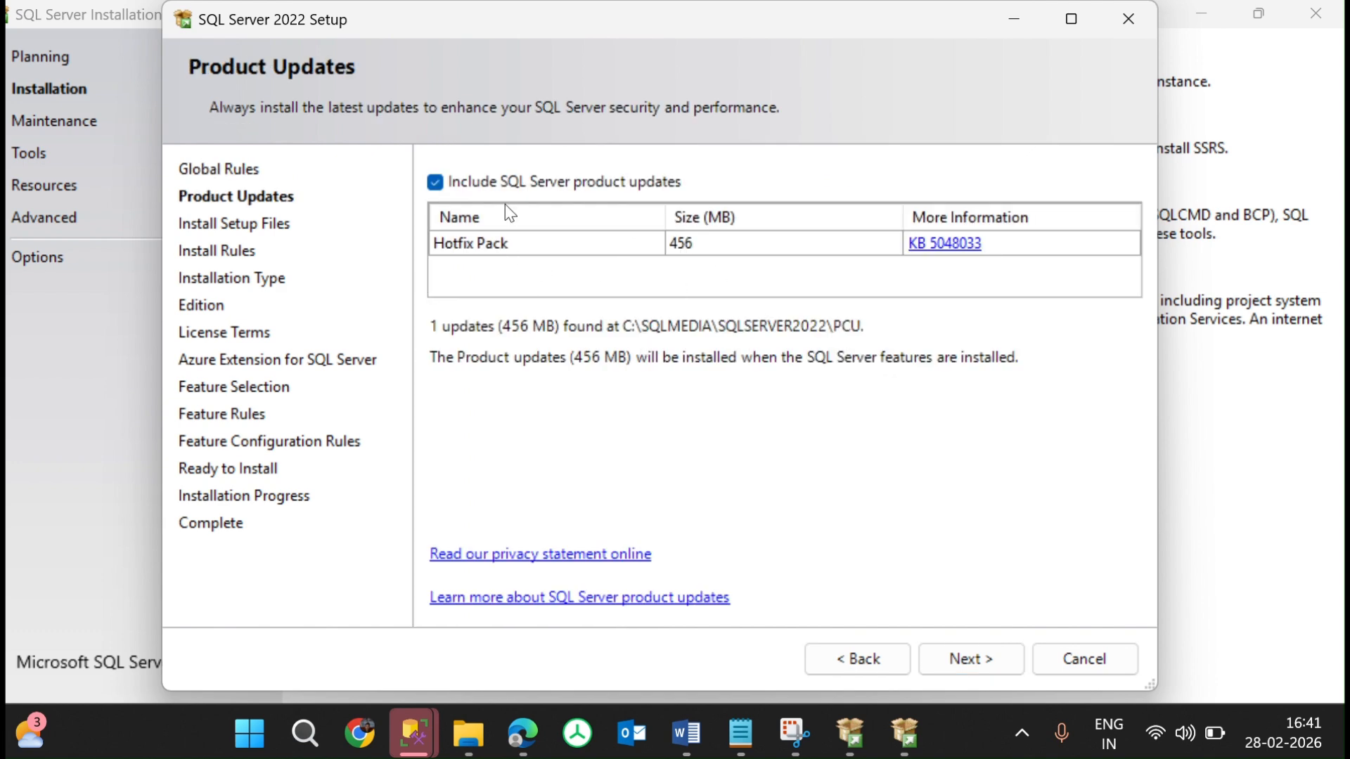
left_click(435, 182)
left_click(981, 657)
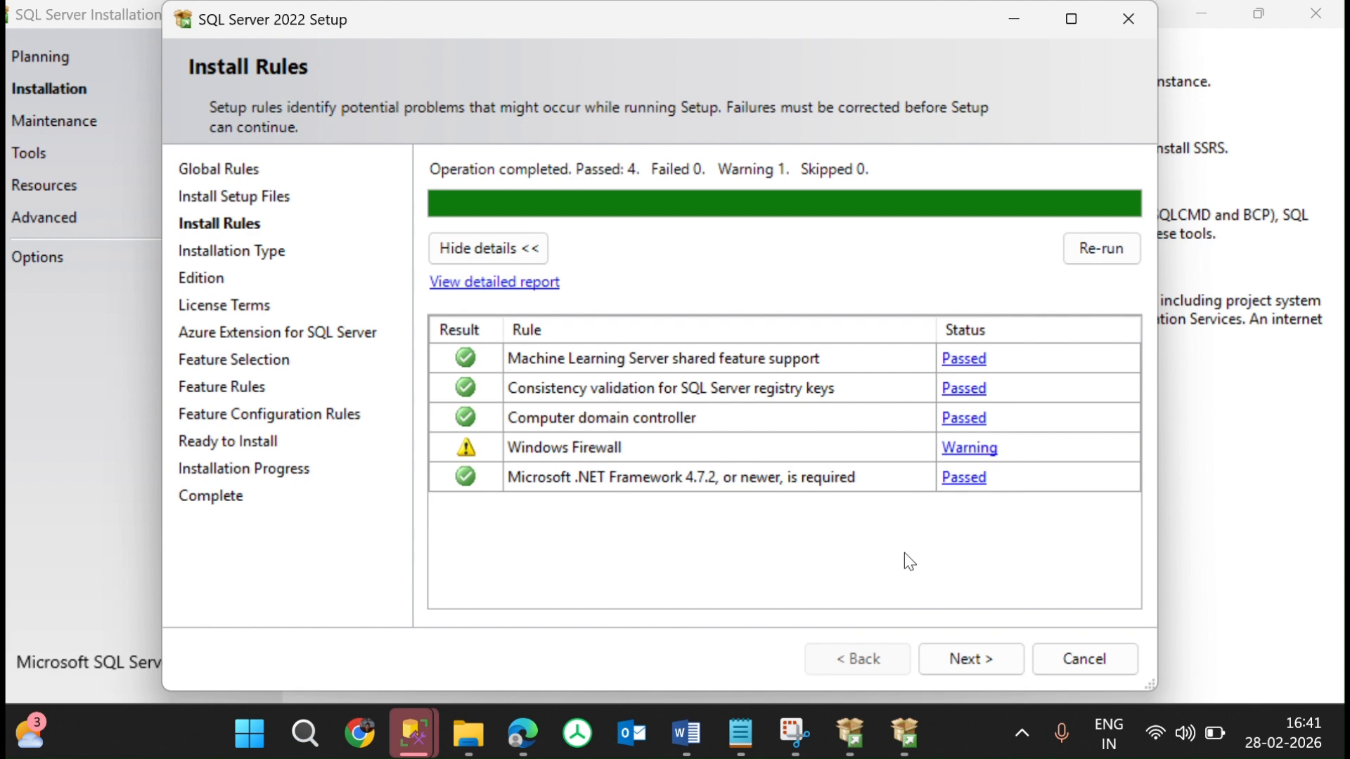
Continue past the install rules, keep performing a new installation of SQL Server 2022, and choose the free Developer edition
left_click(1007, 663)
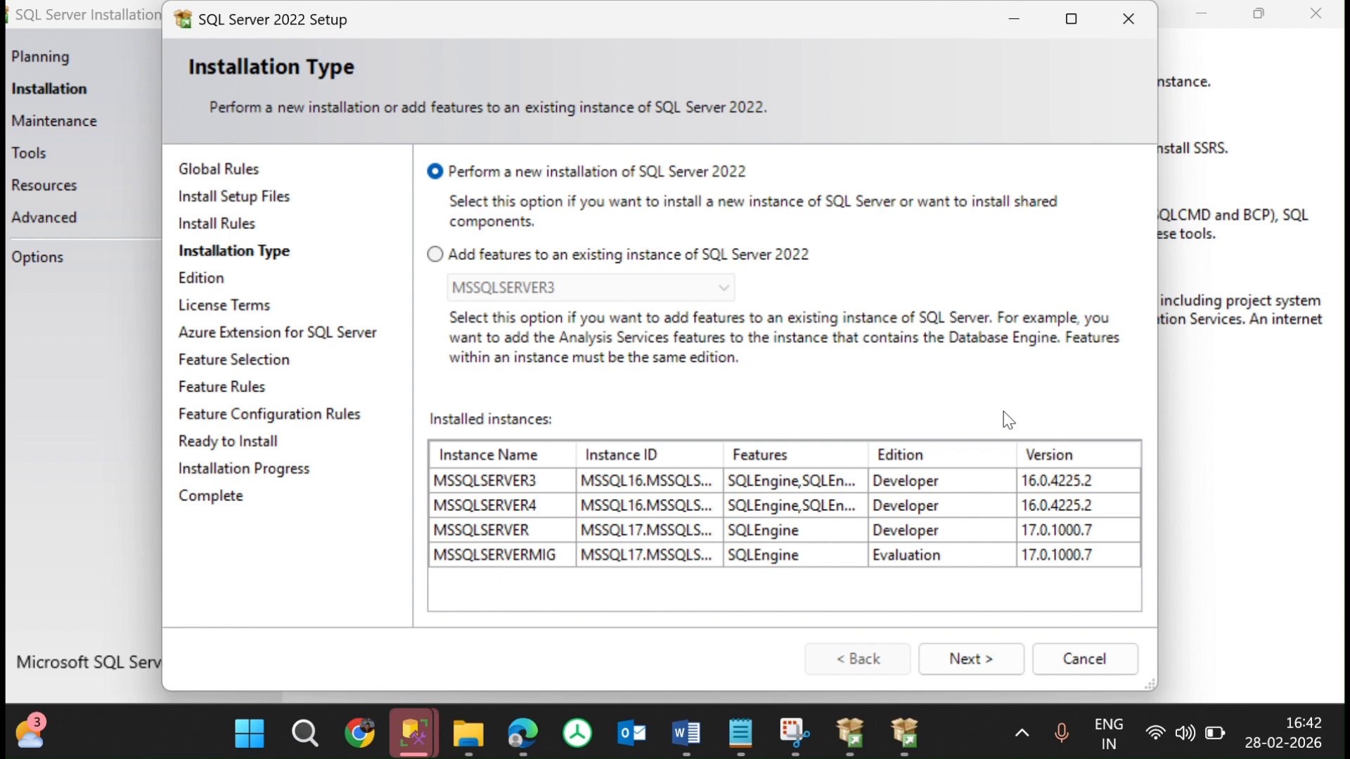
left_click(973, 661)
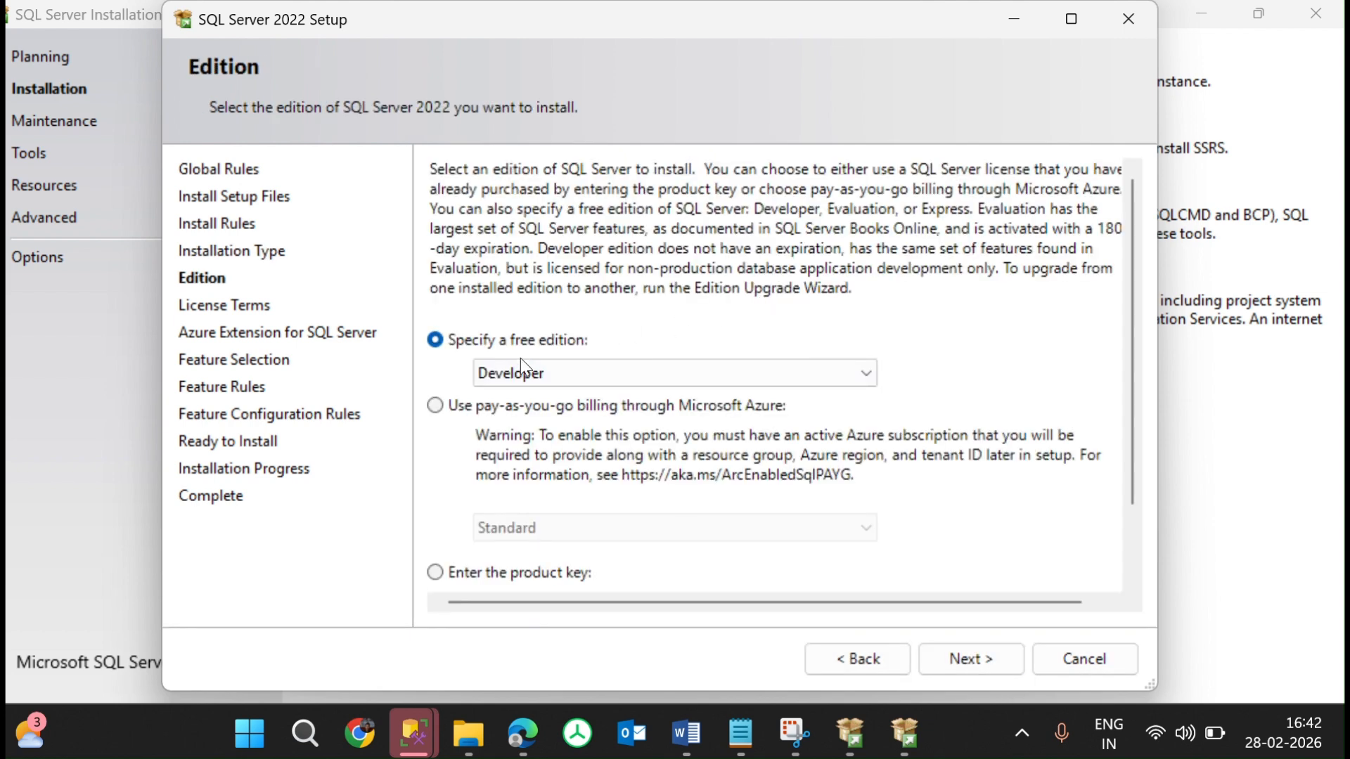
left_click(709, 383)
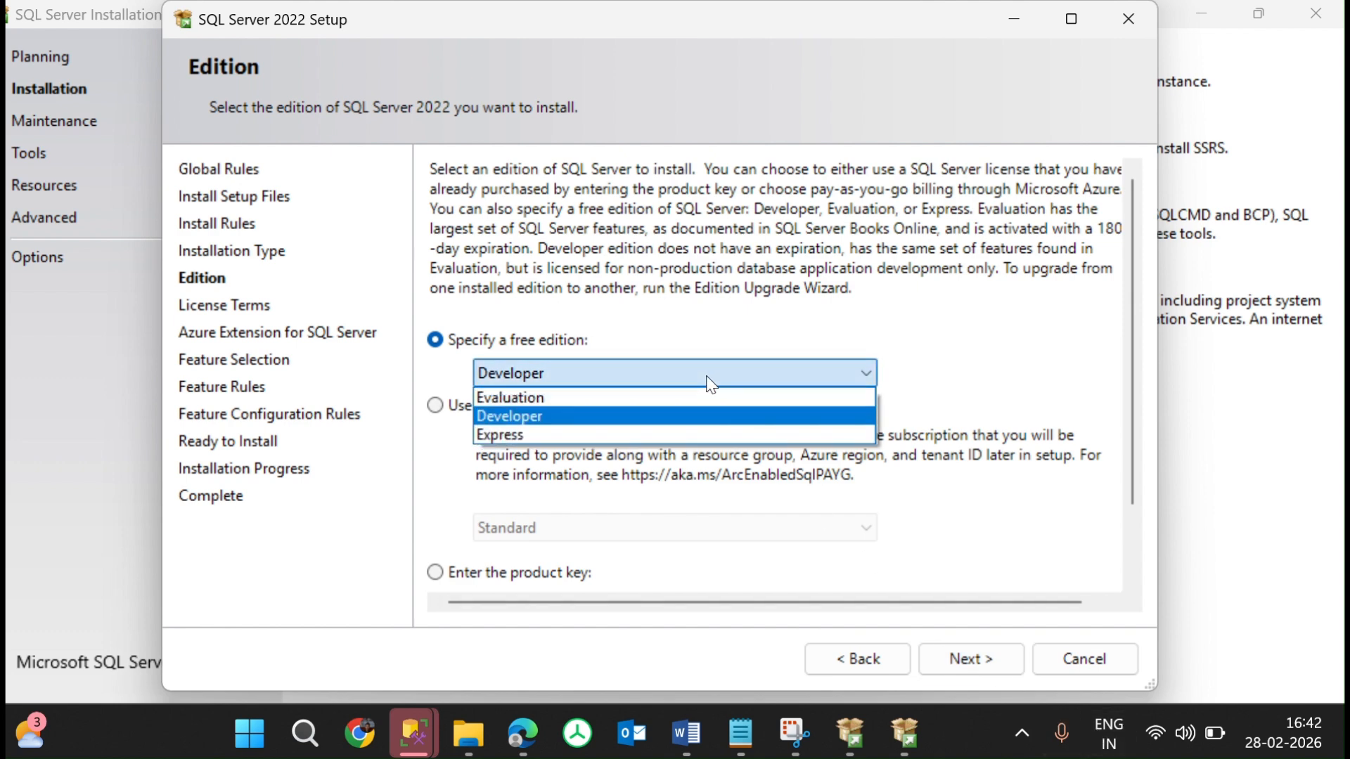
left_click(676, 416)
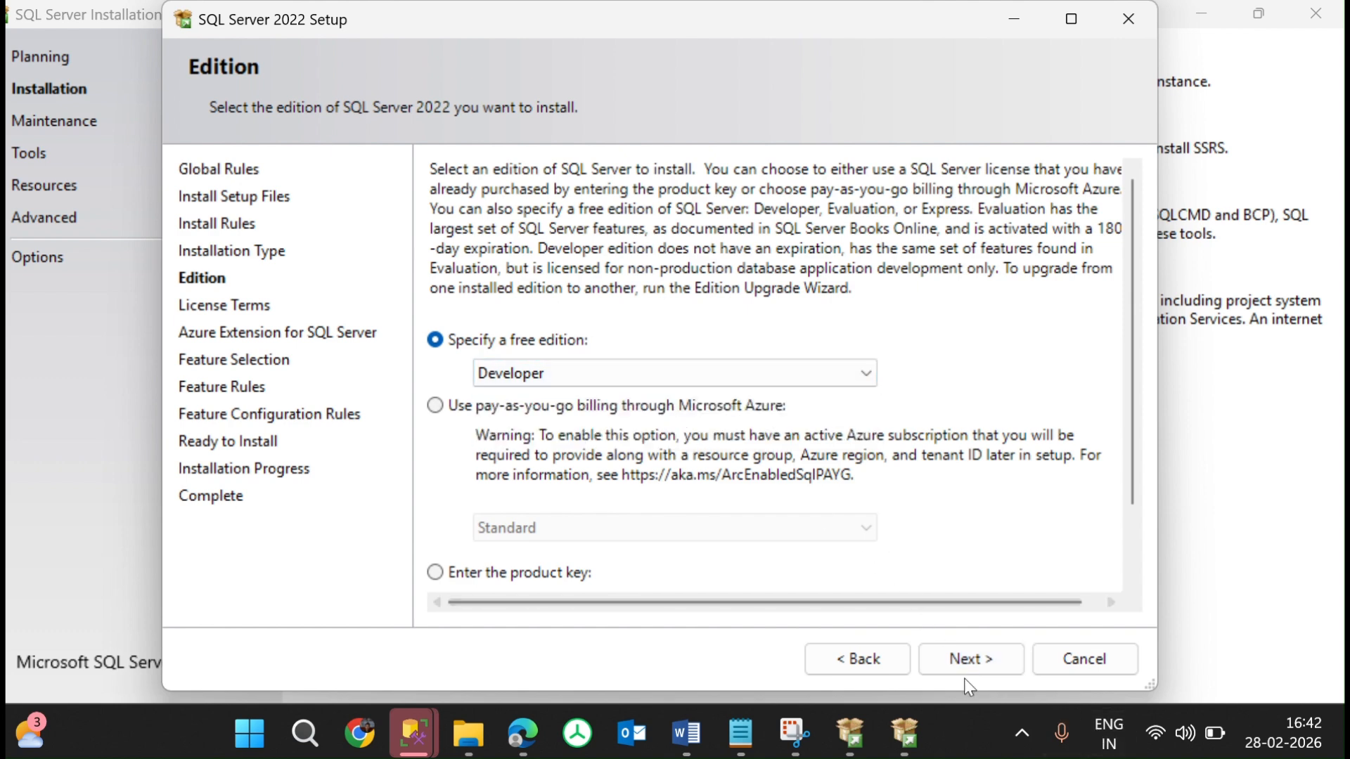
left_click(1001, 670)
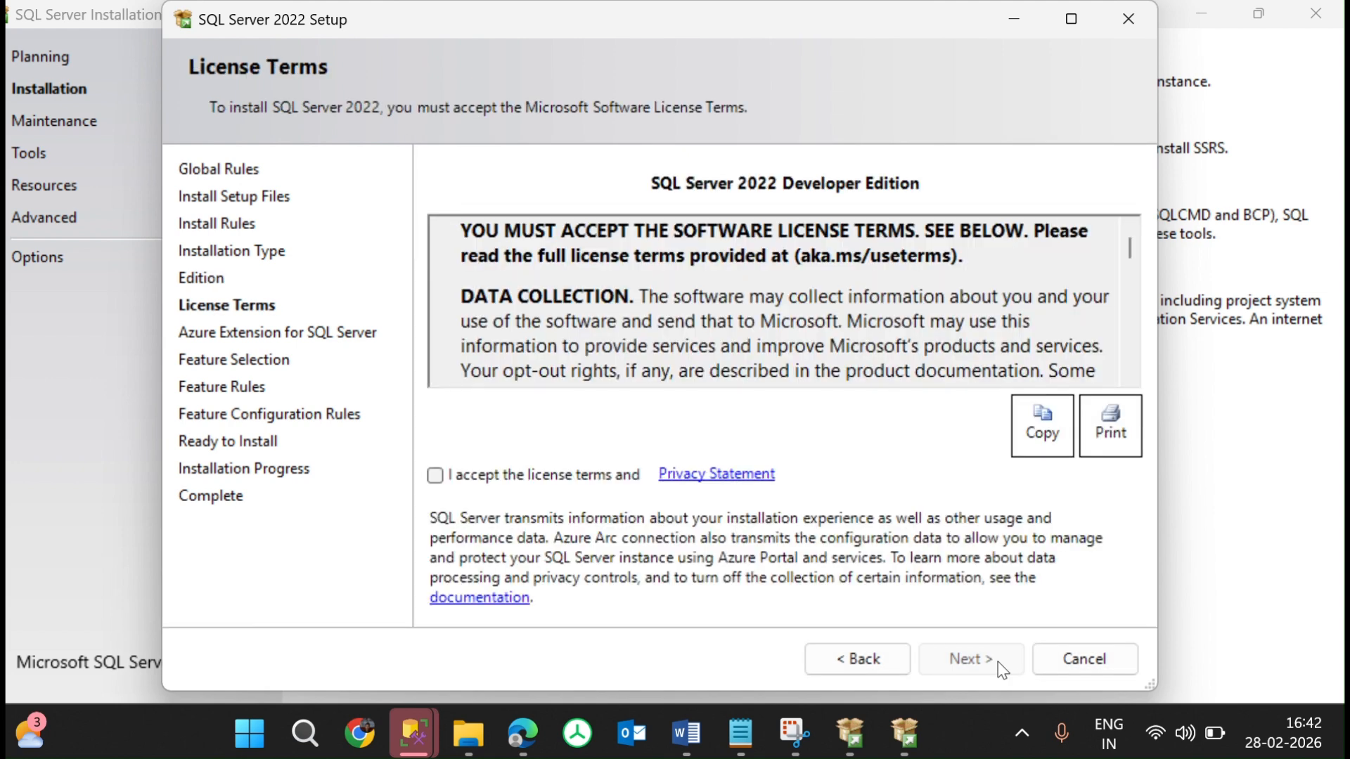
Accept the license terms and exclude the Azure Extension for SQL Server, continuing to feature selection
left_click(433, 474)
left_click(971, 664)
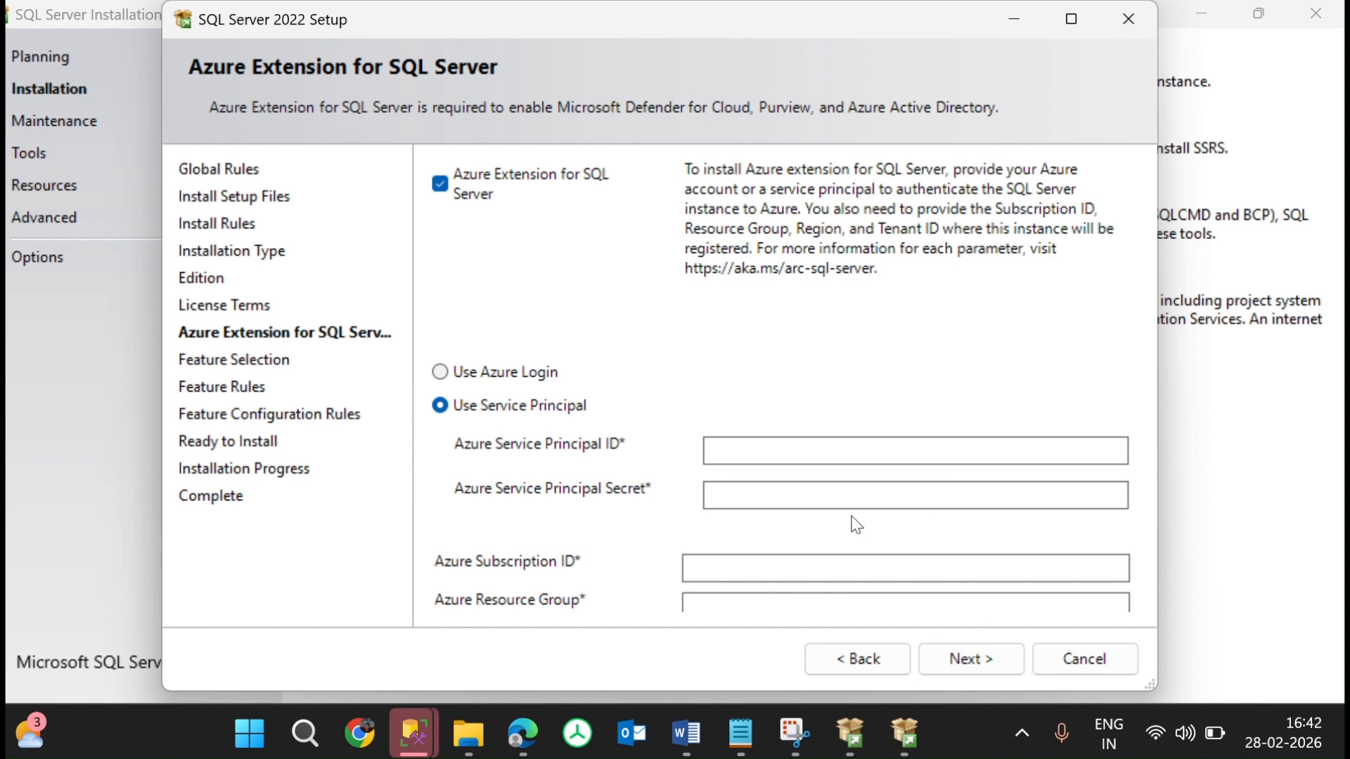
left_click(441, 184)
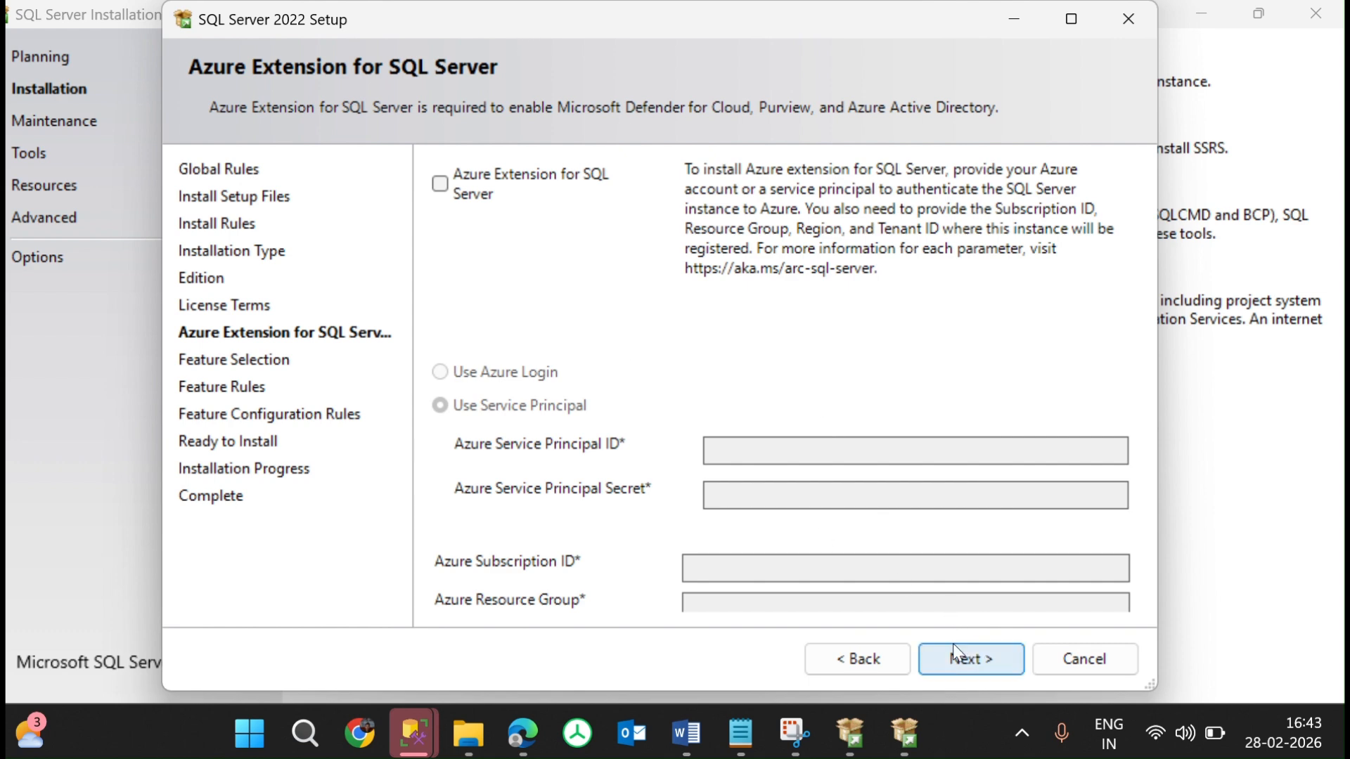
left_click(956, 663)
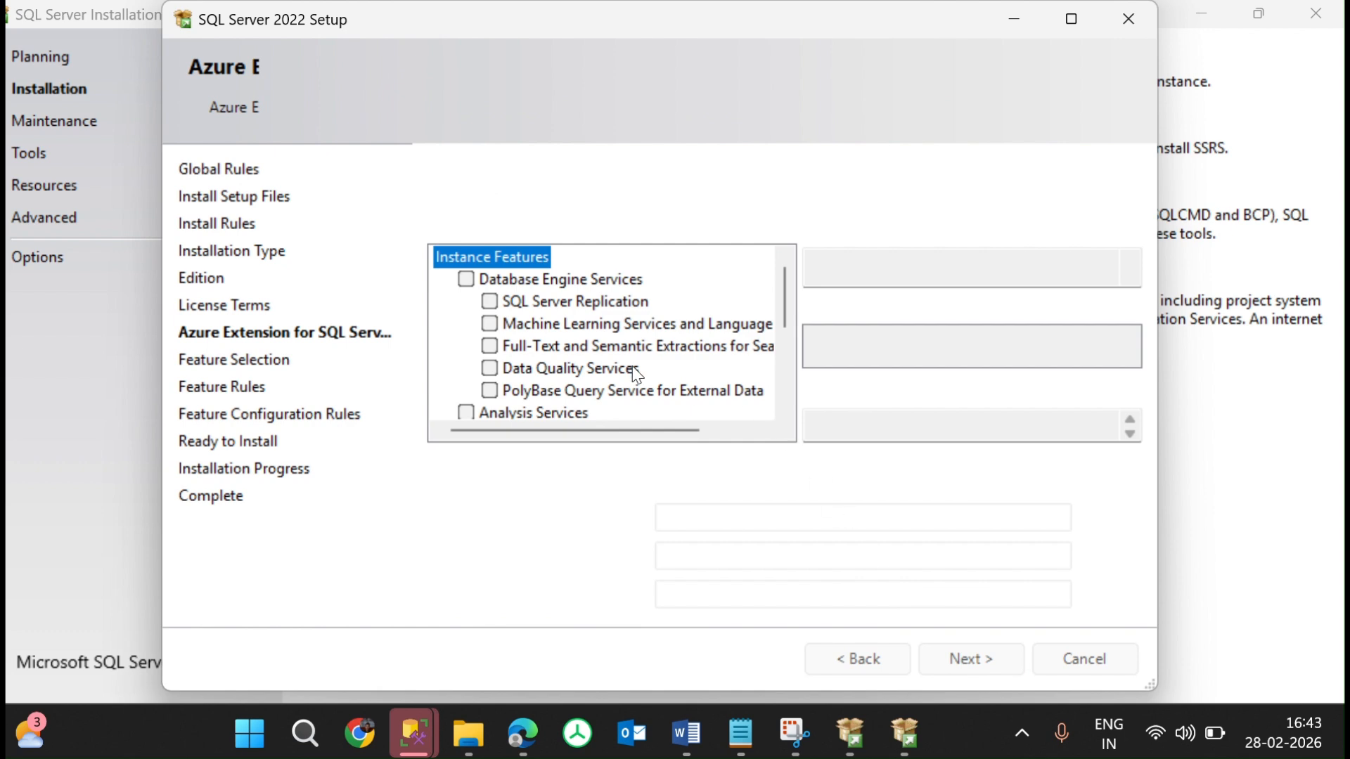
Select the Database Engine Services and SQL Server Replication features, leave the shared features out, and continue to instance configuration
left_click(465, 279)
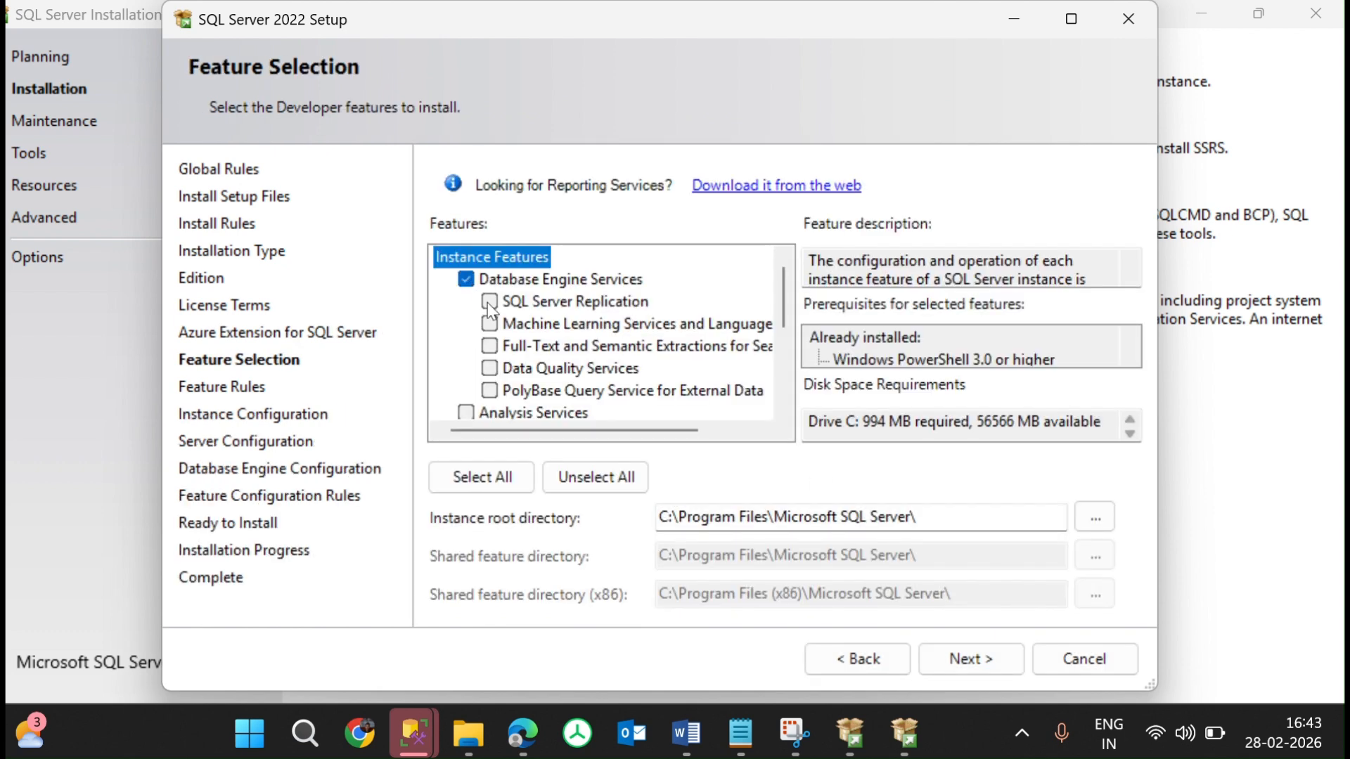
left_click(494, 305)
mouse_move(779, 304)
left_mouse_down()
mouse_move(775, 369)
mouse_move(791, 302)
mouse_move(783, 373)
mouse_move(785, 306)
left_mouse_up()
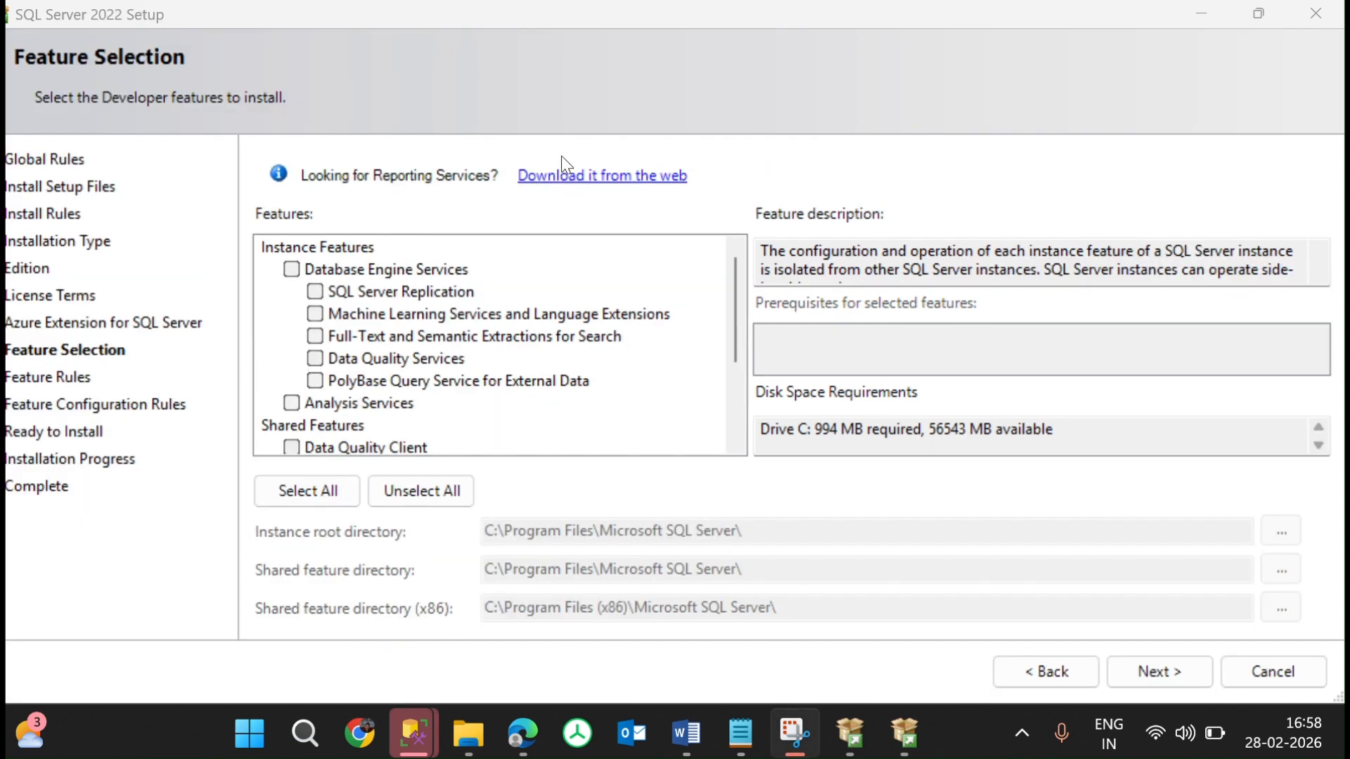
left_click(293, 270)
left_click(316, 293)
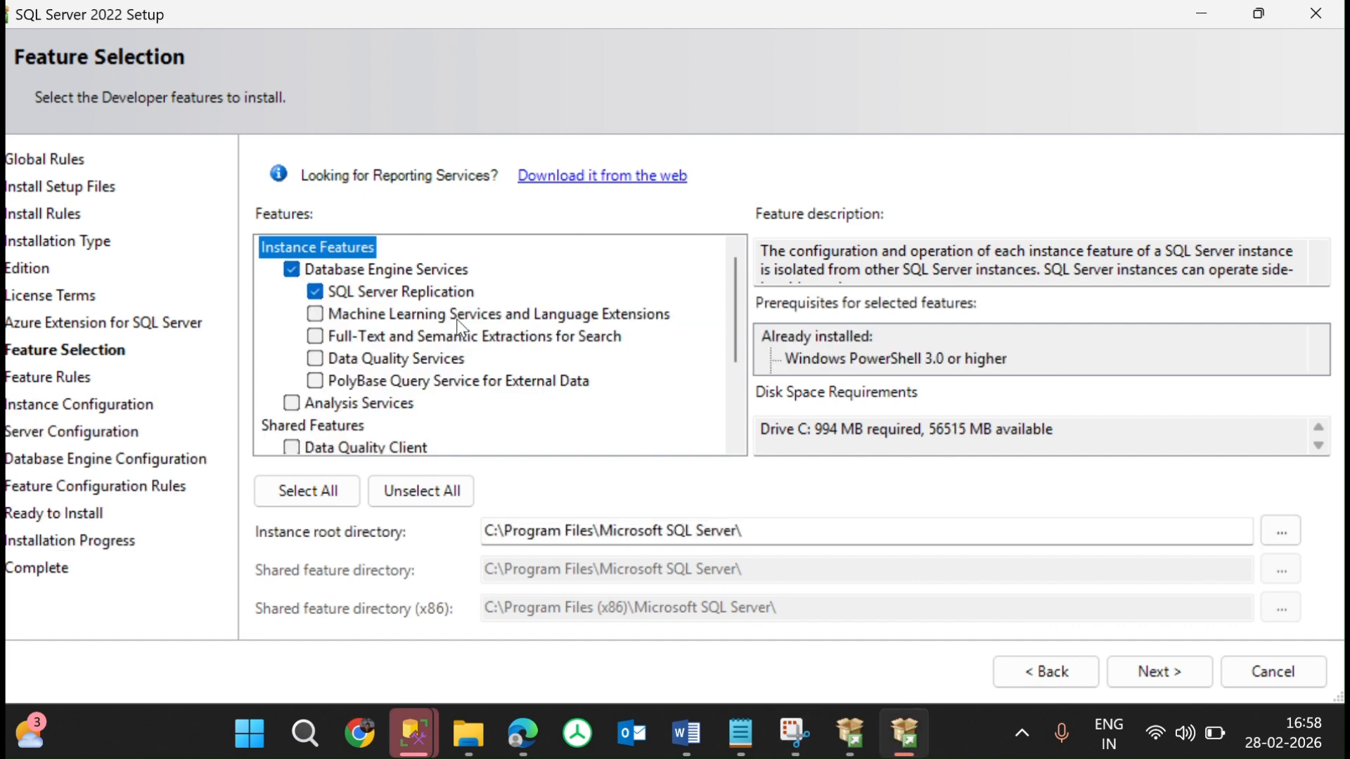
mouse_move(737, 330)
left_mouse_down()
mouse_move(729, 397)
mouse_move(731, 344)
left_mouse_up()
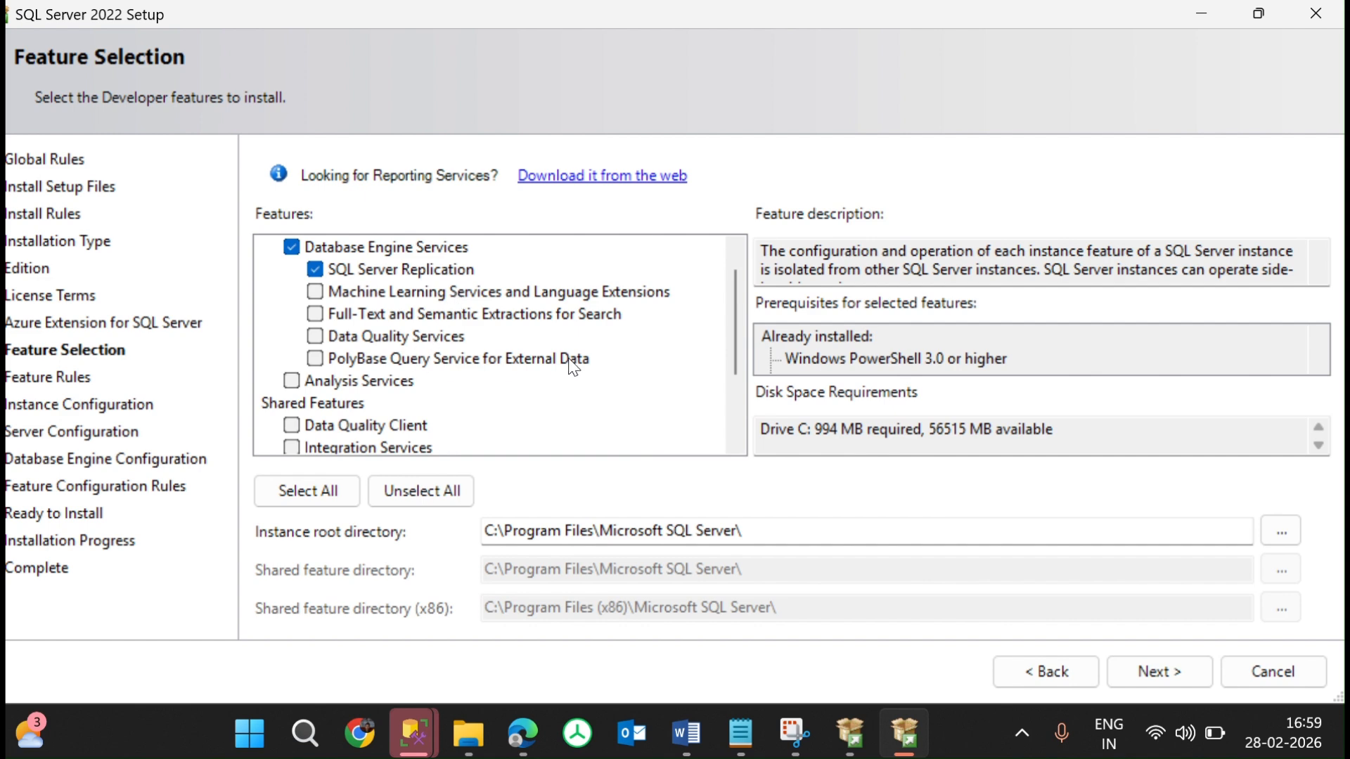
scroll(590, 375, "down", 1)
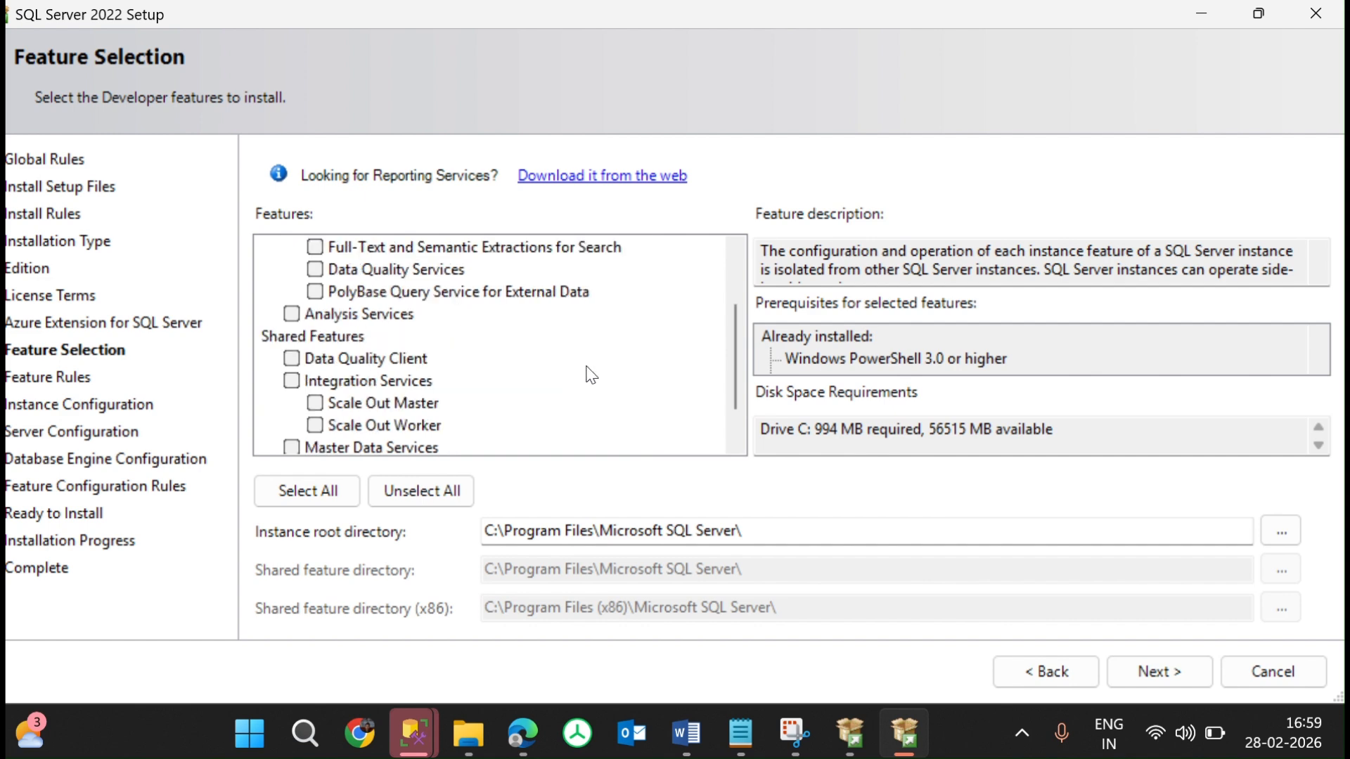
left_click(1167, 672)
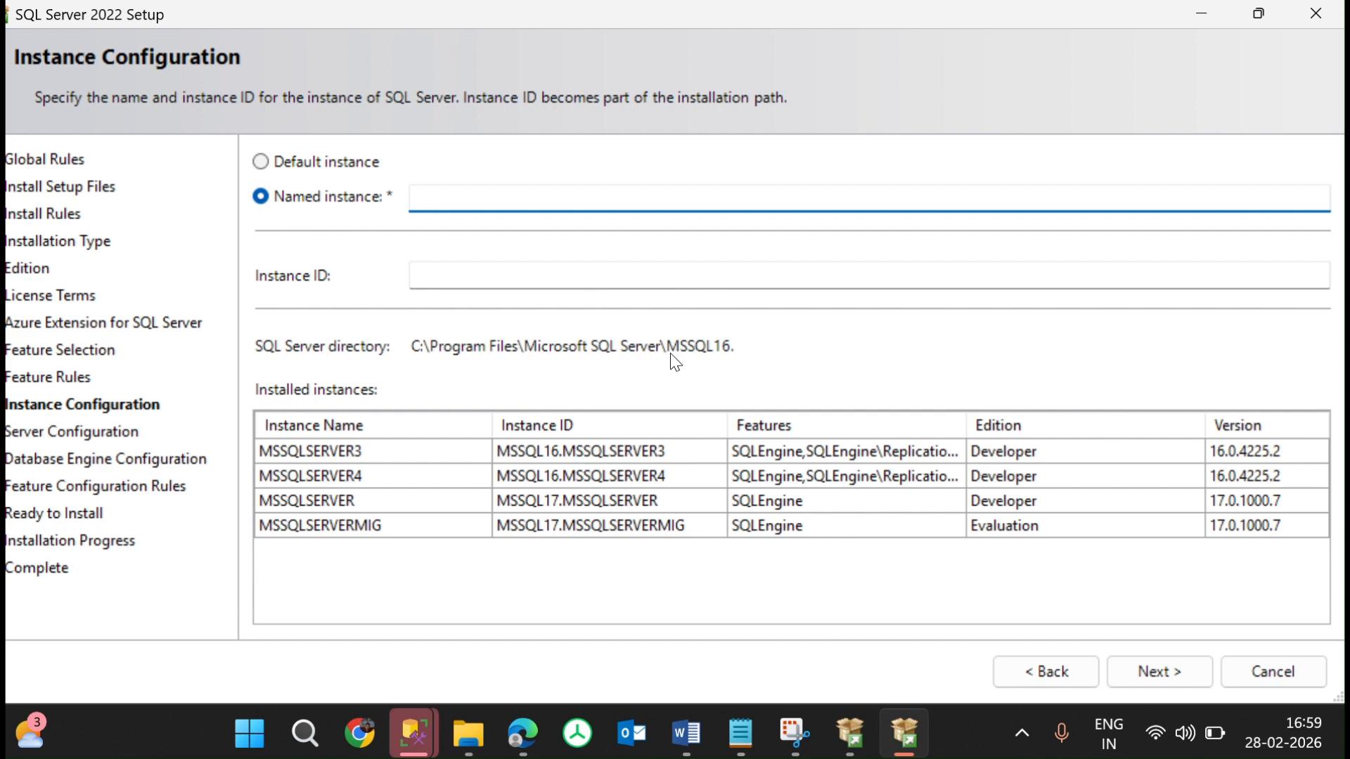
Name the instance MSSQL20022, use the same instance ID, and continue to the service accounts
type("MSSQL20022")
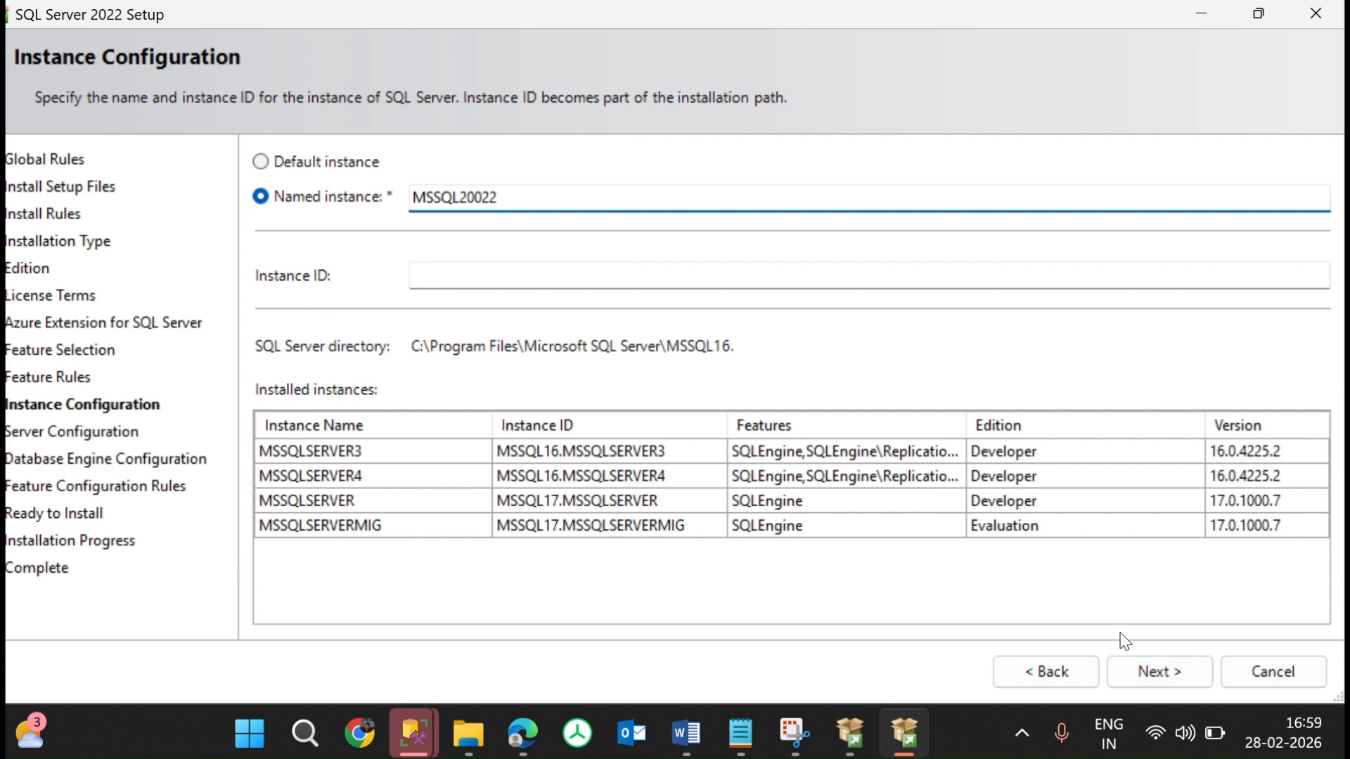
left_click(677, 273)
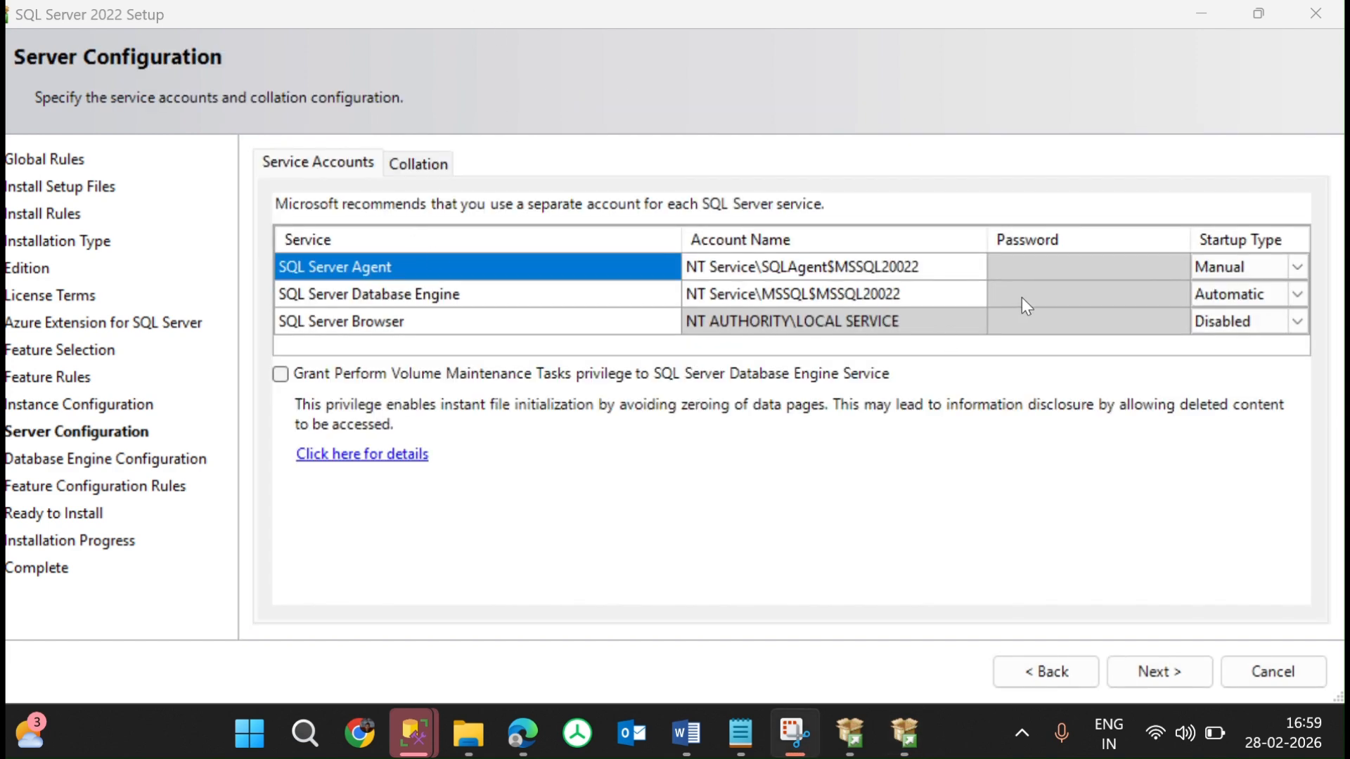
left_click(872, 294)
left_click(773, 271)
Return to instance configuration, correct the instance name and instance ID to MSSQL2022, and continue
left_click(1019, 679)
left_click(1018, 677)
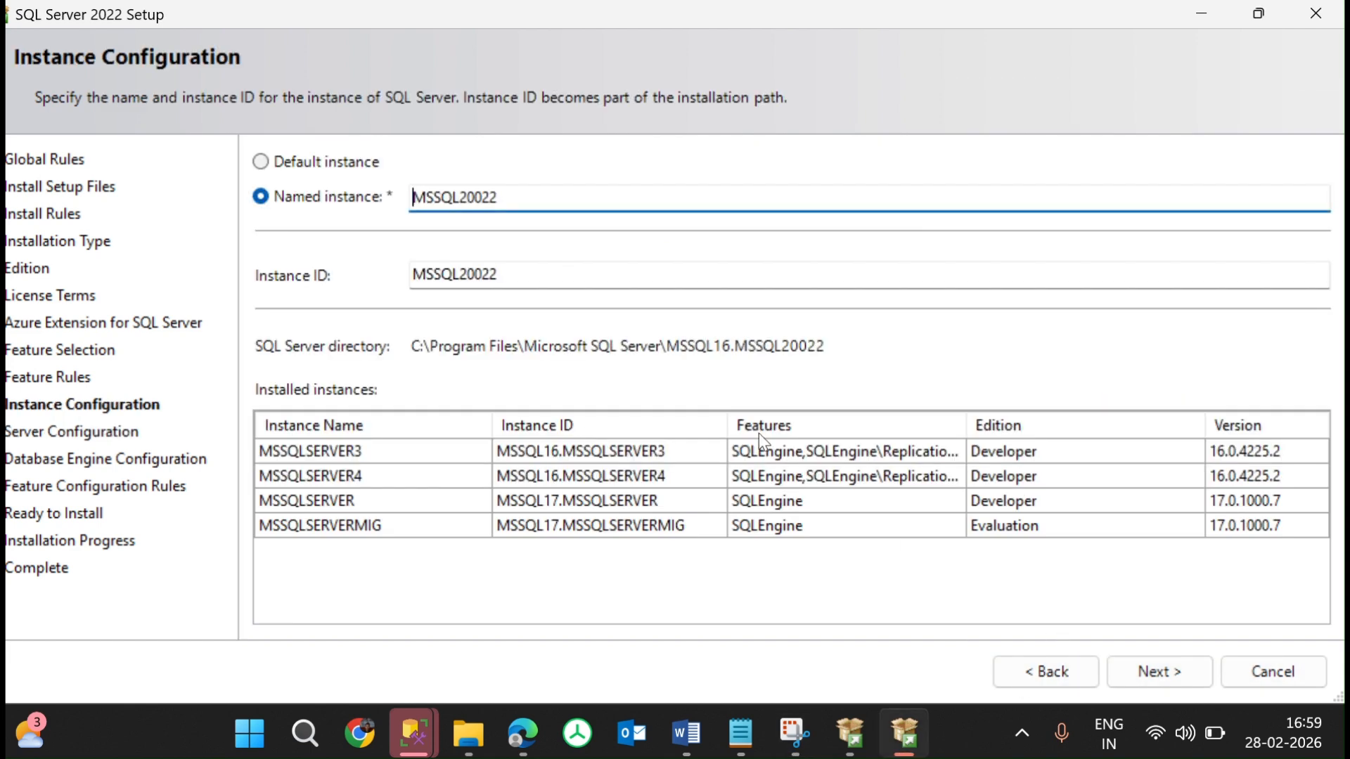
left_click(484, 197)
key("BackSpace")
left_click(527, 281)
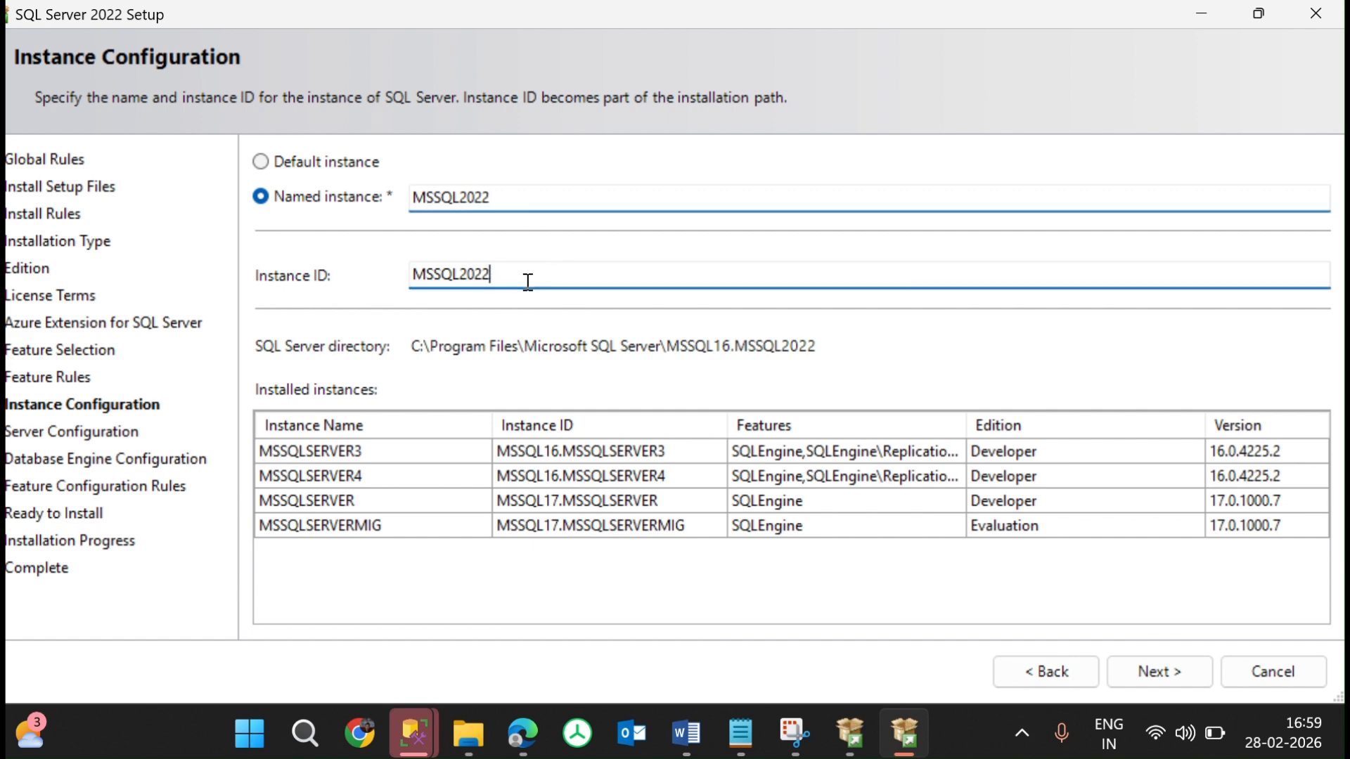
left_click(1163, 677)
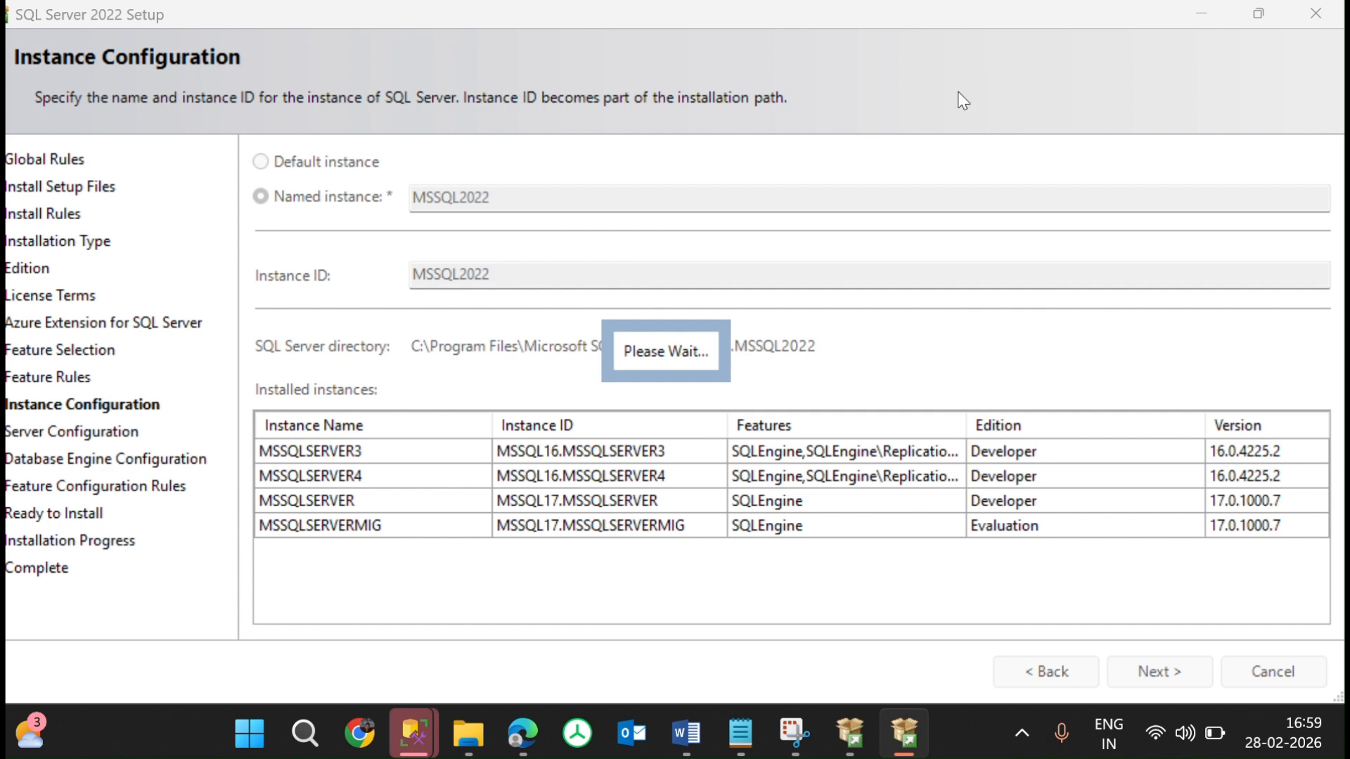
Set the SQL Server Agent service's startup type to Automatic and continue to Database Engine configuration
left_click(536, 33)
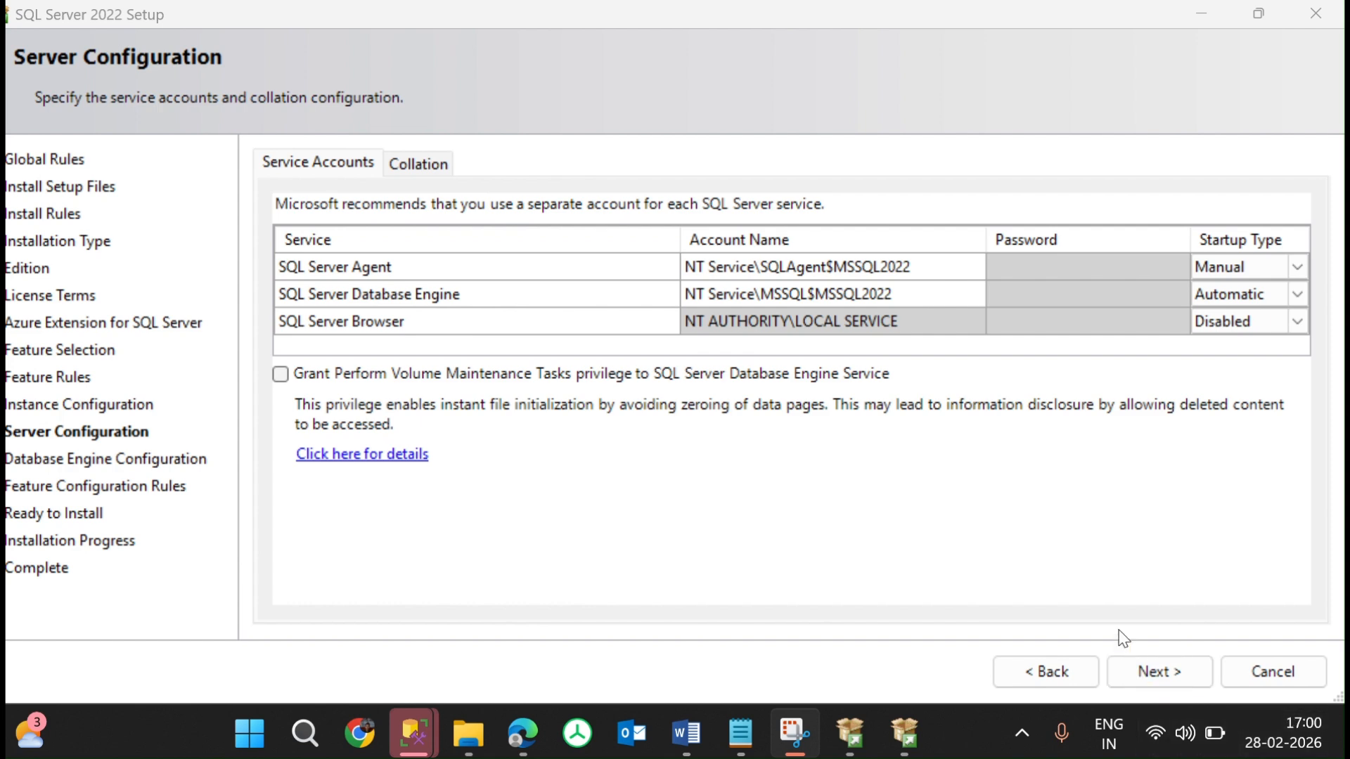
left_click(1156, 679)
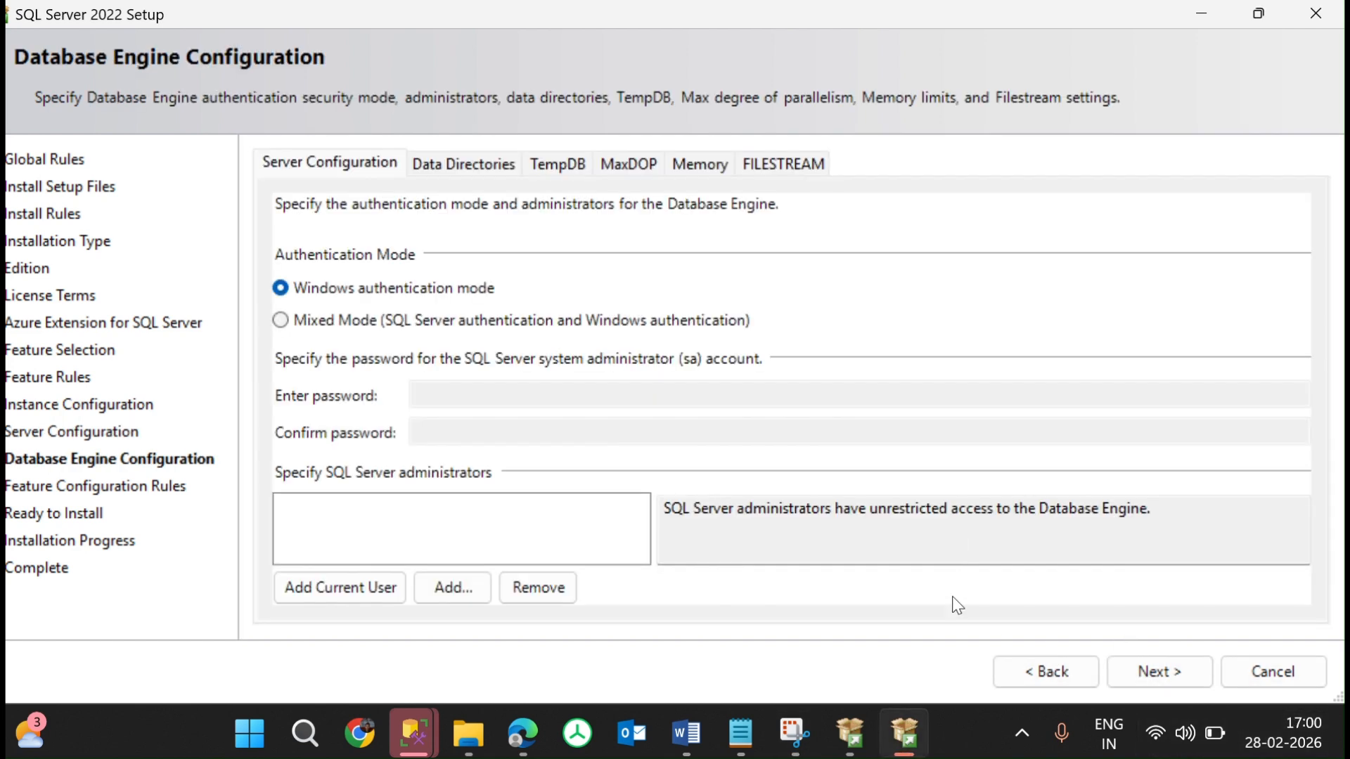
left_click(1028, 669)
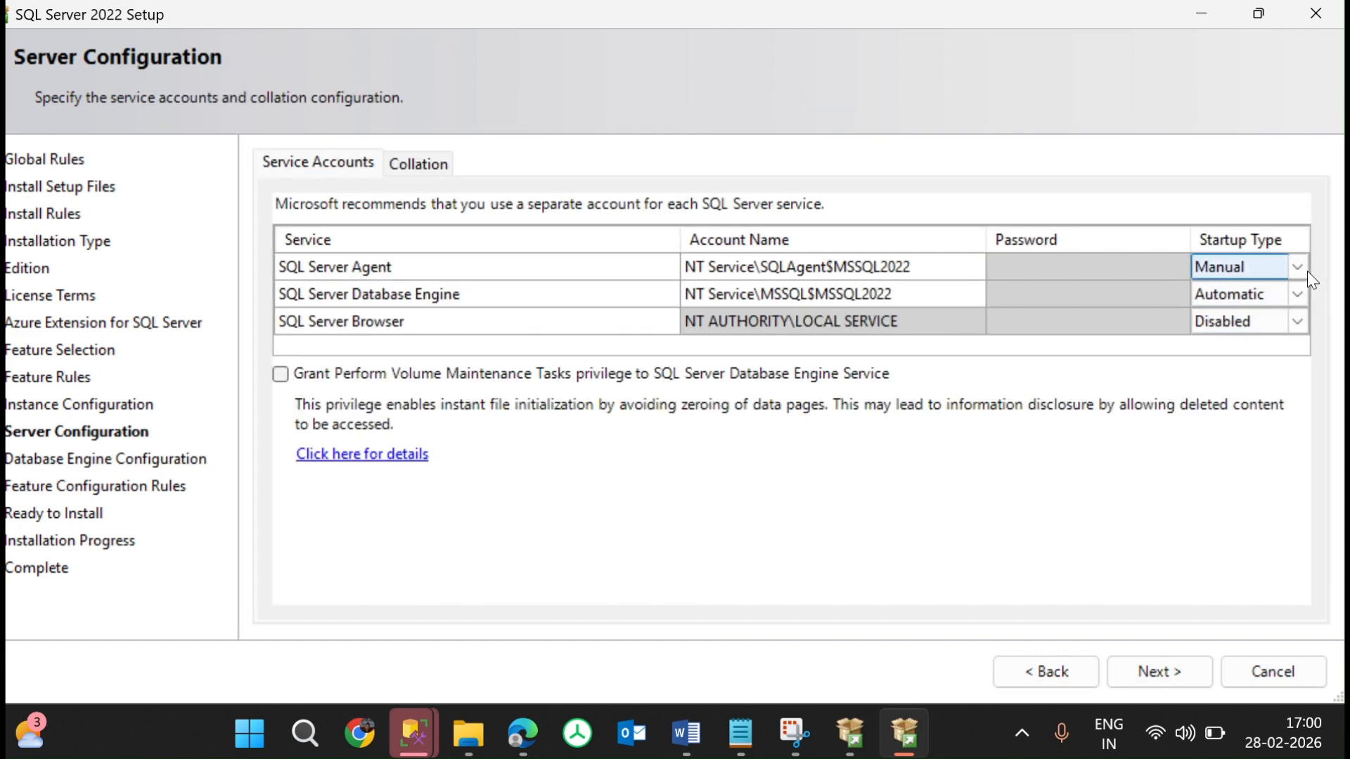
left_click(1298, 269)
left_click(1251, 292)
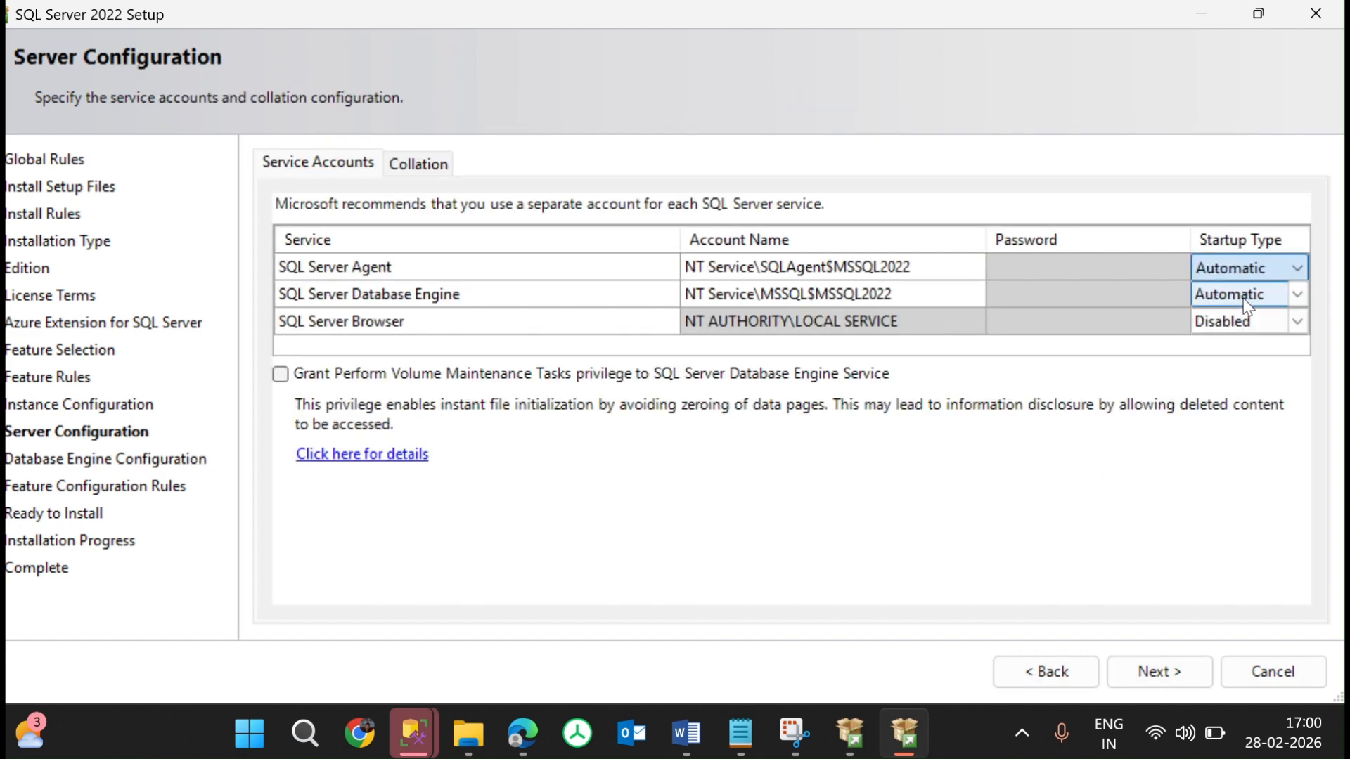
left_click(1157, 665)
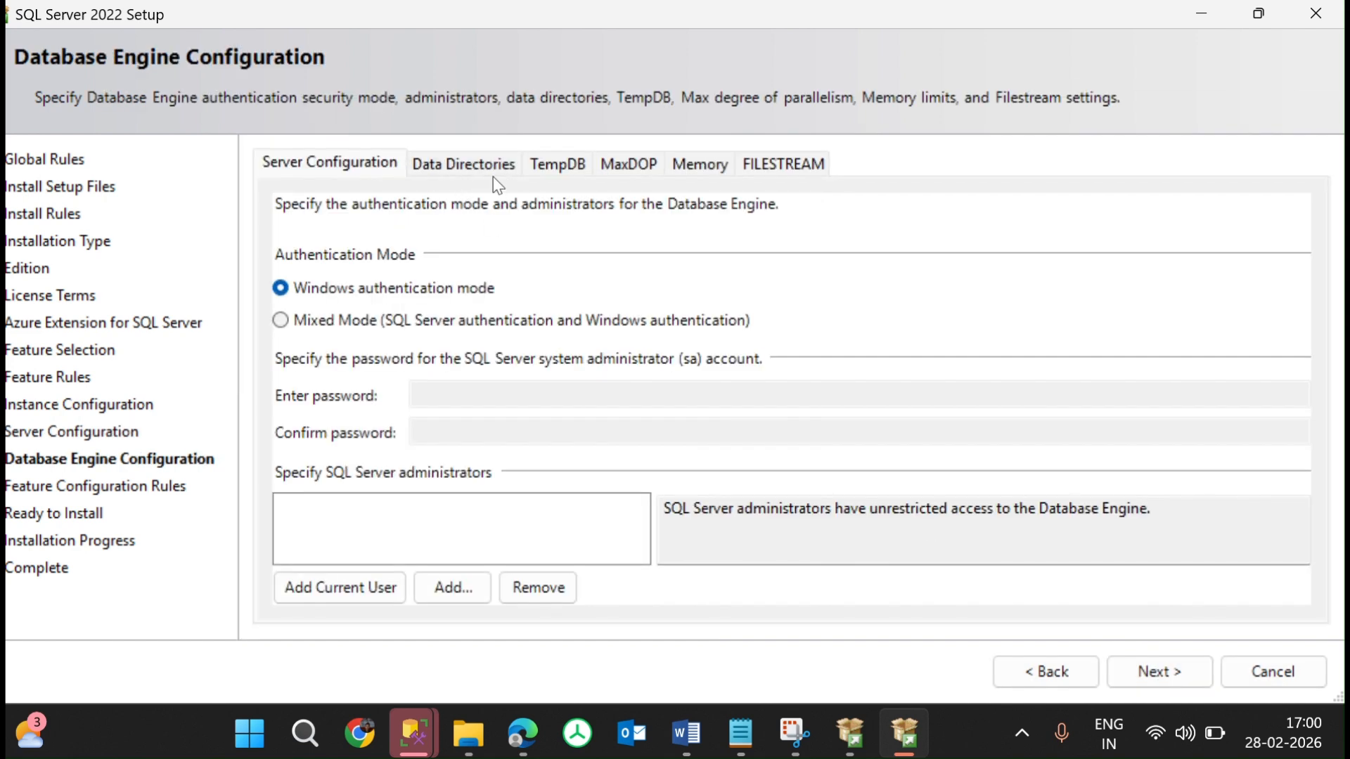
Look over the data directories, keep Windows authentication mode, and add the local Windows user account as a SQL Server administrator
left_click(455, 163)
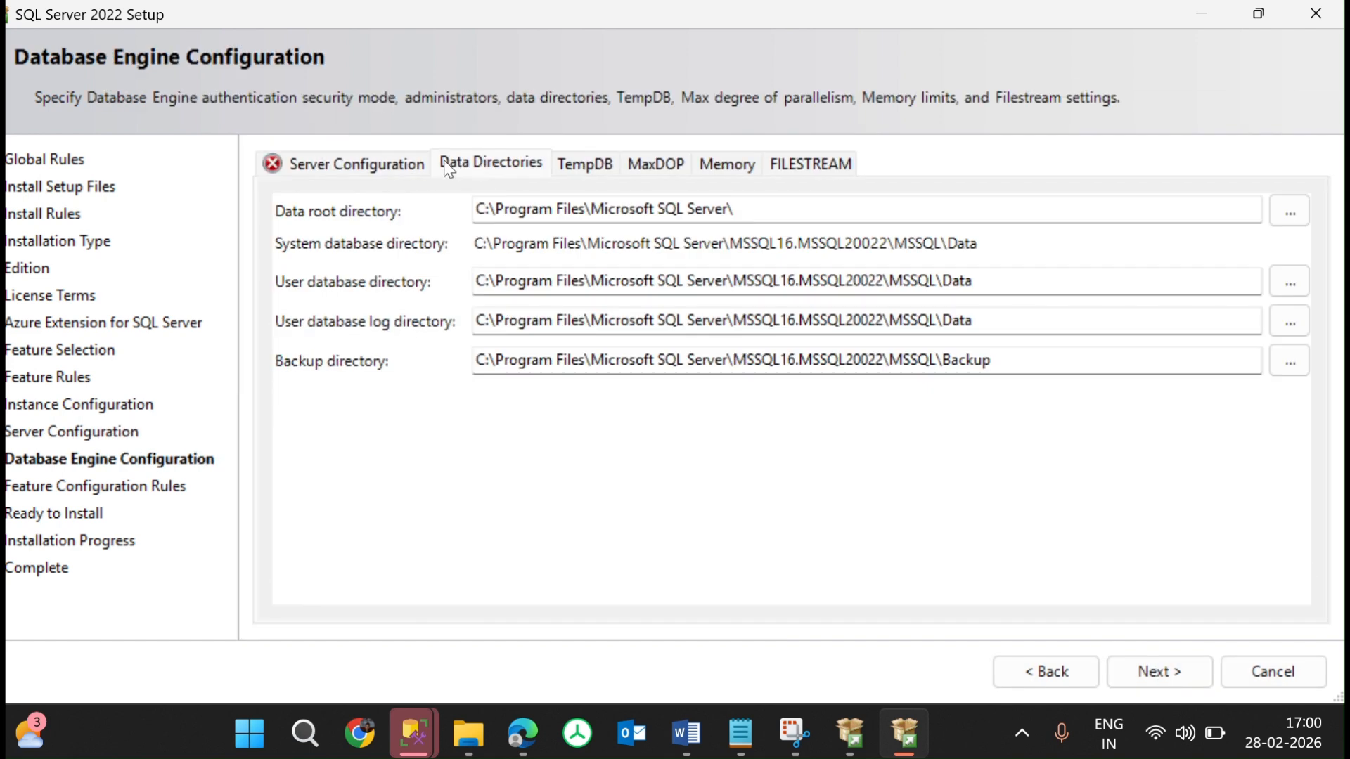
left_click(385, 163)
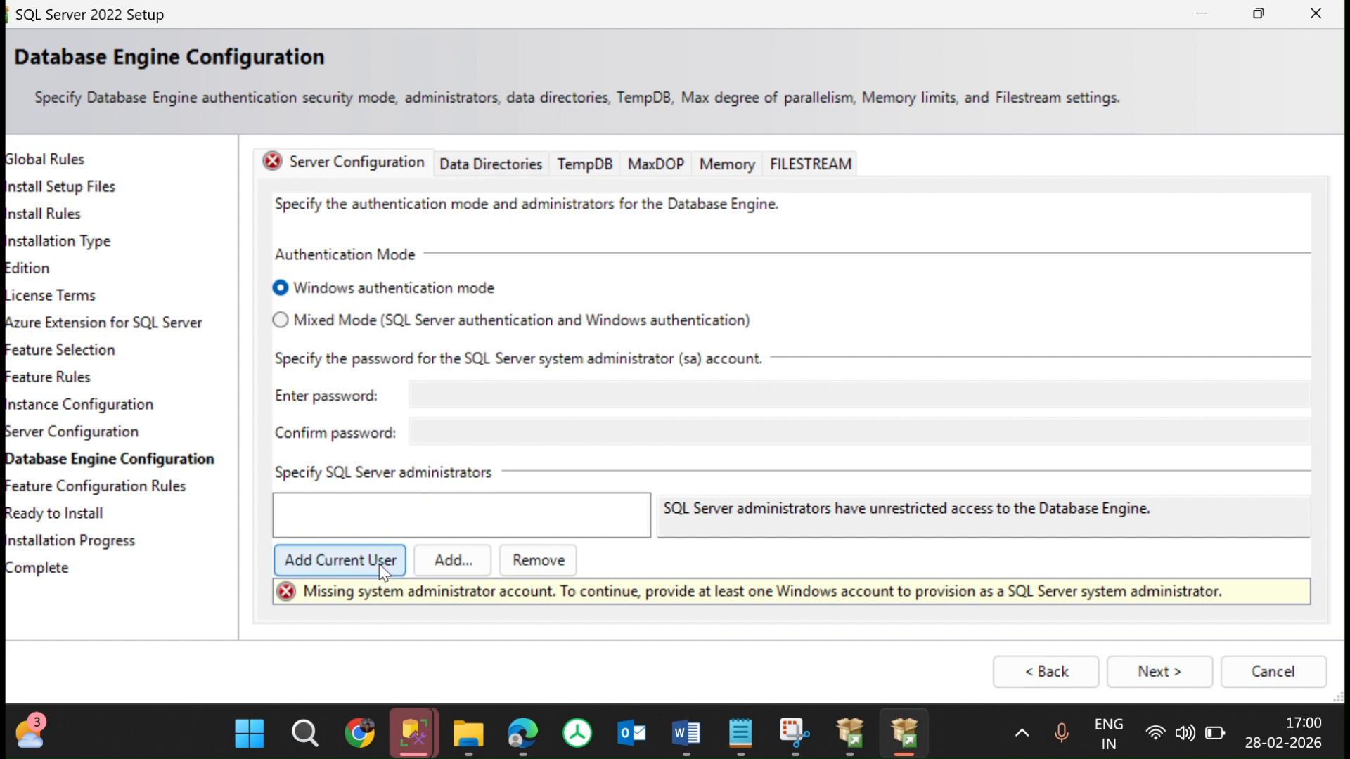
left_click(445, 561)
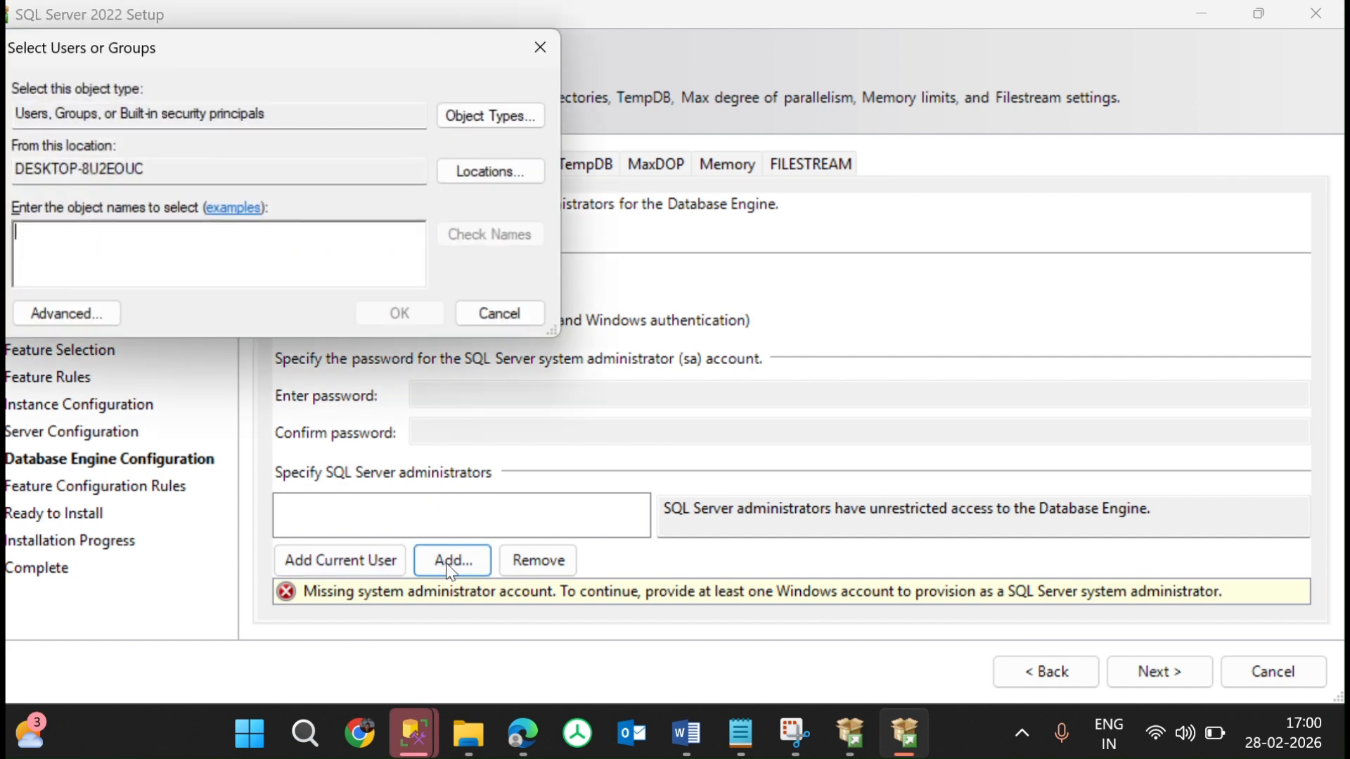
type(".\\SHAHID")
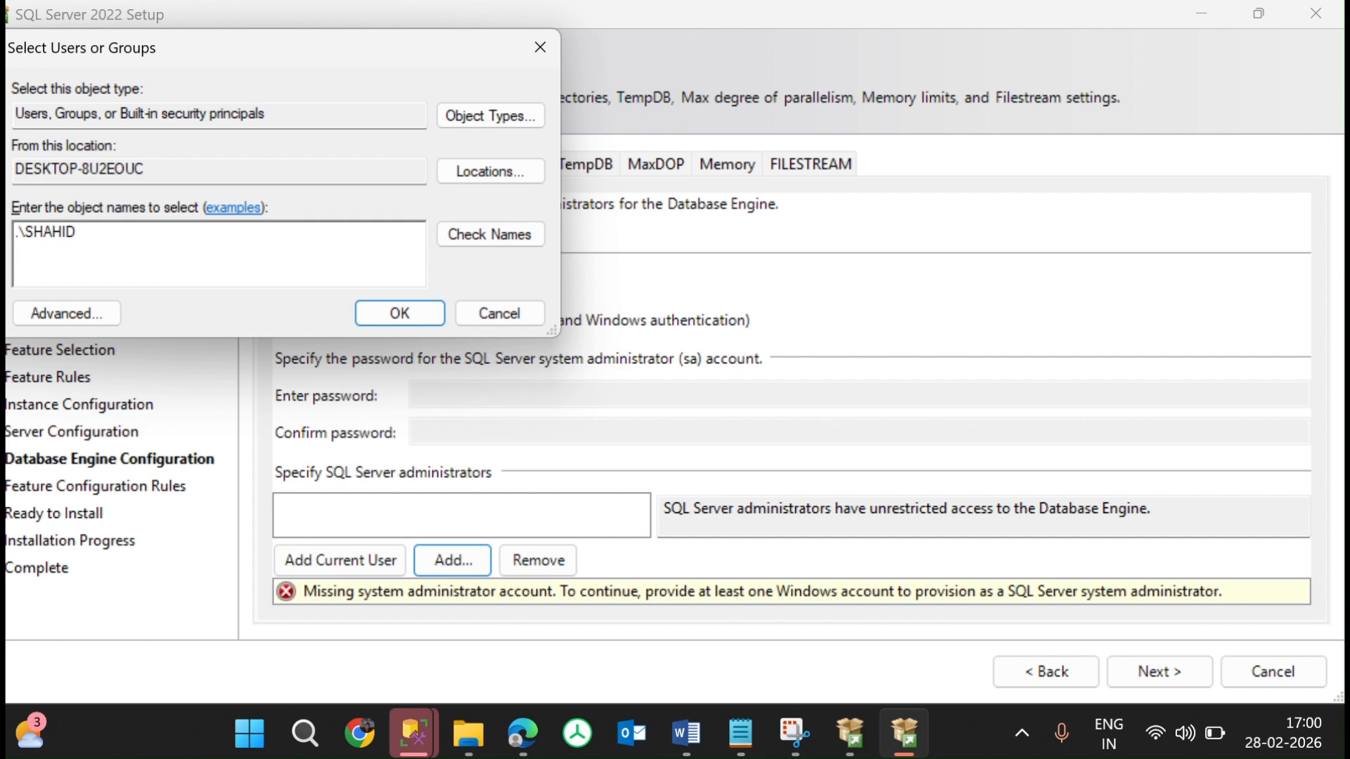
left_click(478, 230)
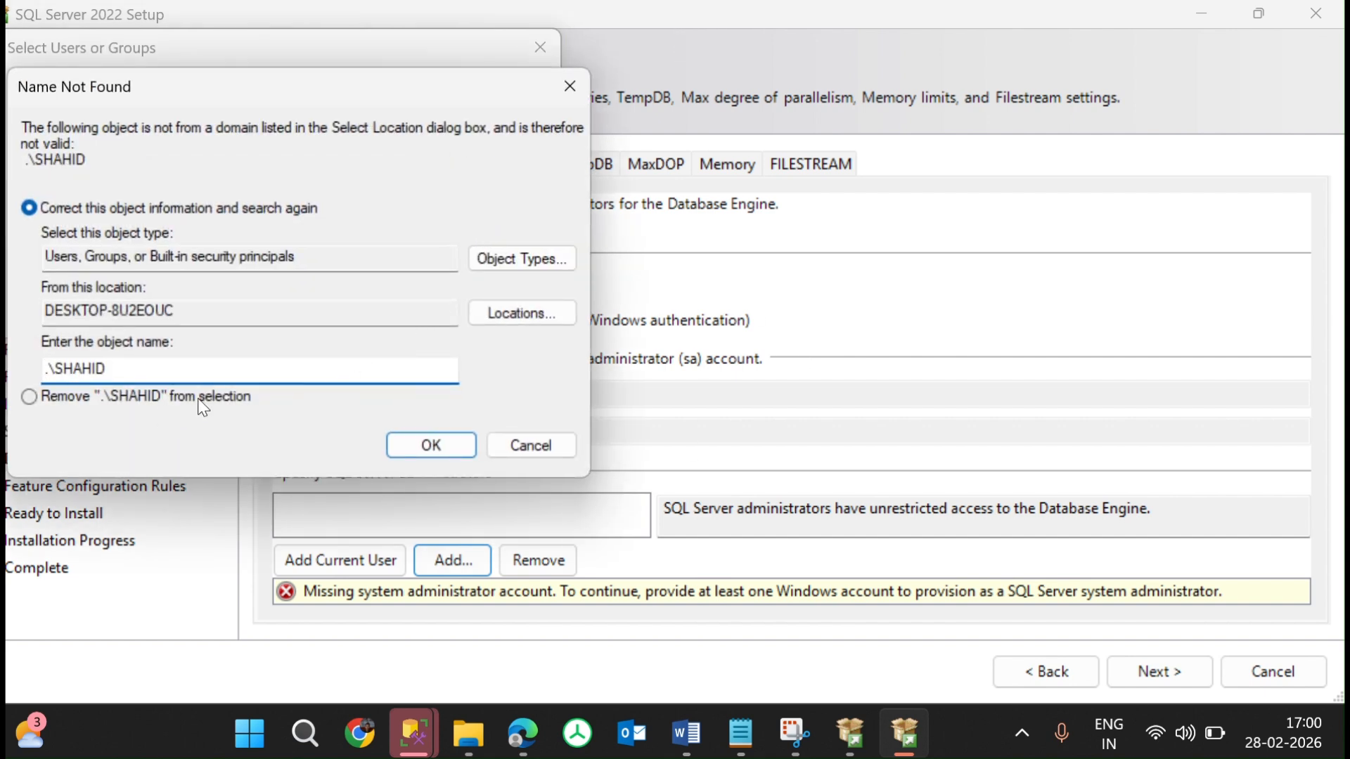
left_click_drag(195, 316, 38, 304)
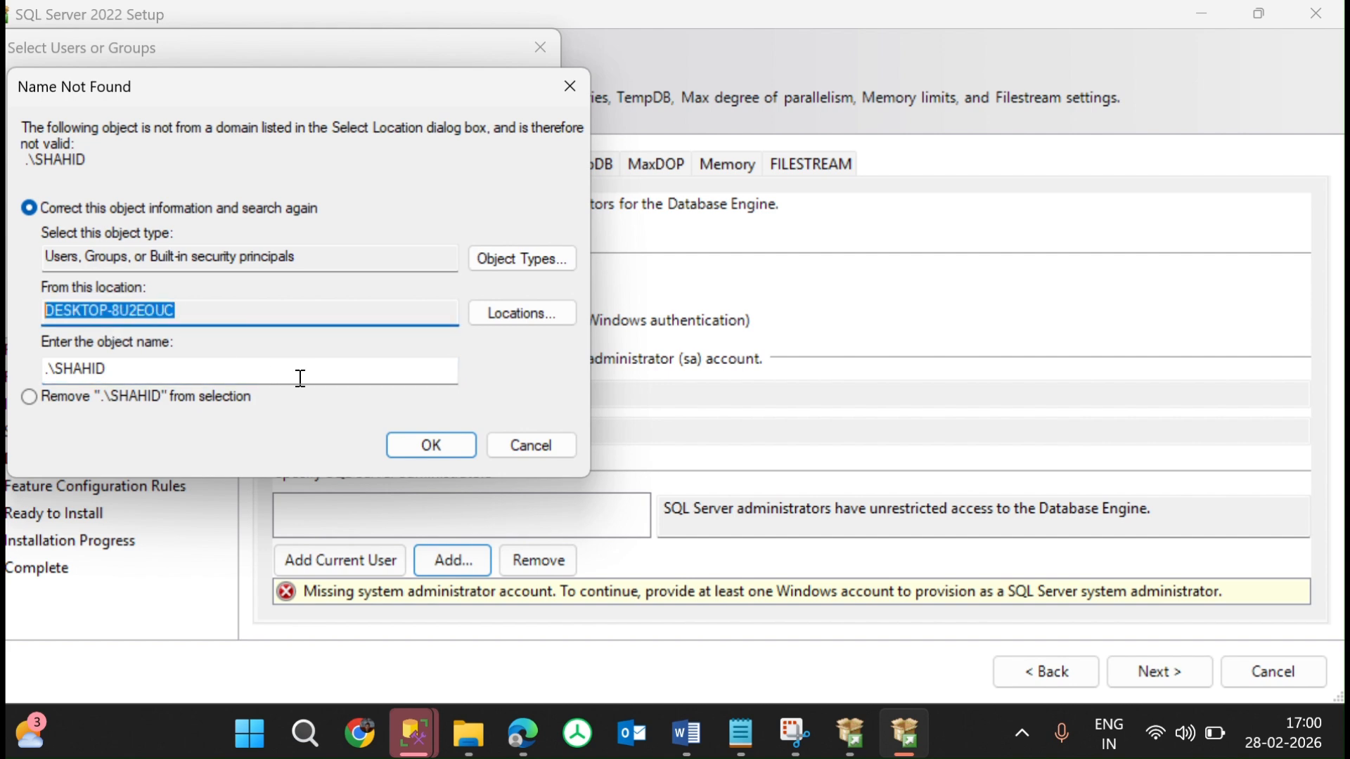
left_click(414, 448)
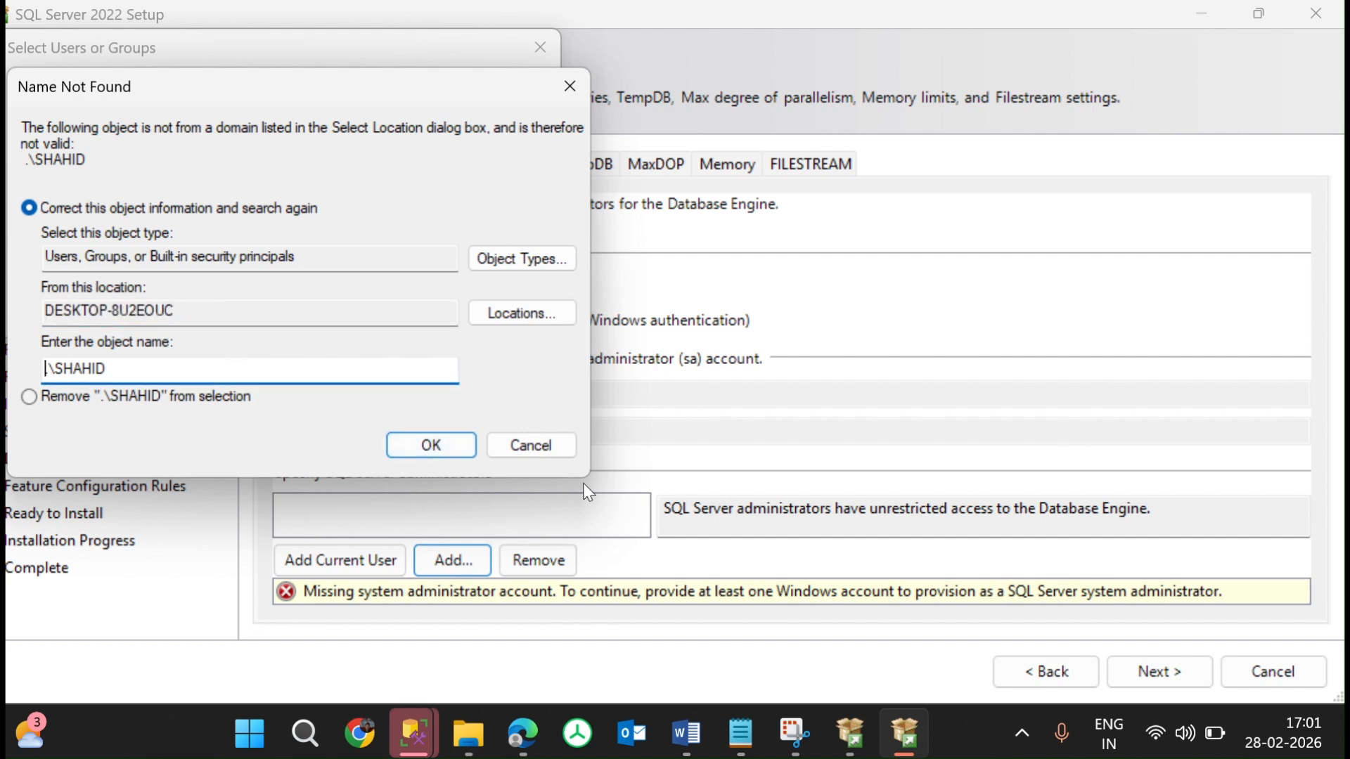
left_click(445, 453)
left_click(450, 443)
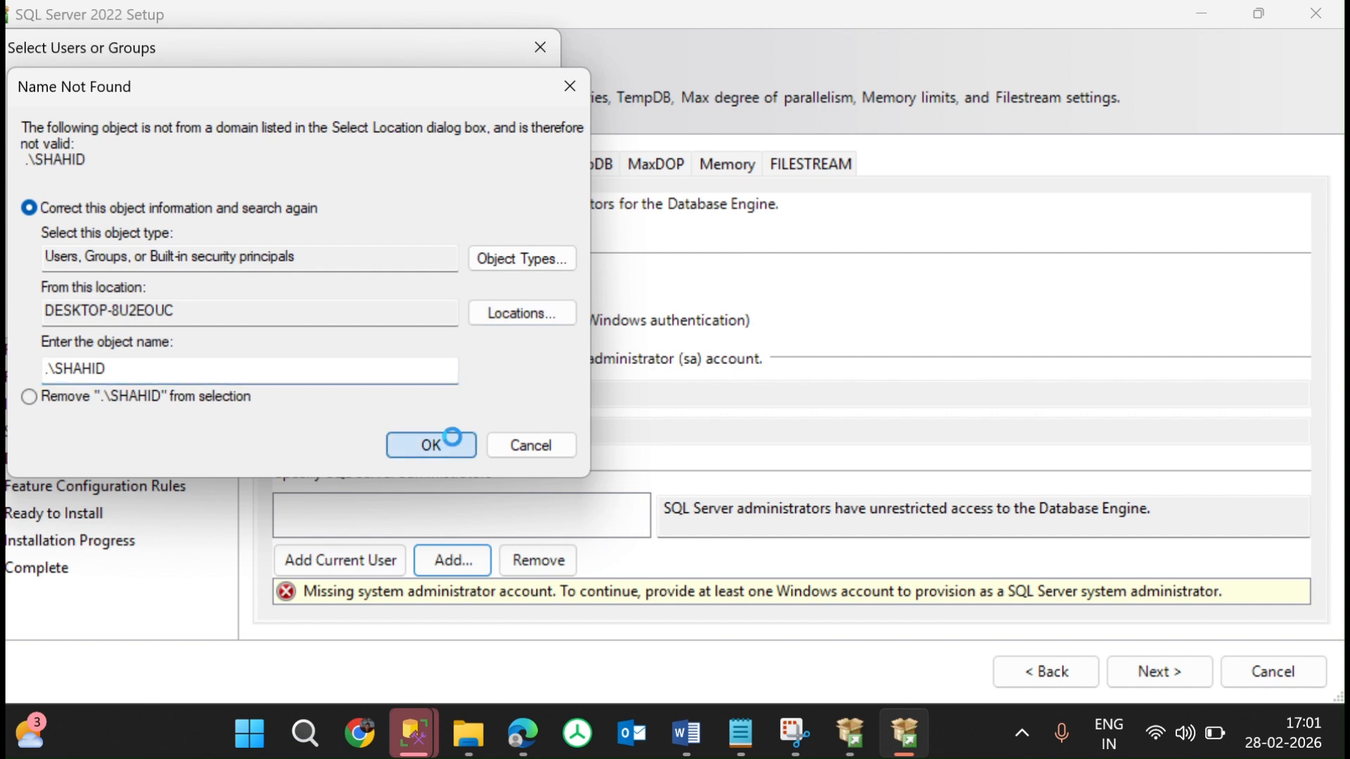
left_click(545, 61)
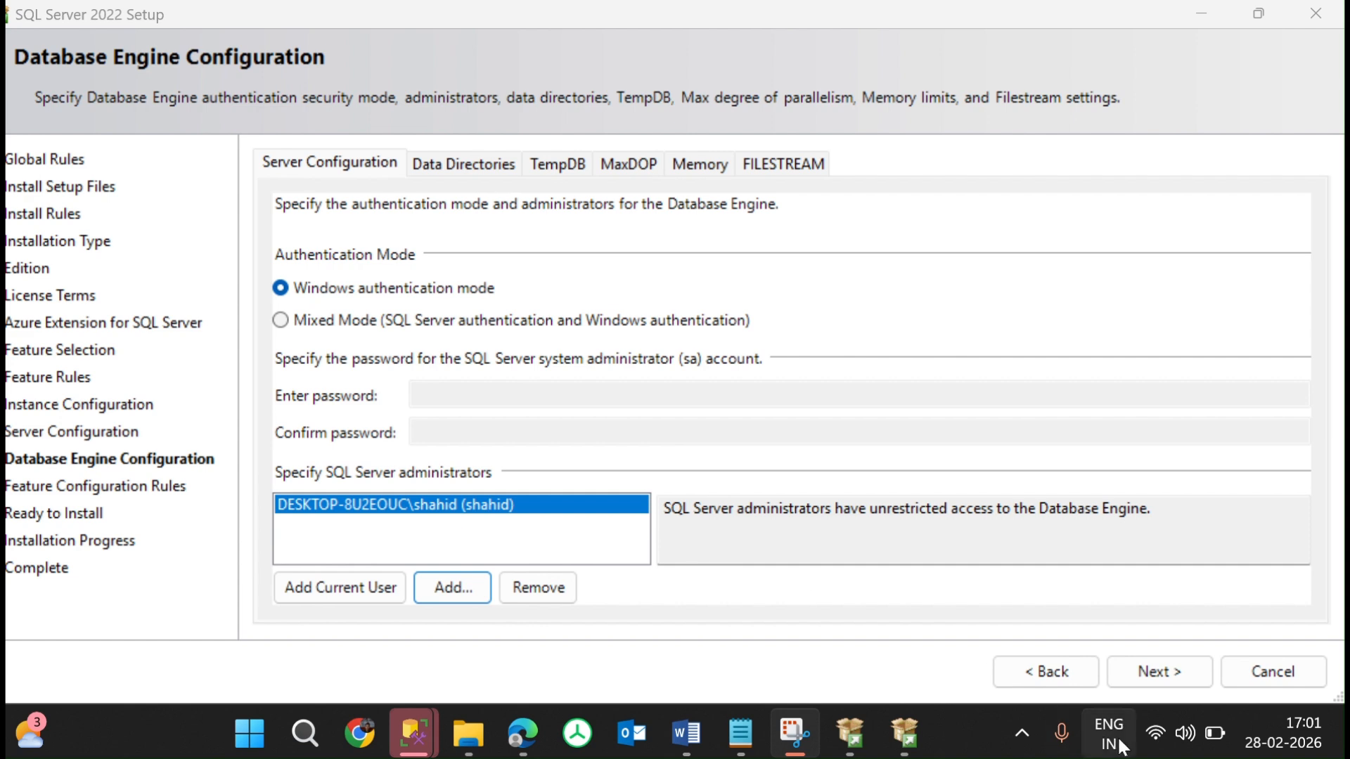
Continue to the installation summary, review it through to the administrators entry, and start the installation
left_click(1170, 684)
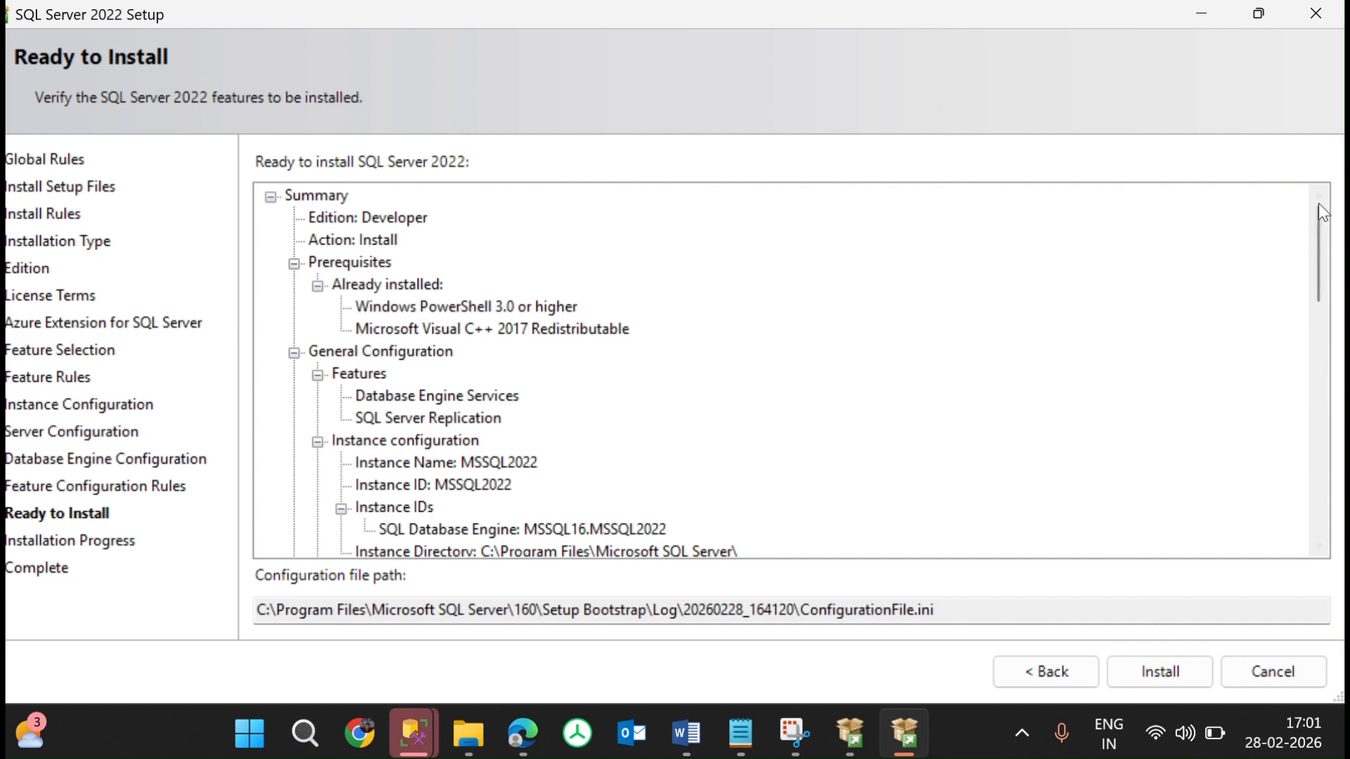
mouse_move(1316, 217)
left_mouse_down()
mouse_move(1308, 422)
mouse_move(1312, 214)
left_mouse_up()
left_click_drag(1318, 272, 1319, 531)
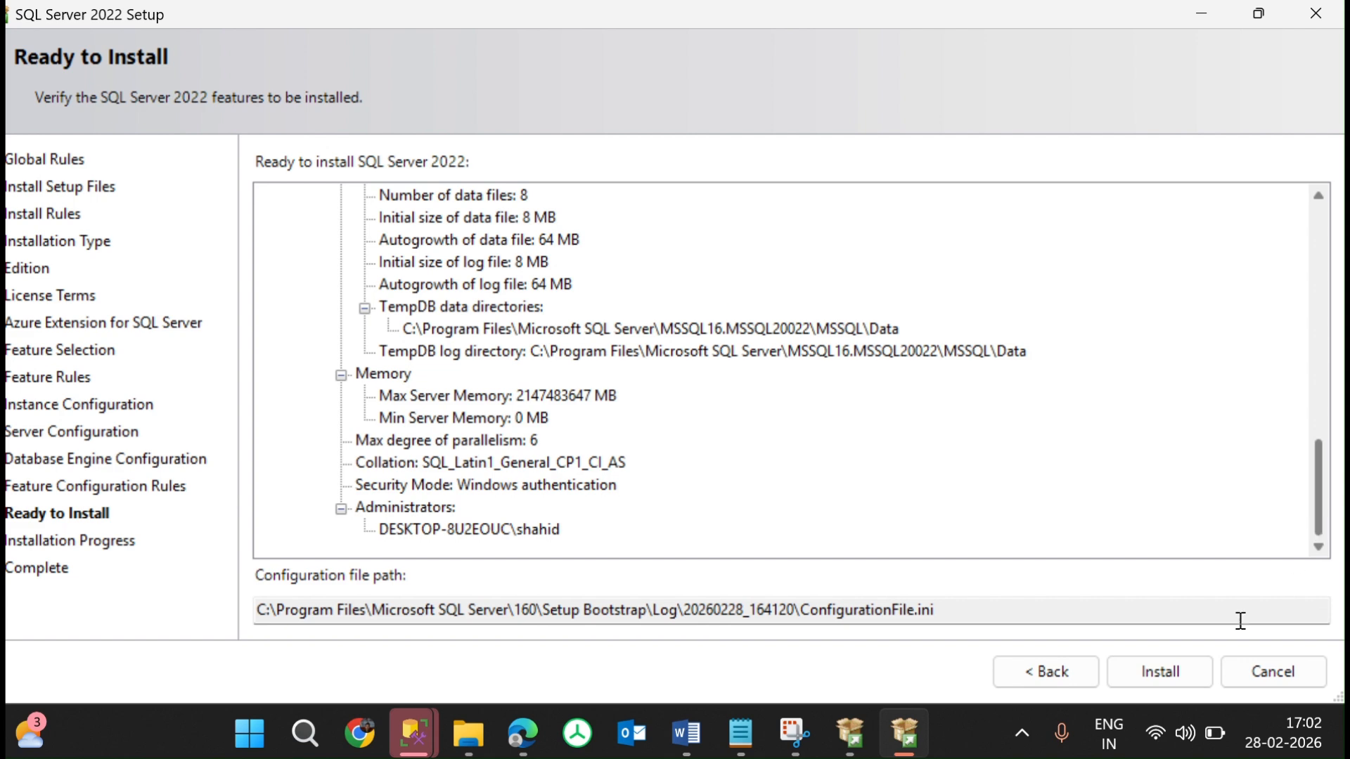
left_click(1160, 672)
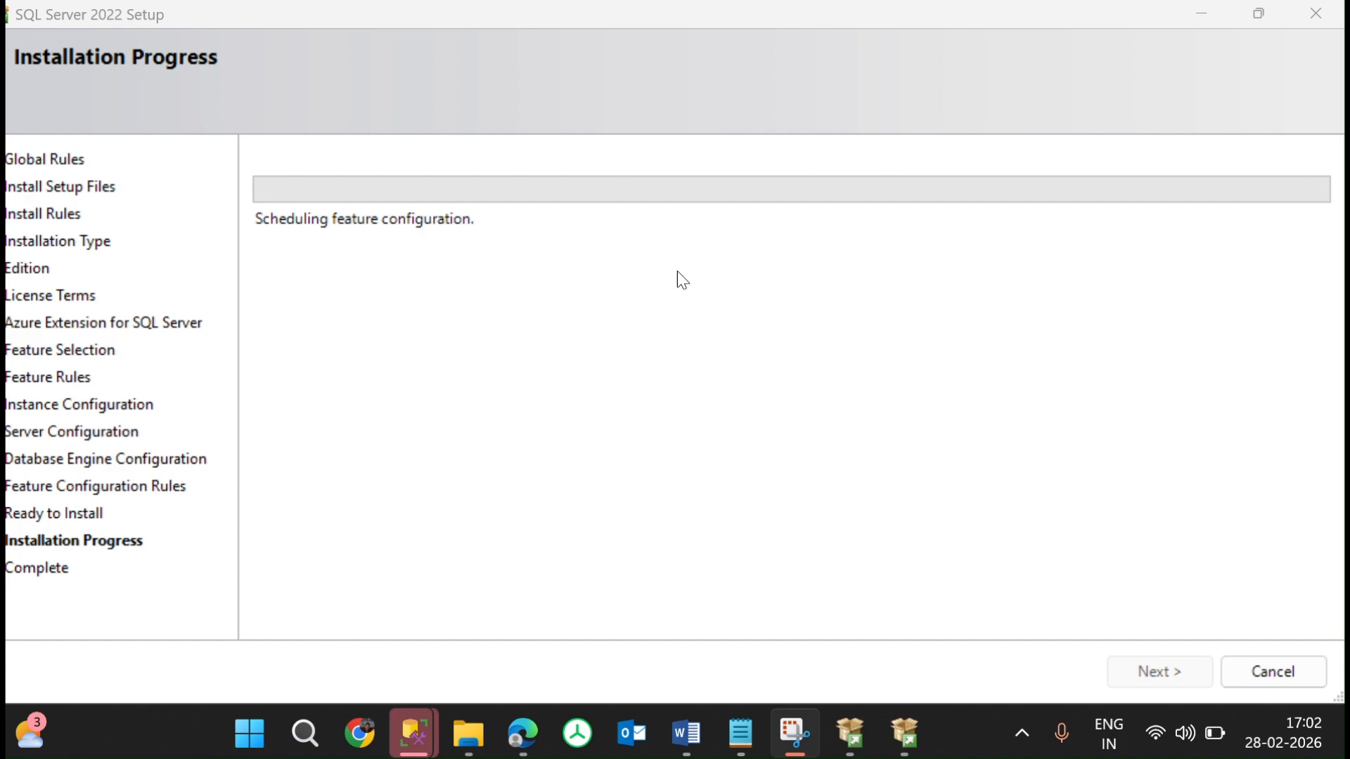
Switch to the SQLnewfeatures.txt notes in Notepad and look over the features listed for each SQL Server version from 2005 onward
left_click(741, 733)
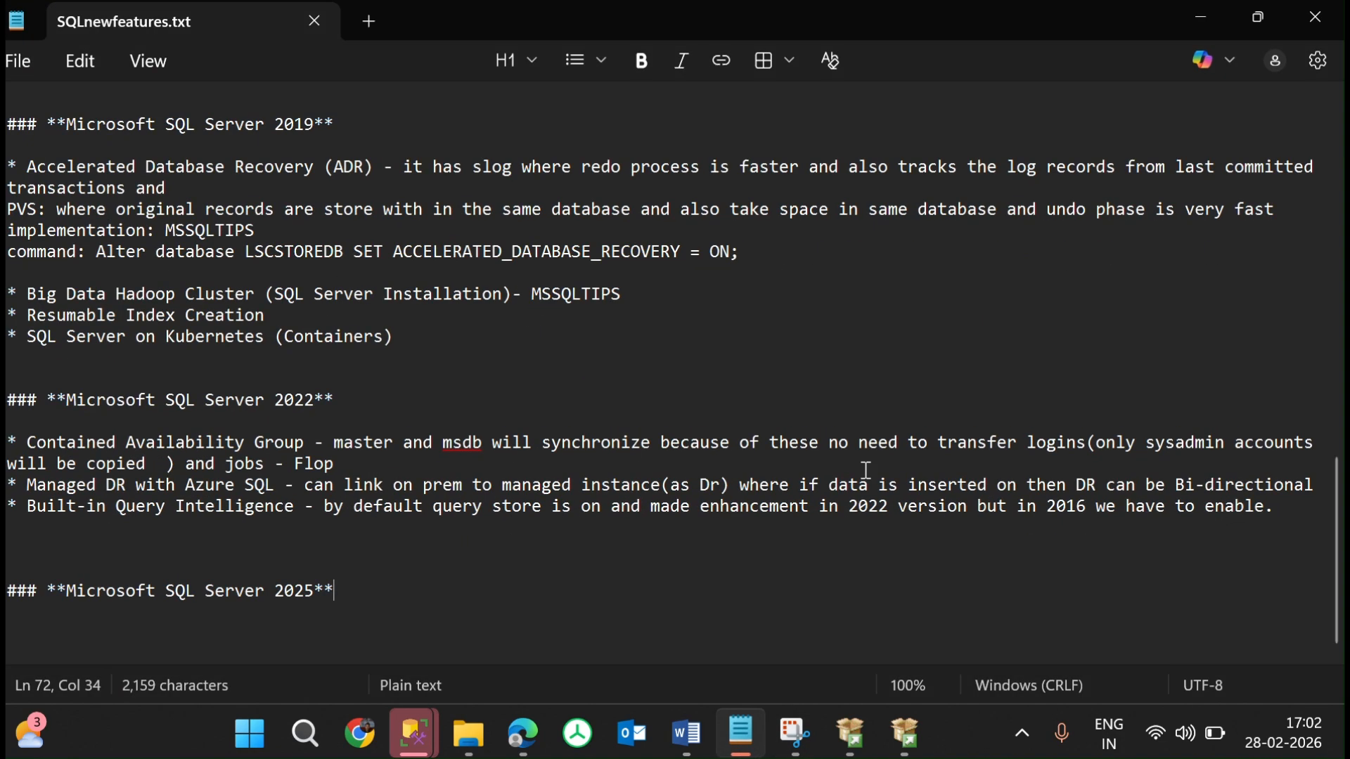
scroll(913, 427, "up", 15)
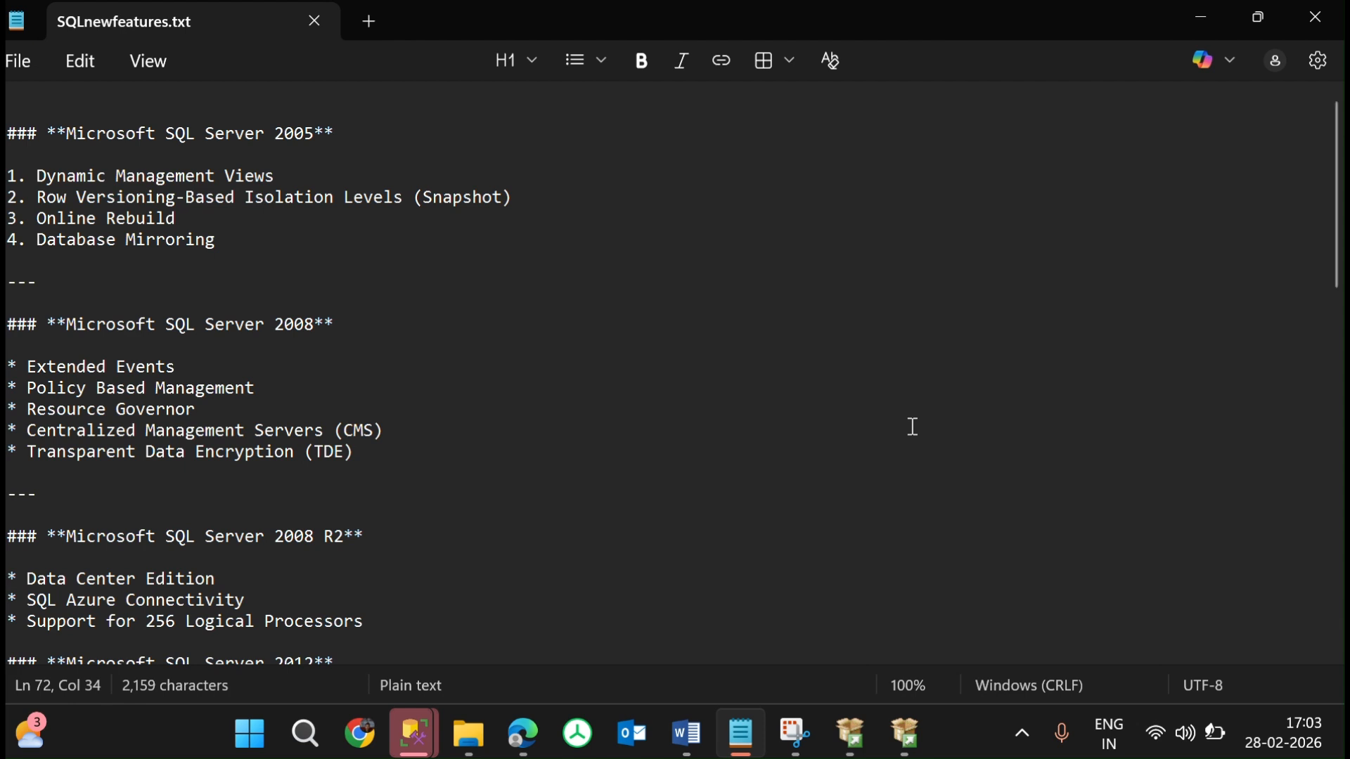
scroll(913, 426, "down", 1)
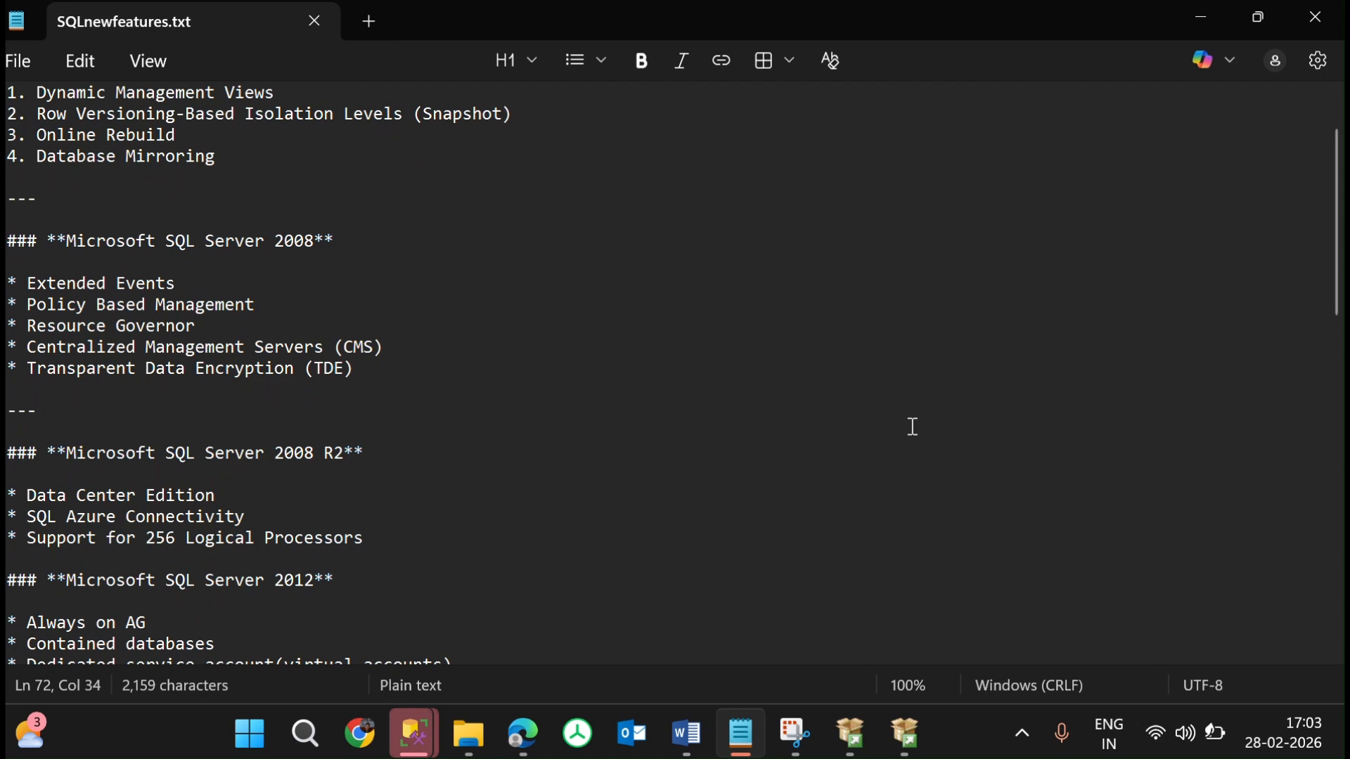
scroll(912, 427, "down", 5)
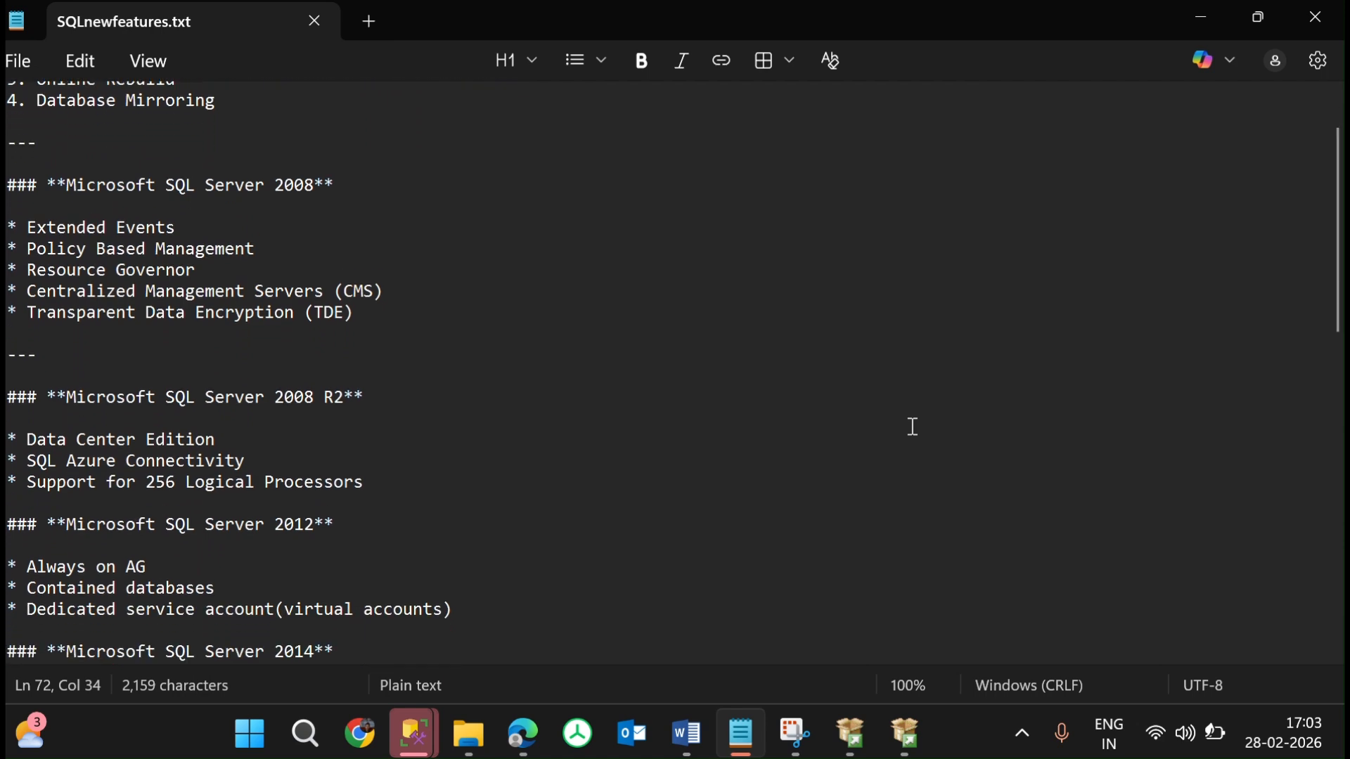
scroll(912, 427, "down", 4)
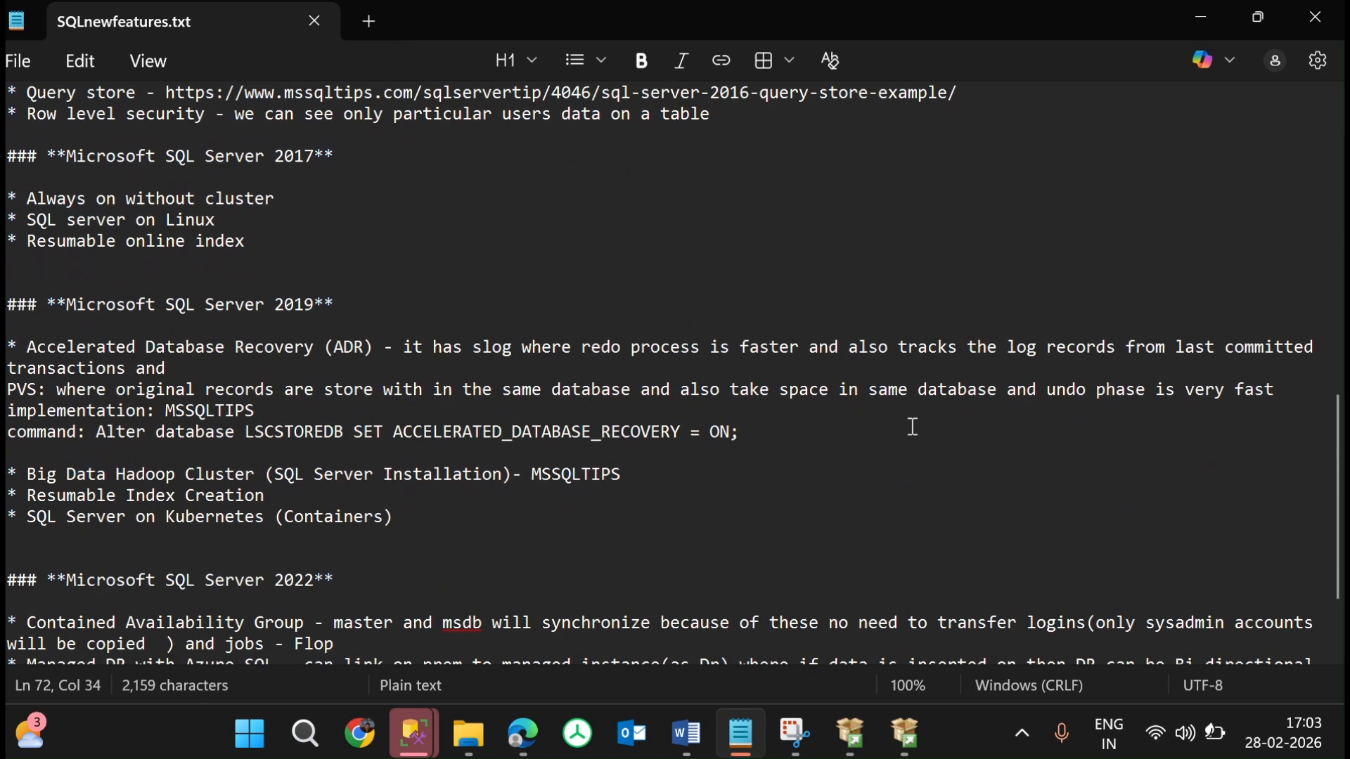
scroll(913, 427, "up", 10)
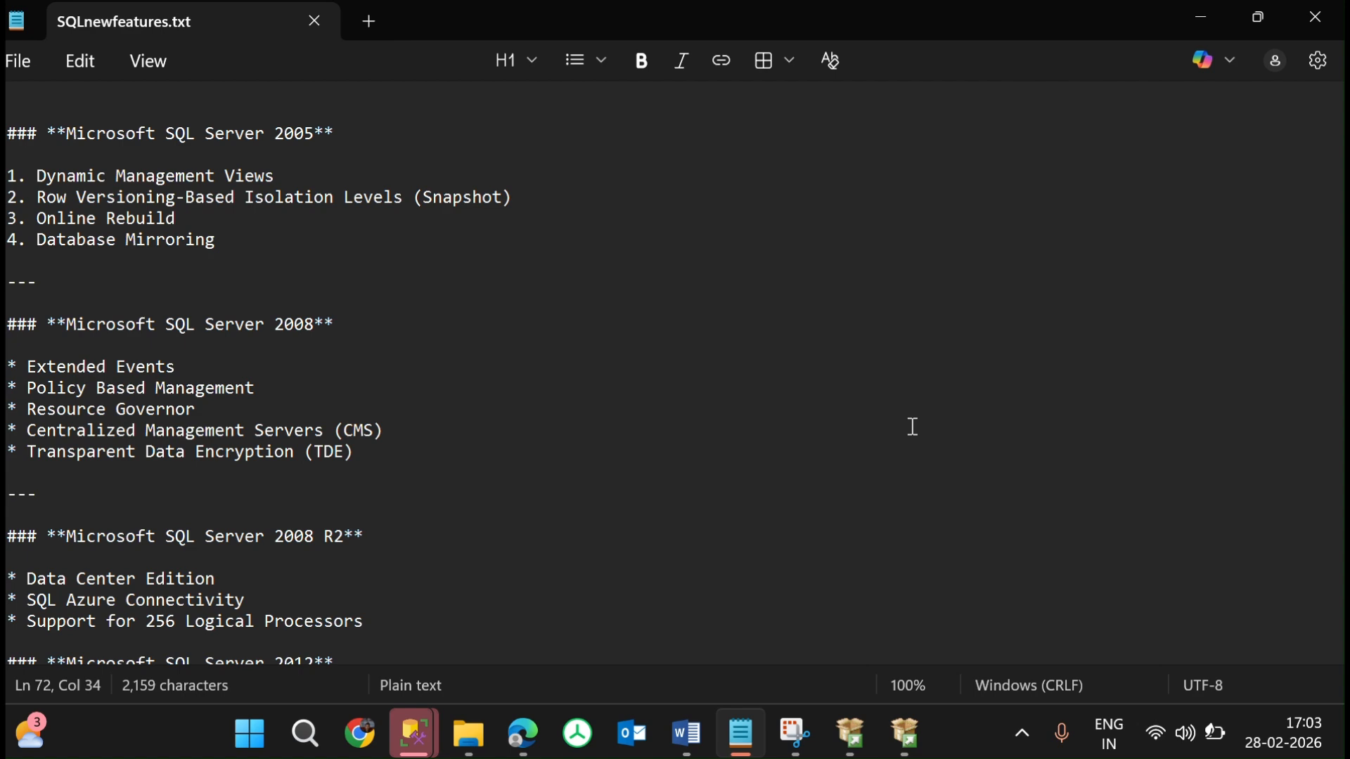
scroll(912, 426, "down", 7)
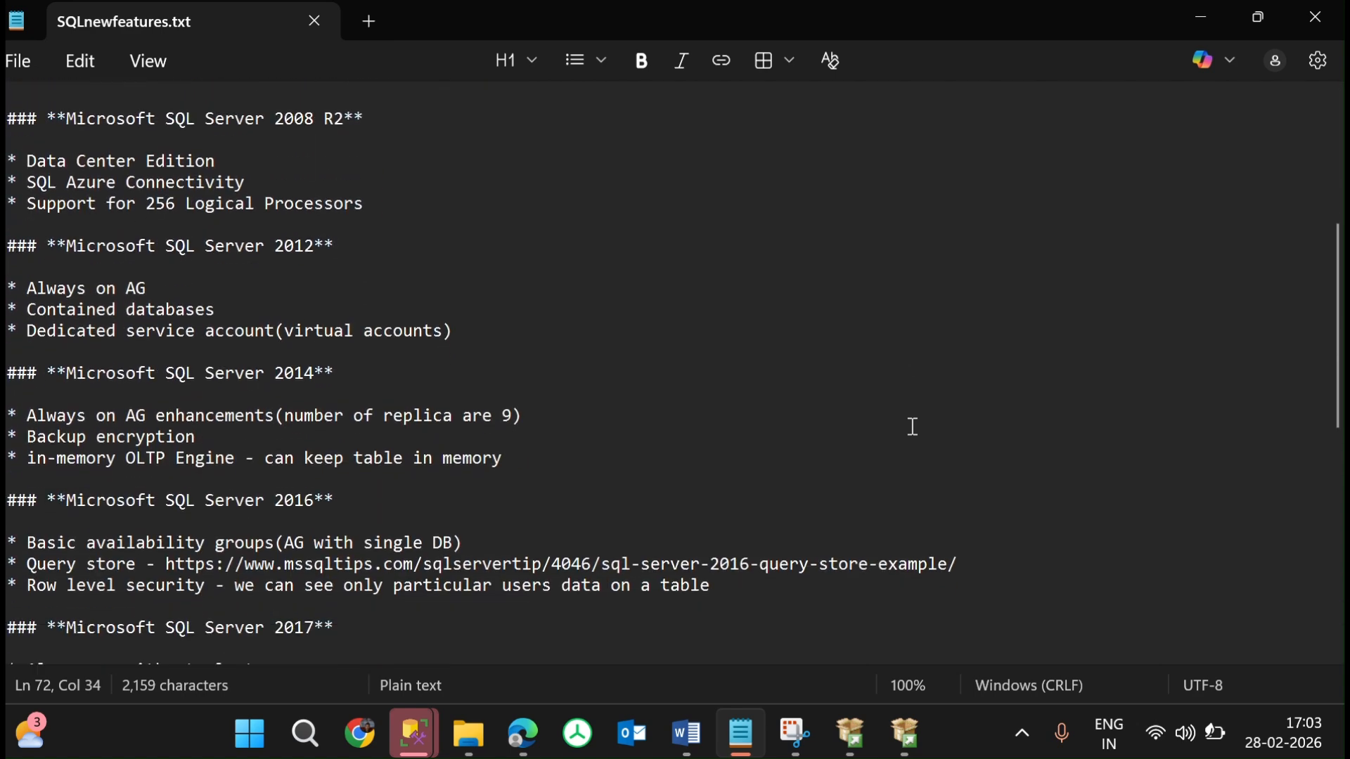
Look over the SQL Server 2017, 2019 and 2022 feature notes, highlighting the Contained Availability Group and Managed DR entries
scroll(912, 427, "down", 10)
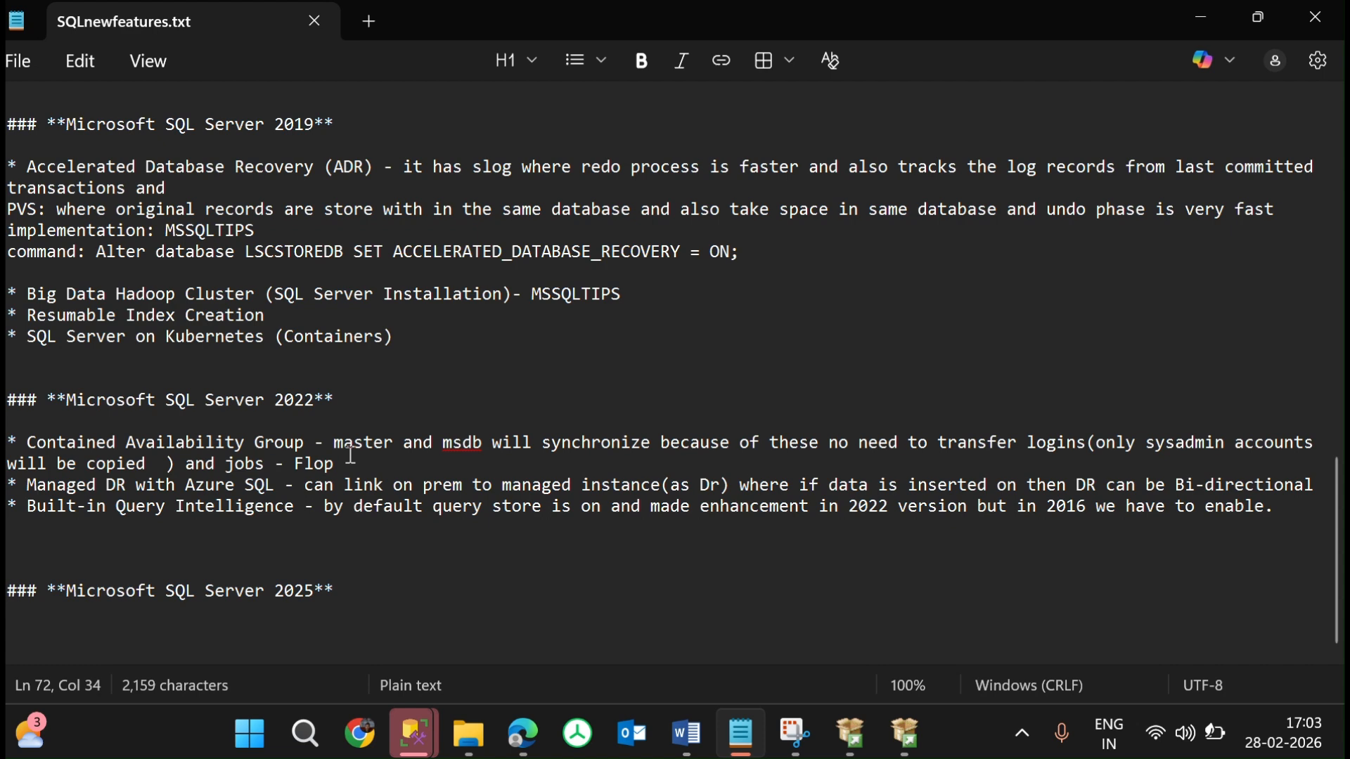
left_click_drag(406, 450, 638, 465)
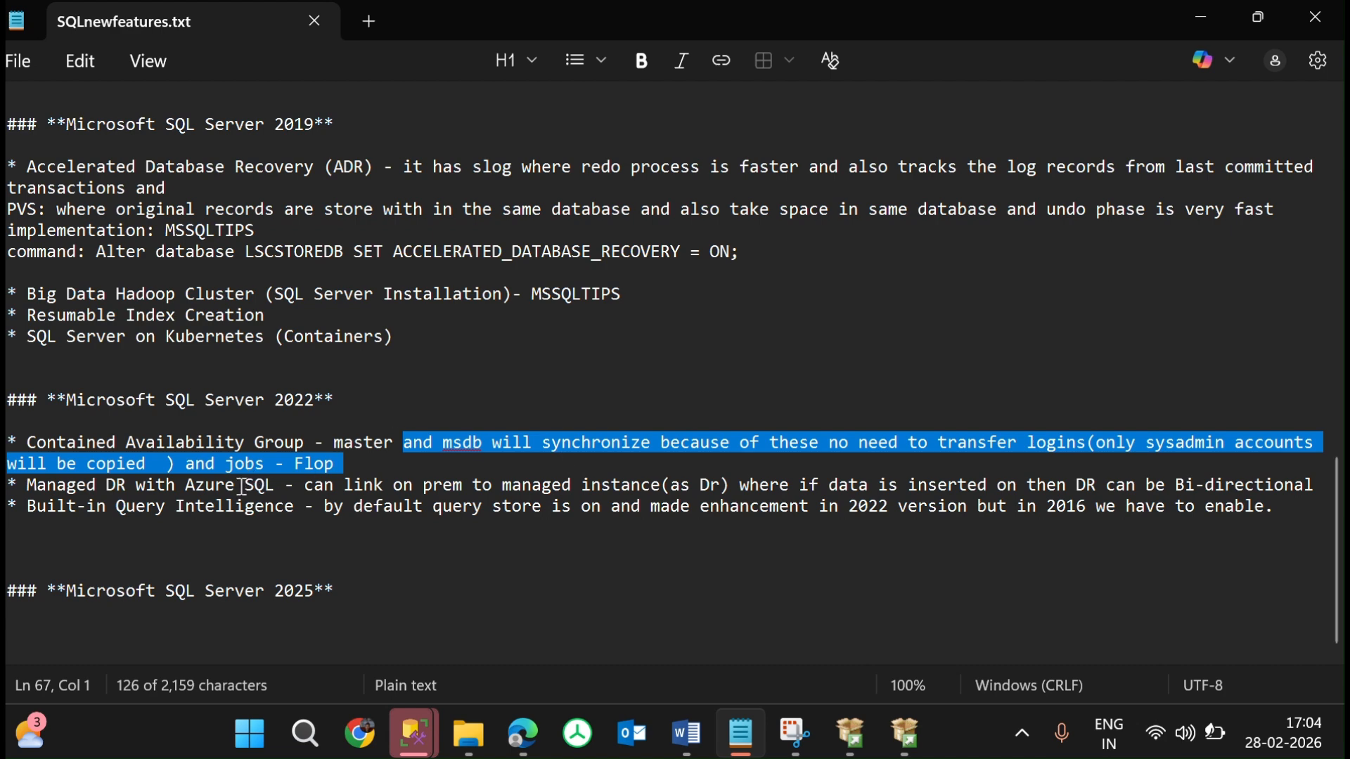
left_click_drag(238, 485, 457, 506)
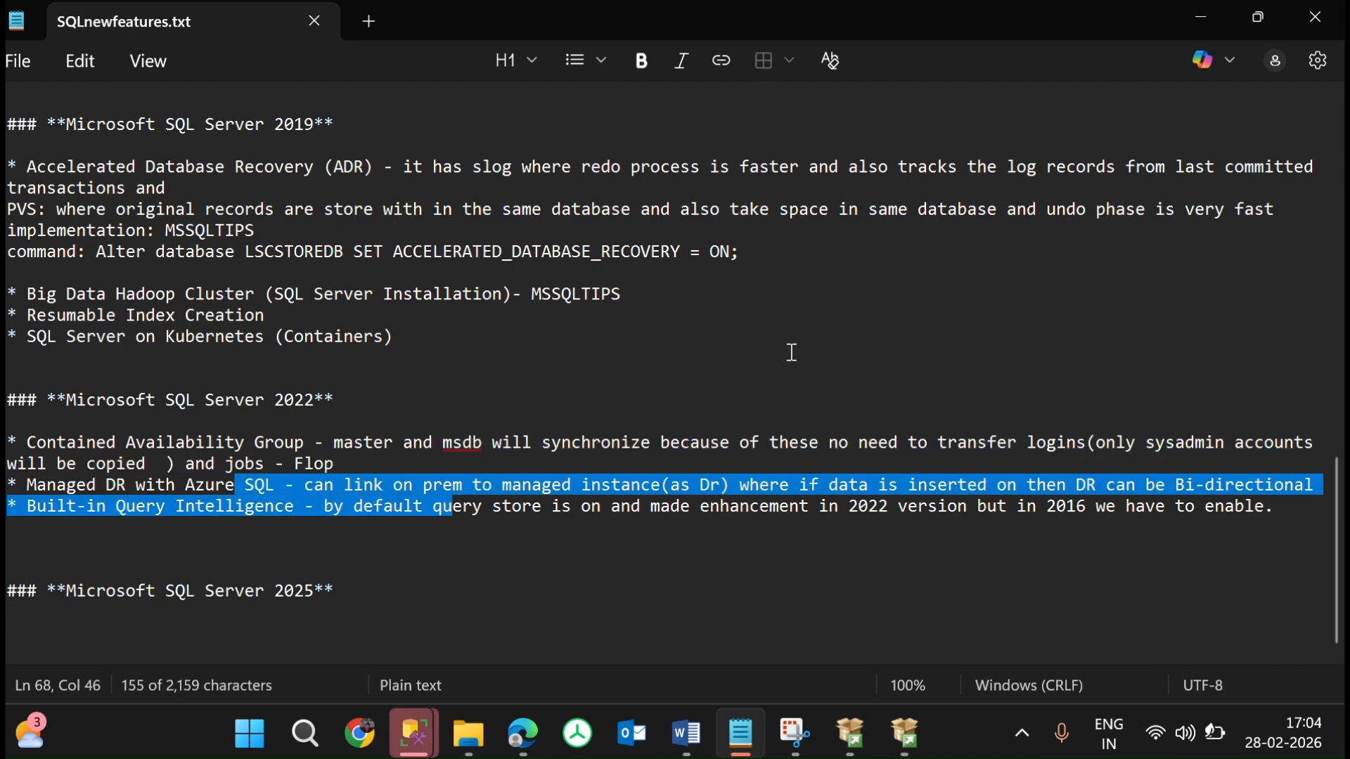
scroll(792, 353, "up", 1)
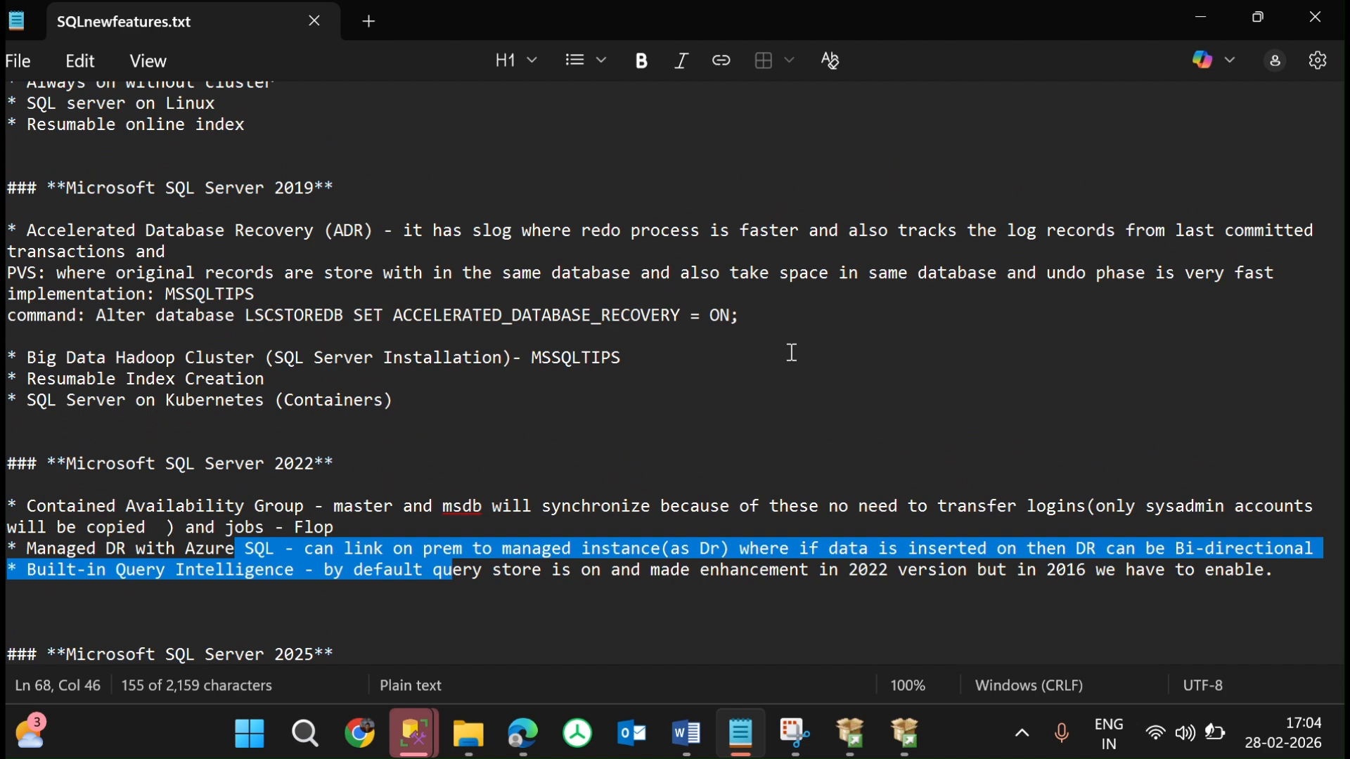
scroll(792, 352, "up", 3)
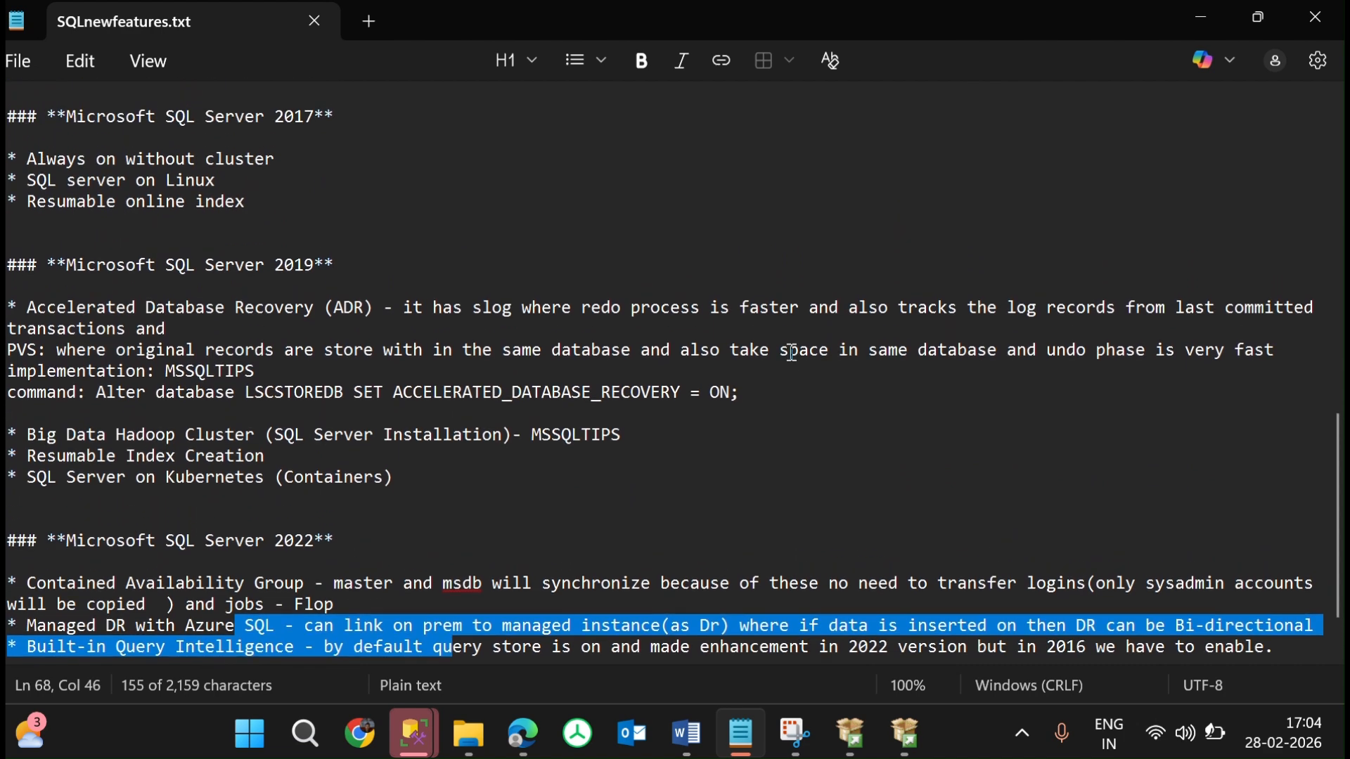
scroll(792, 352, "down", 3)
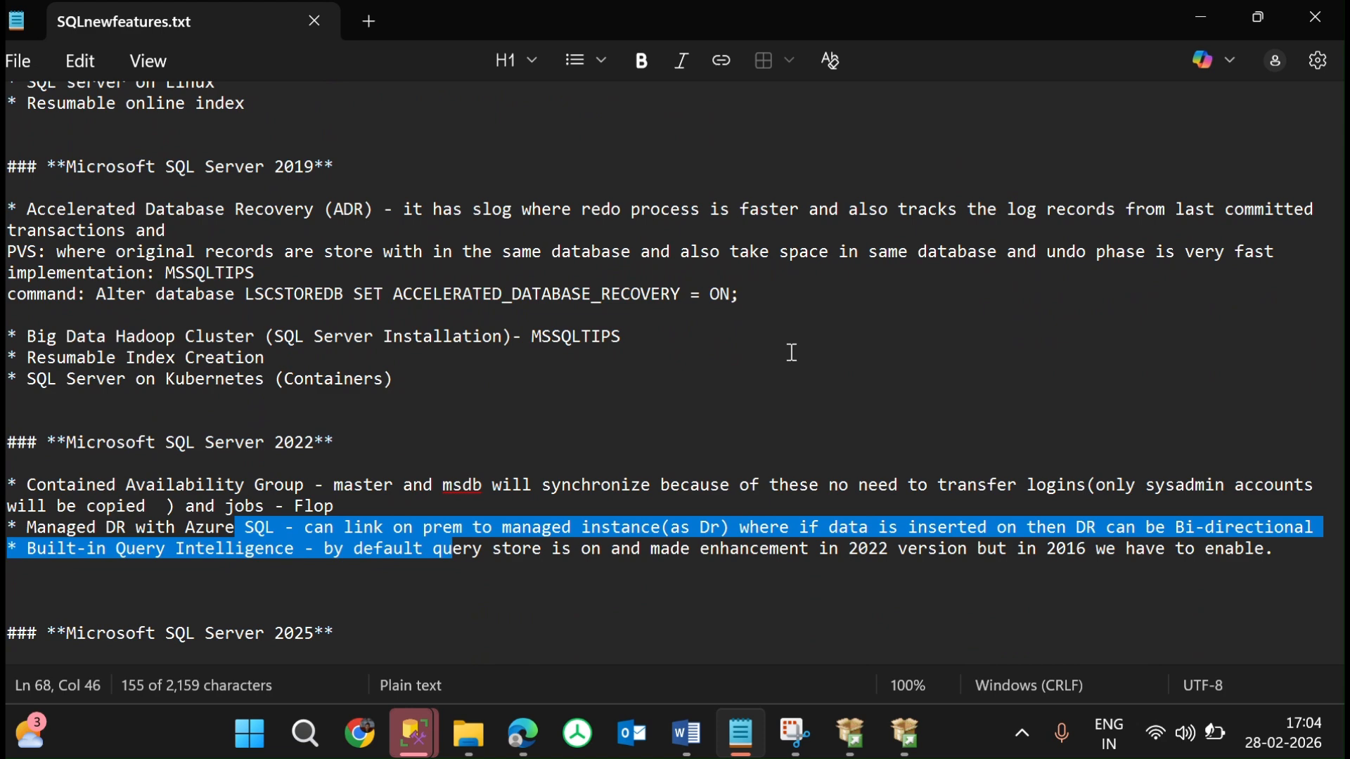
left_click(537, 576)
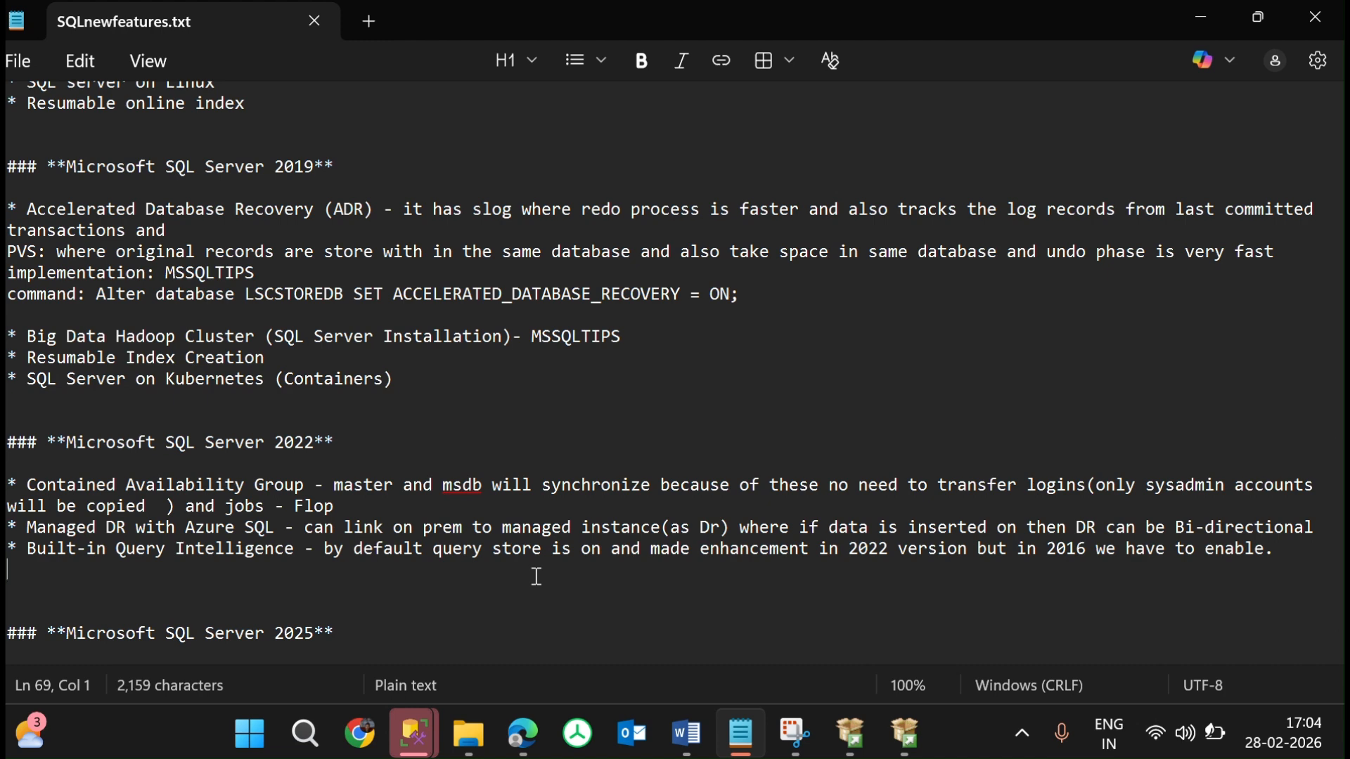
scroll(537, 577, "up", 1)
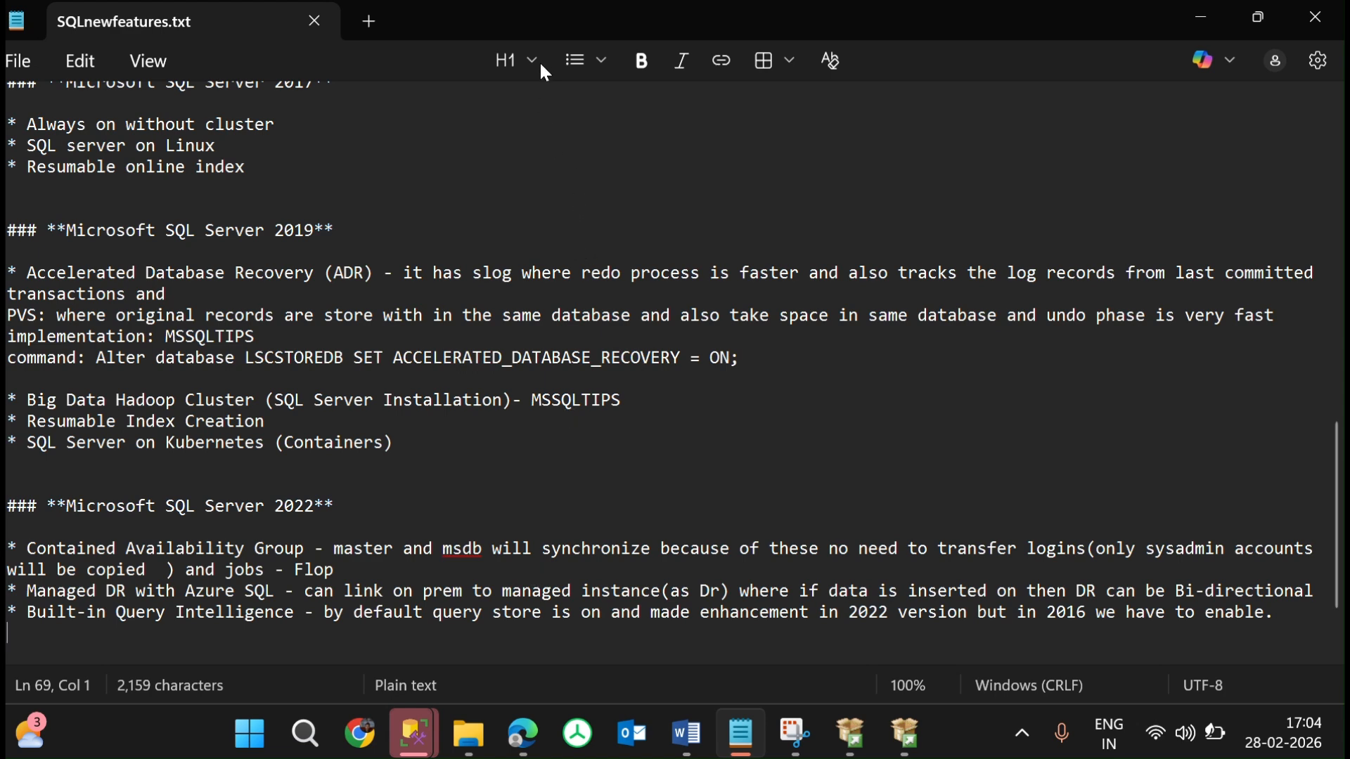
Switch to the SQL Server 2022 Setup window to check the installation results, and launch SQL Server Management Studio 20 as administrator
left_click(919, 746)
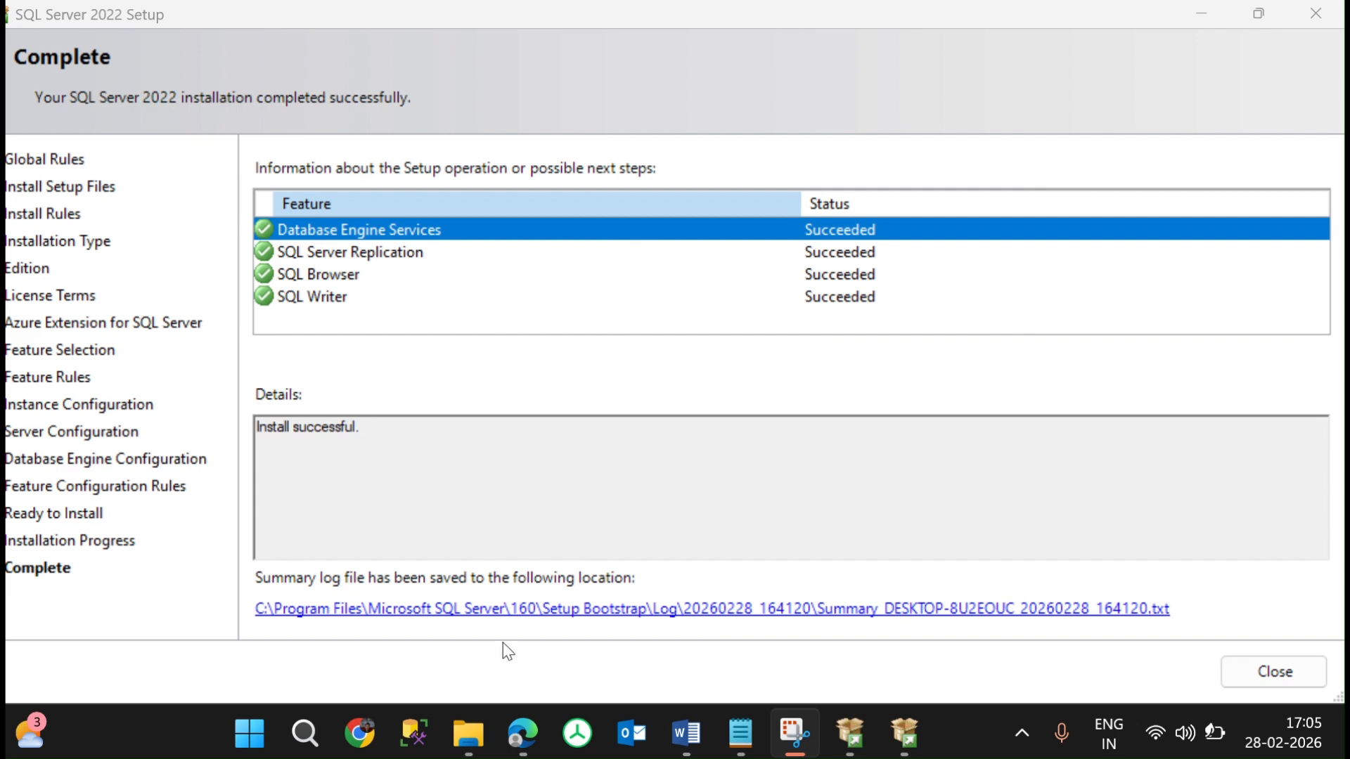
left_click(414, 750)
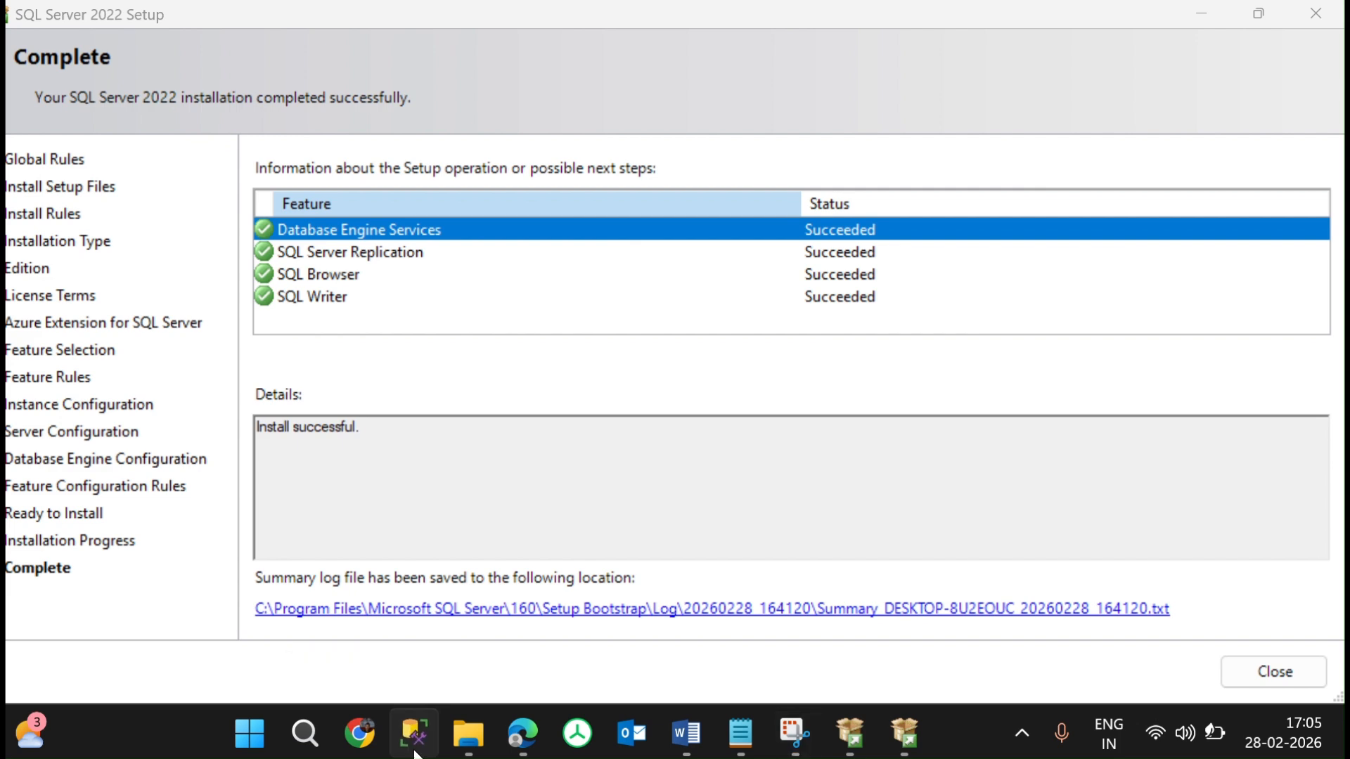
right_click(414, 750)
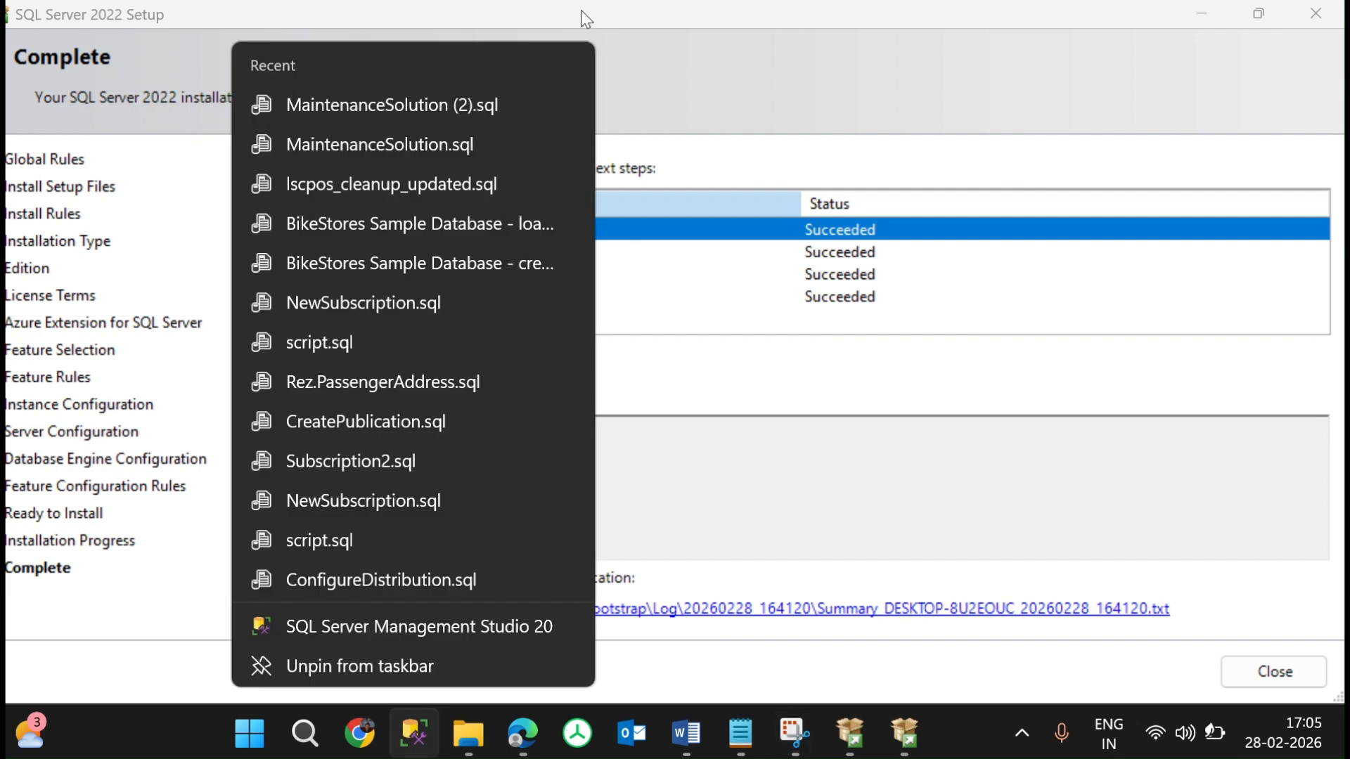
right_click(390, 627)
left_click(511, 478)
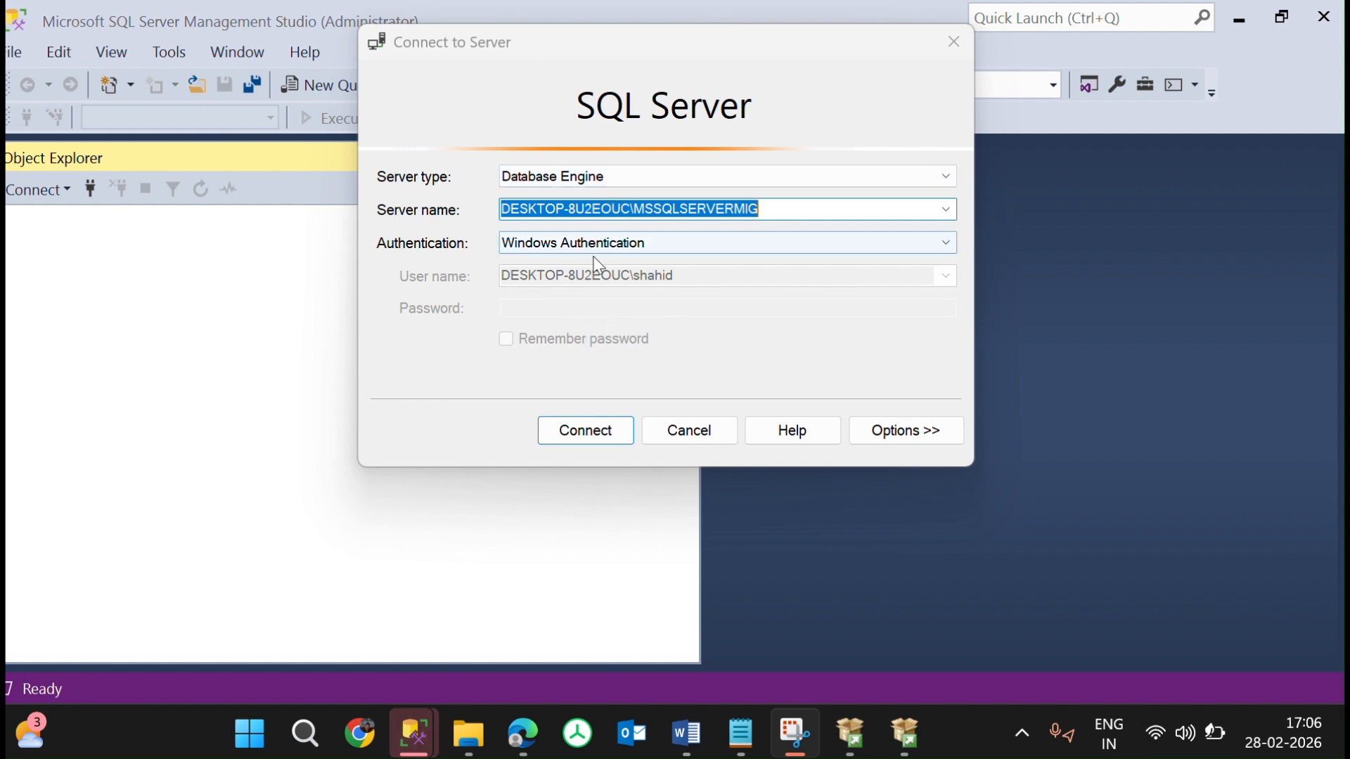
Connect to the Database Engine on DESKTOP-8U2EOUC\MSSQL2022 with Windows Authentication
left_click(793, 207)
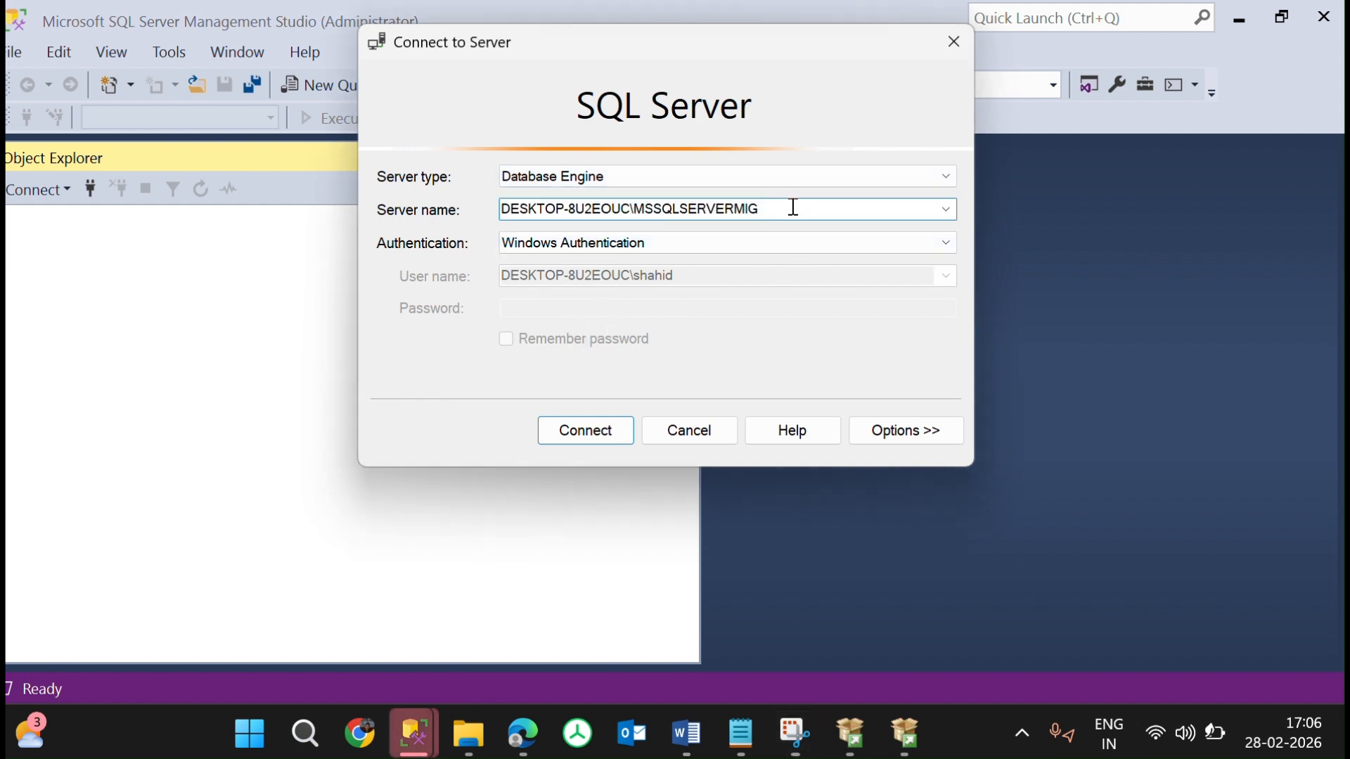
key("BackSpace")
key("BackSpace")
key("BackSpace")
key("BackSpace")
key("BackSpace")
key("BackSpace")
key("BackSpace")
key("BackSpace")
key("BackSpace")
type("2022")
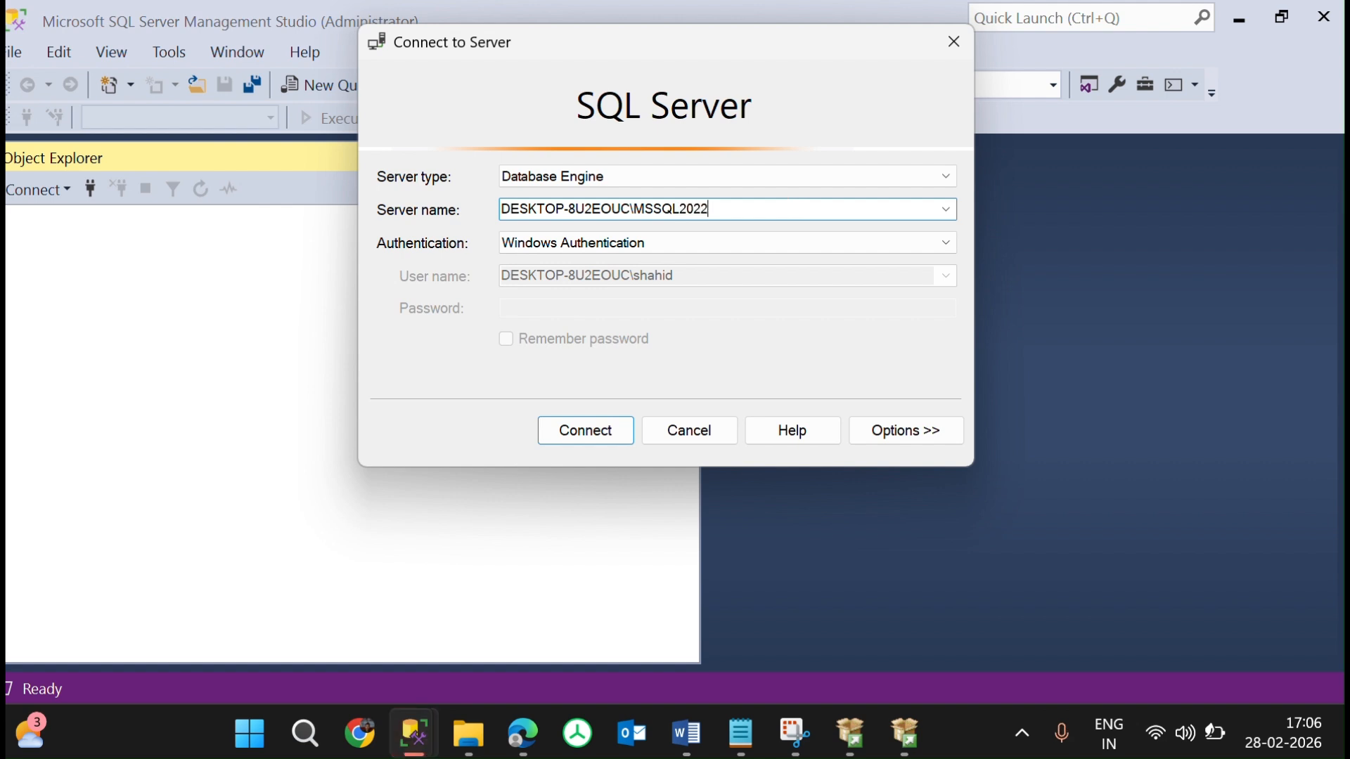
key("Return")
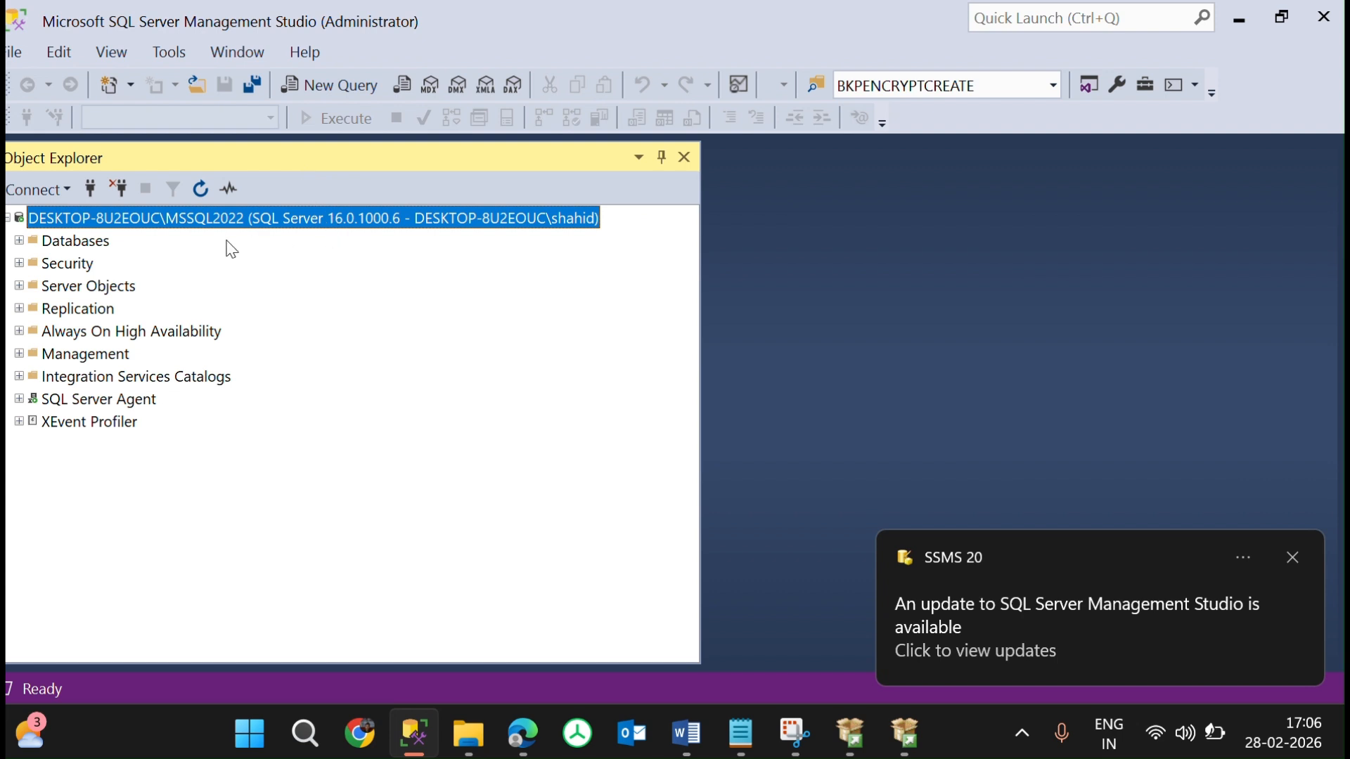
Examine the Databases folder of the MSSQL2022 instance and its available actions, and collapse the server tree
left_click(31, 239)
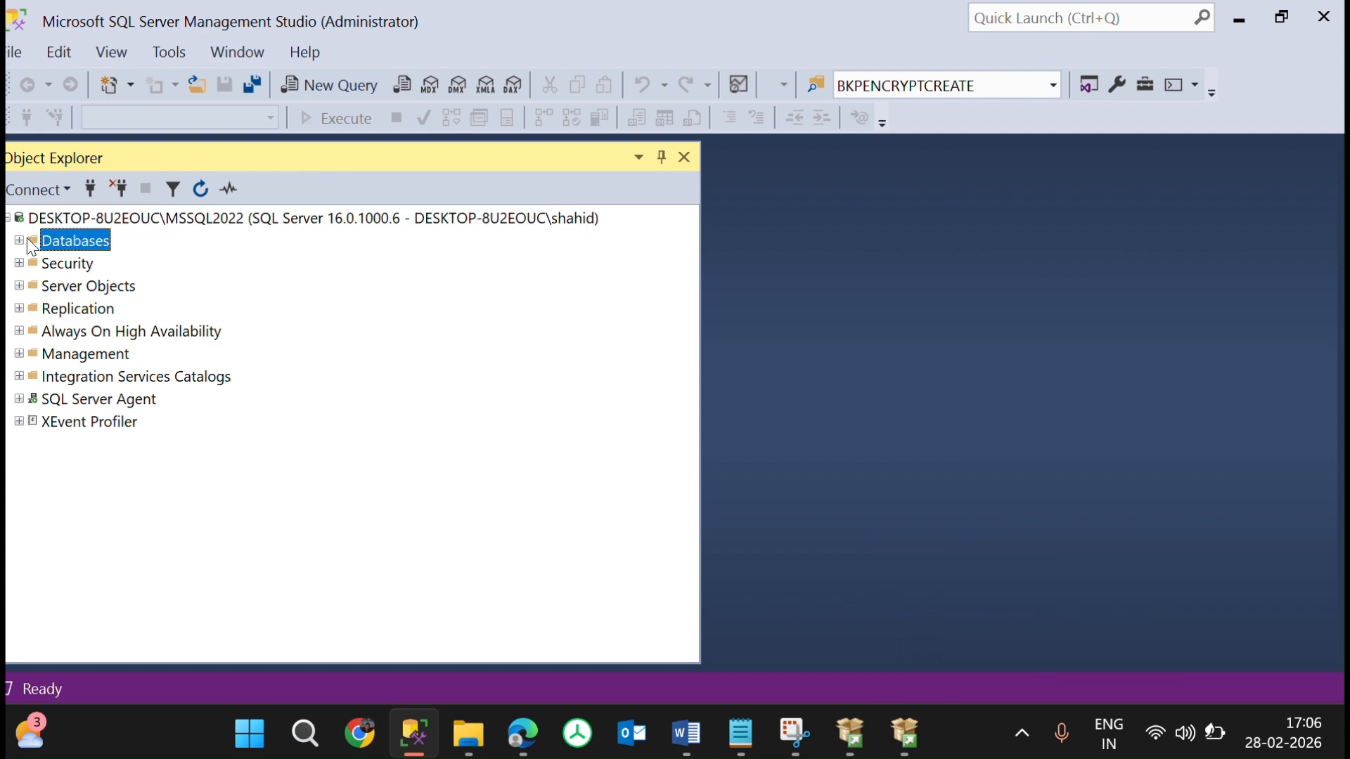
left_click(21, 239)
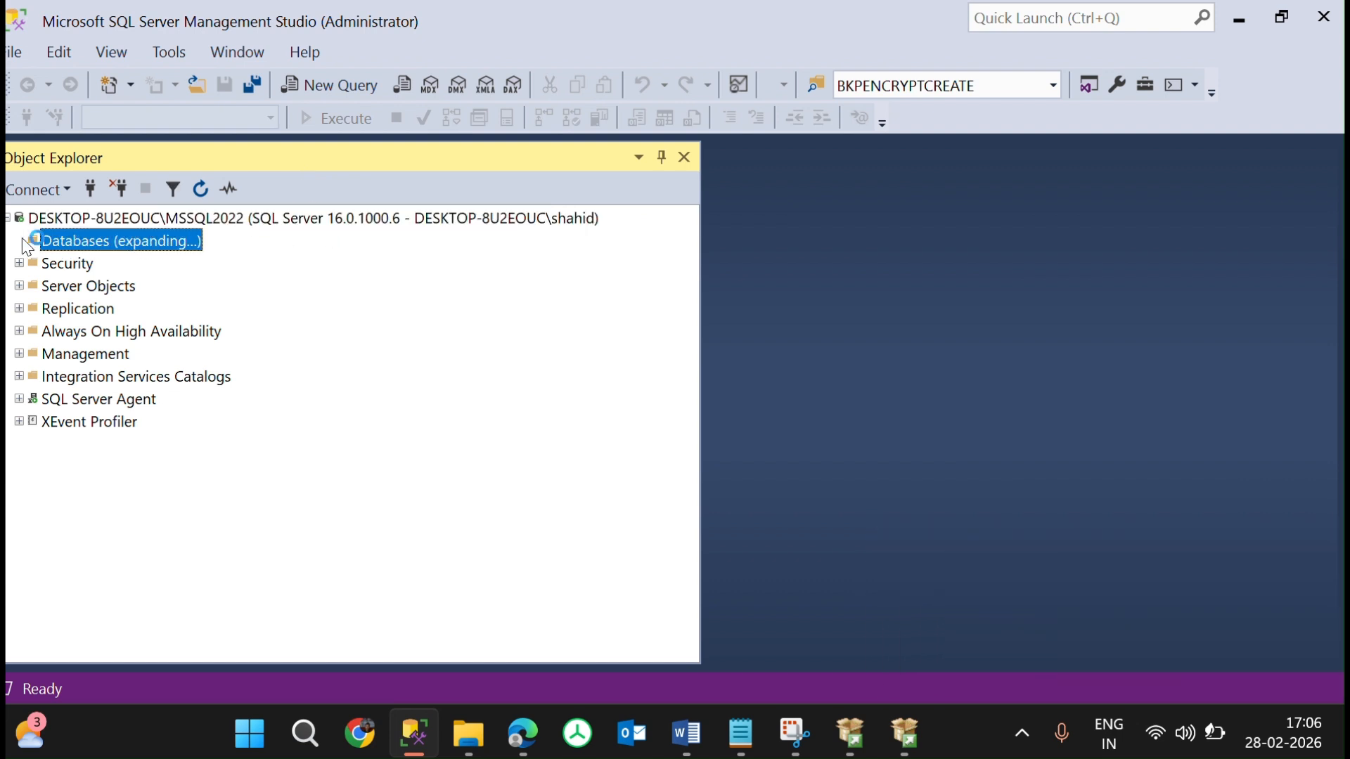
right_click(71, 241)
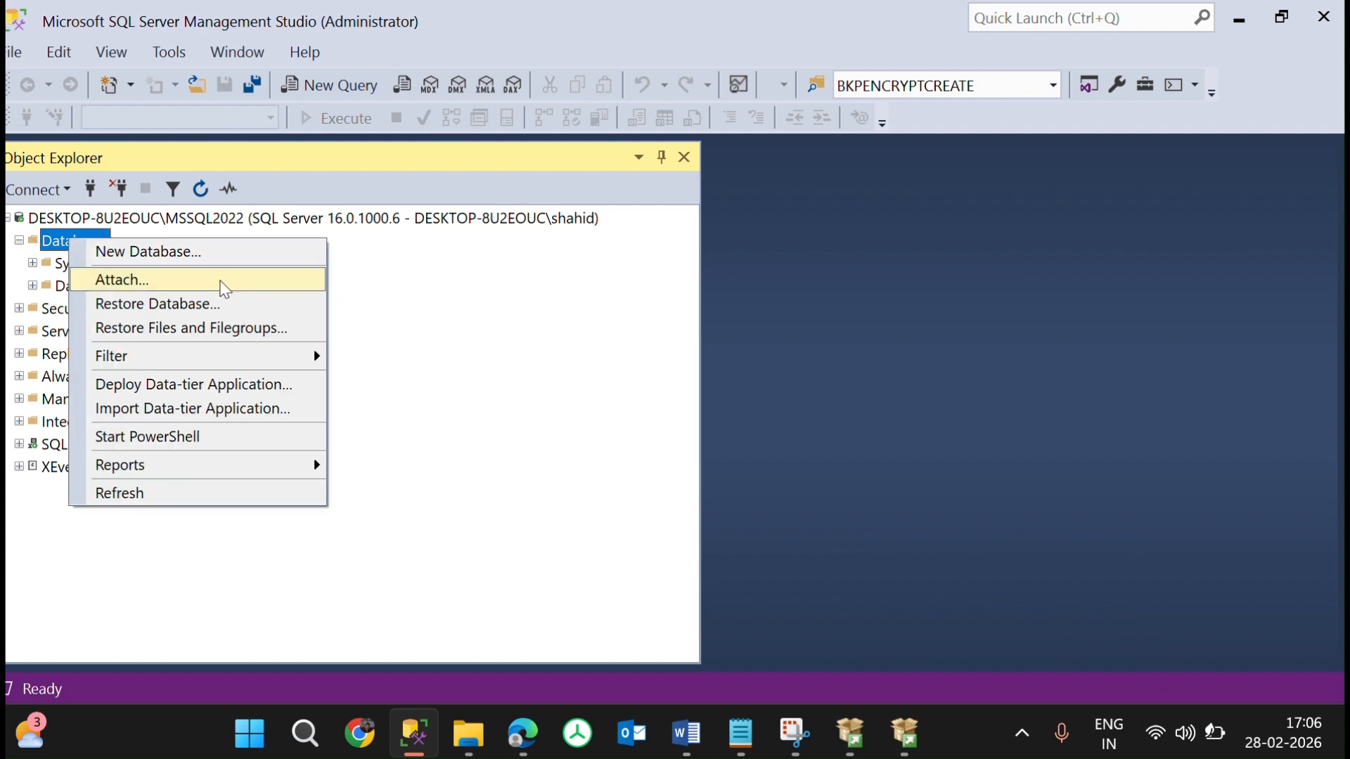
left_click(551, 295)
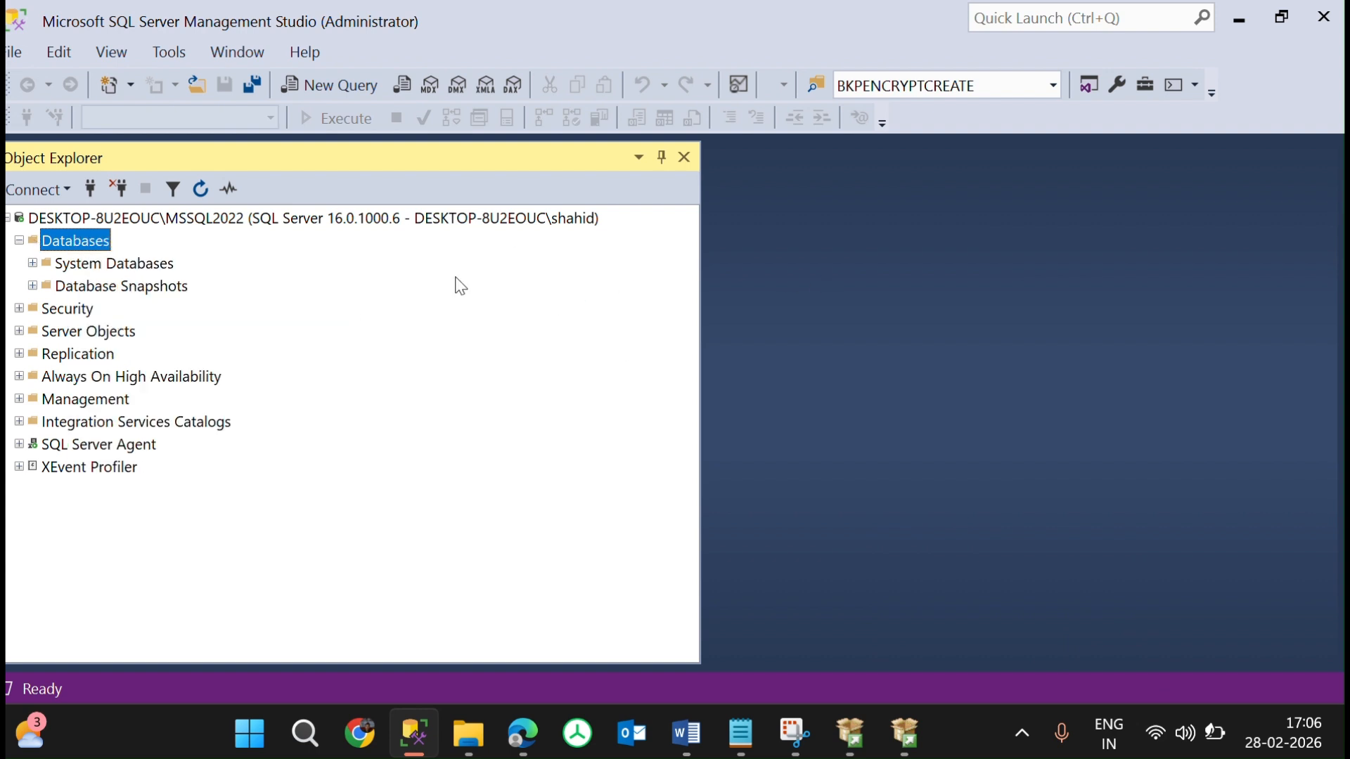
left_click(11, 218)
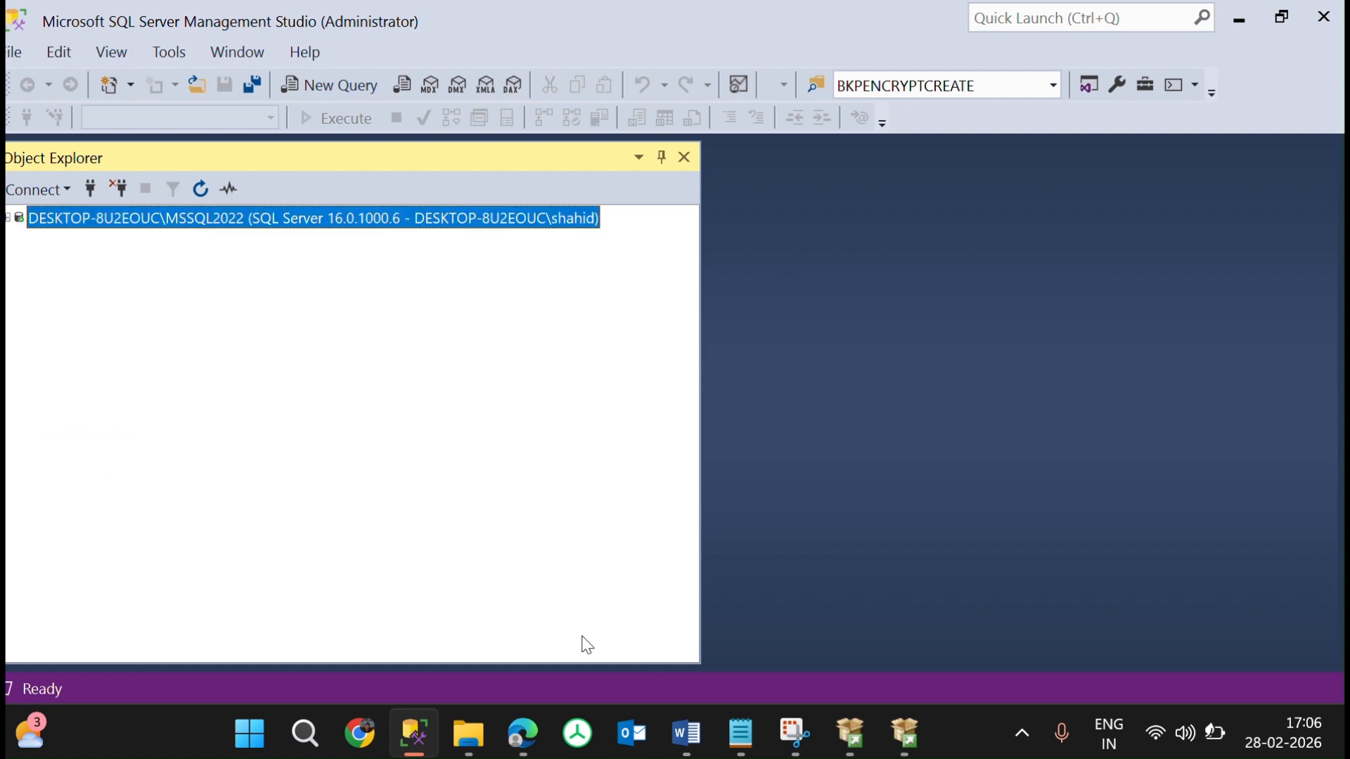
Switch to File Explorer, open C:\SQL2025\Evaluation_ENU, and run SETUP.EXE as administrator
mouse_move(468, 734)
left_click(436, 632)
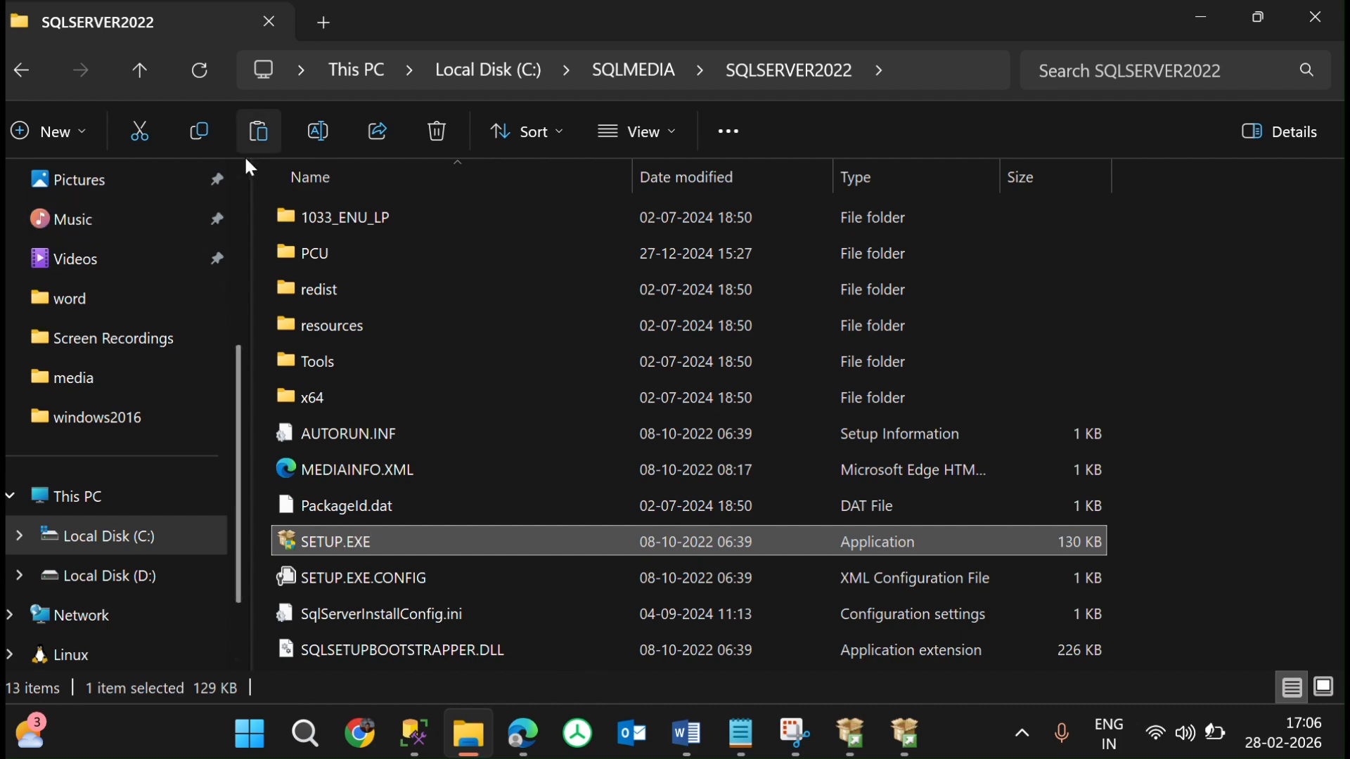
left_click(474, 73)
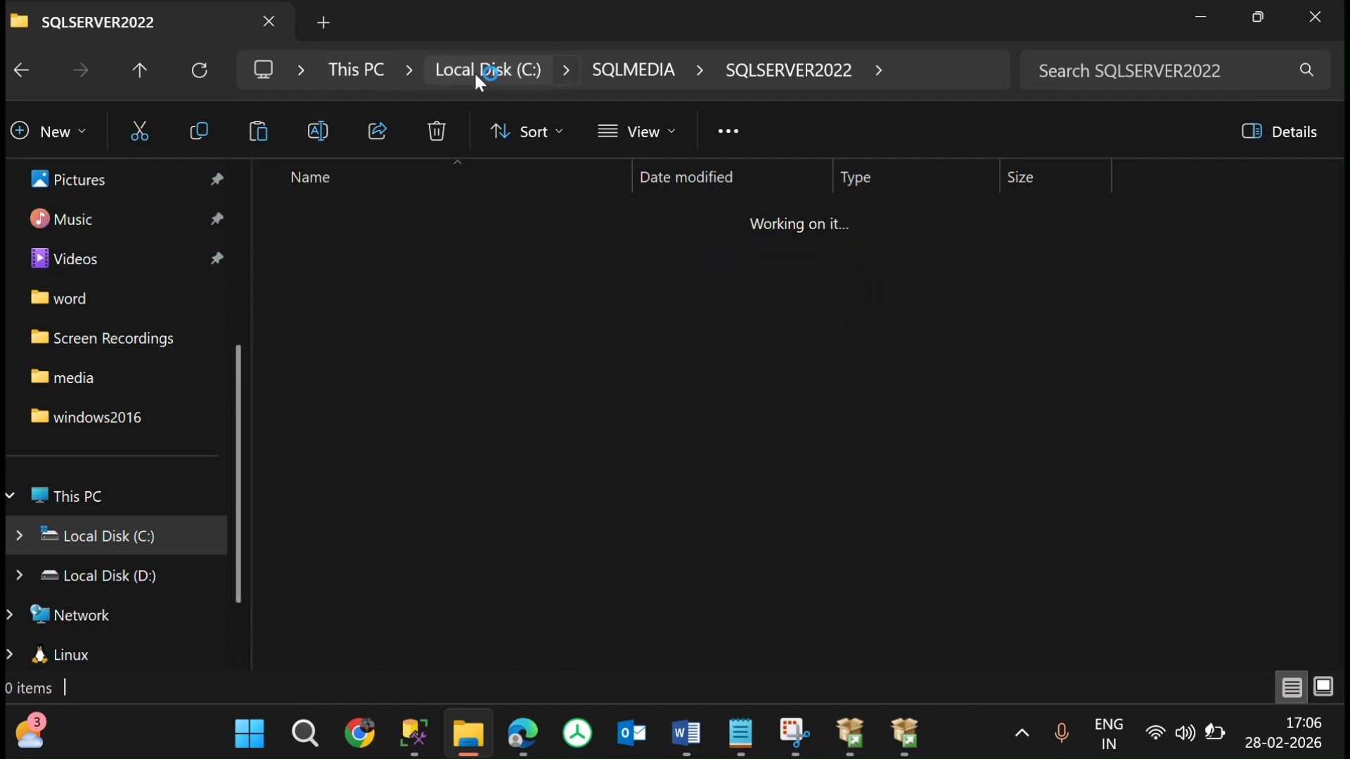
double_click(382, 607)
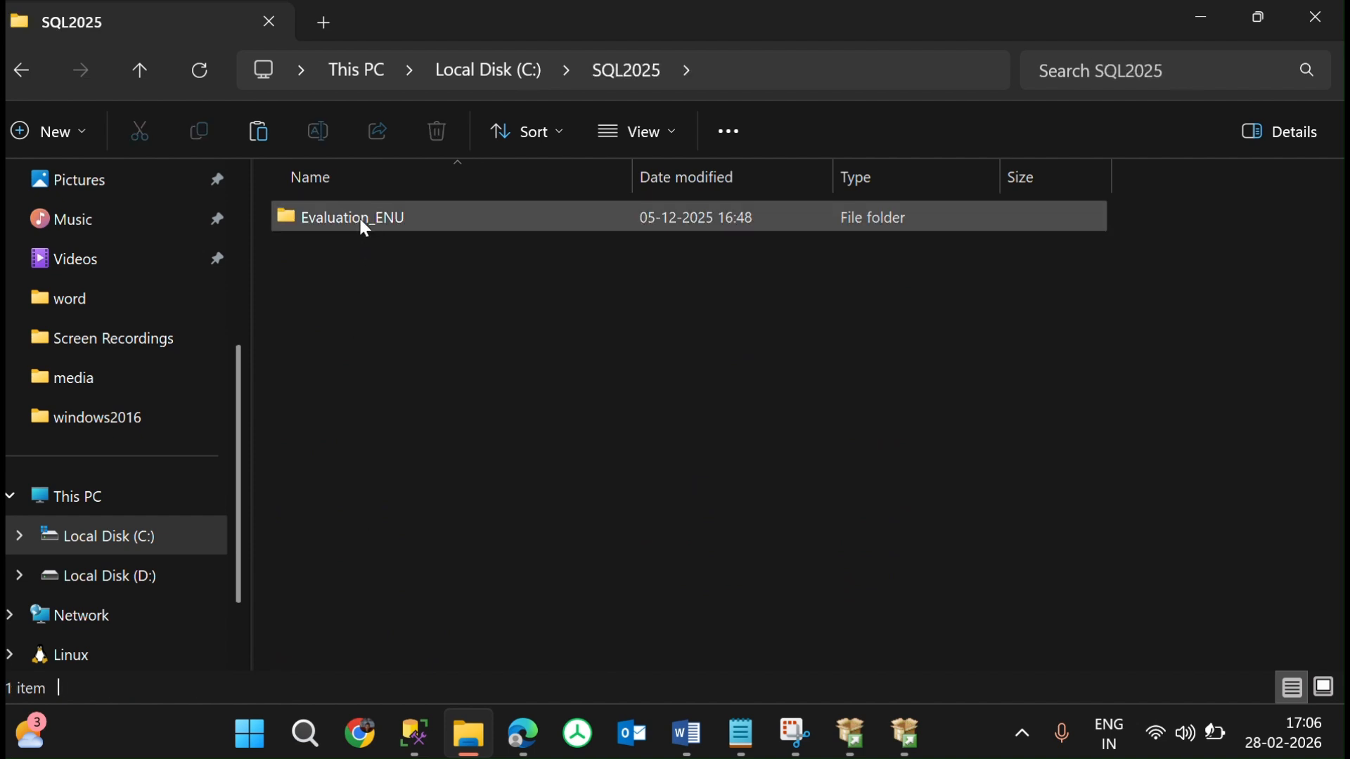
double_click(356, 212)
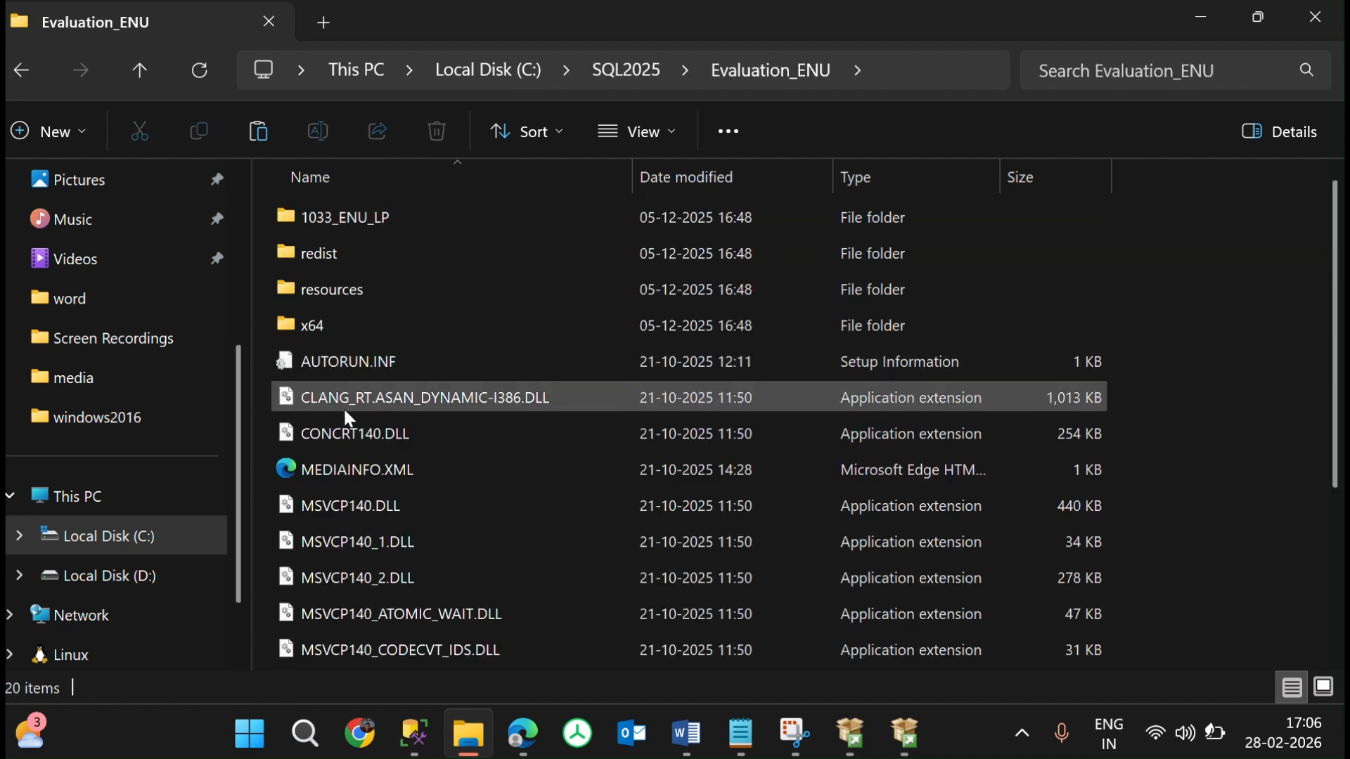
scroll(432, 444, "down", 3)
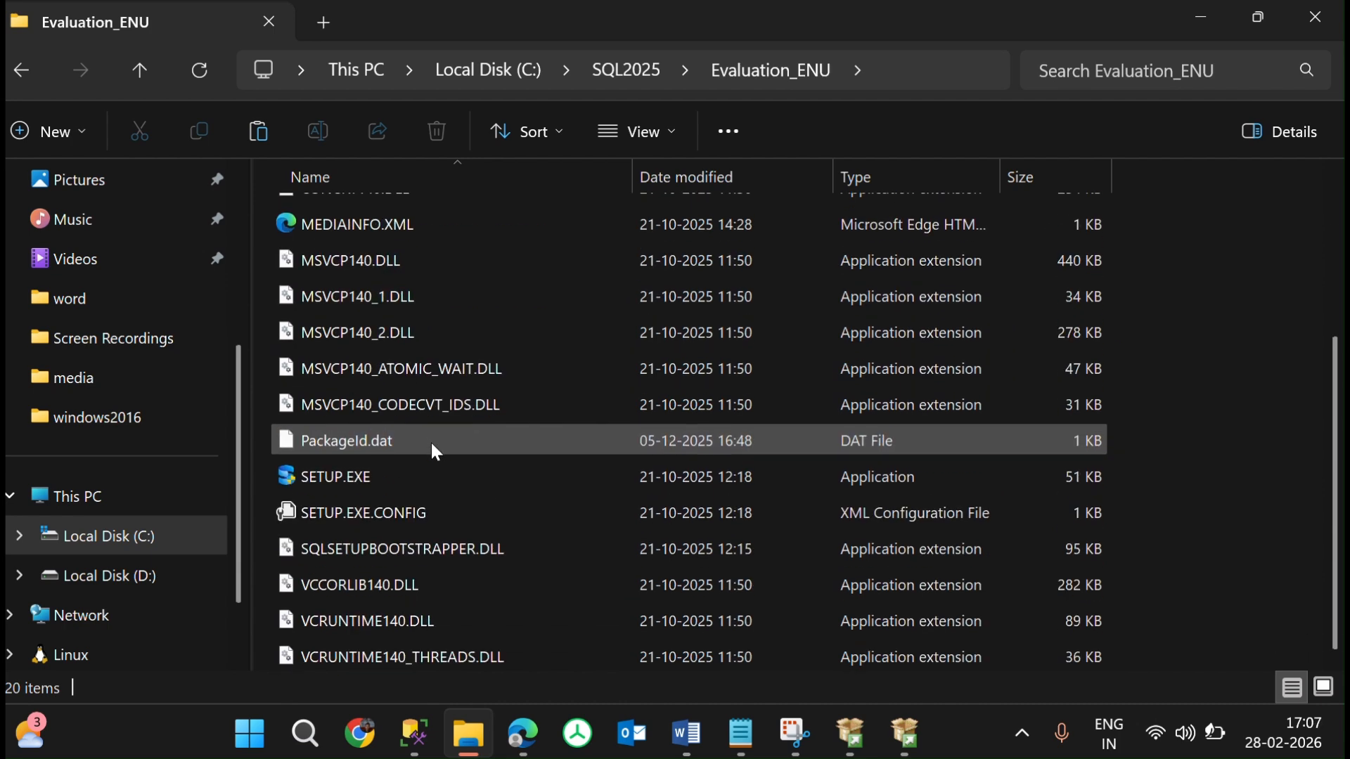
left_click(369, 474)
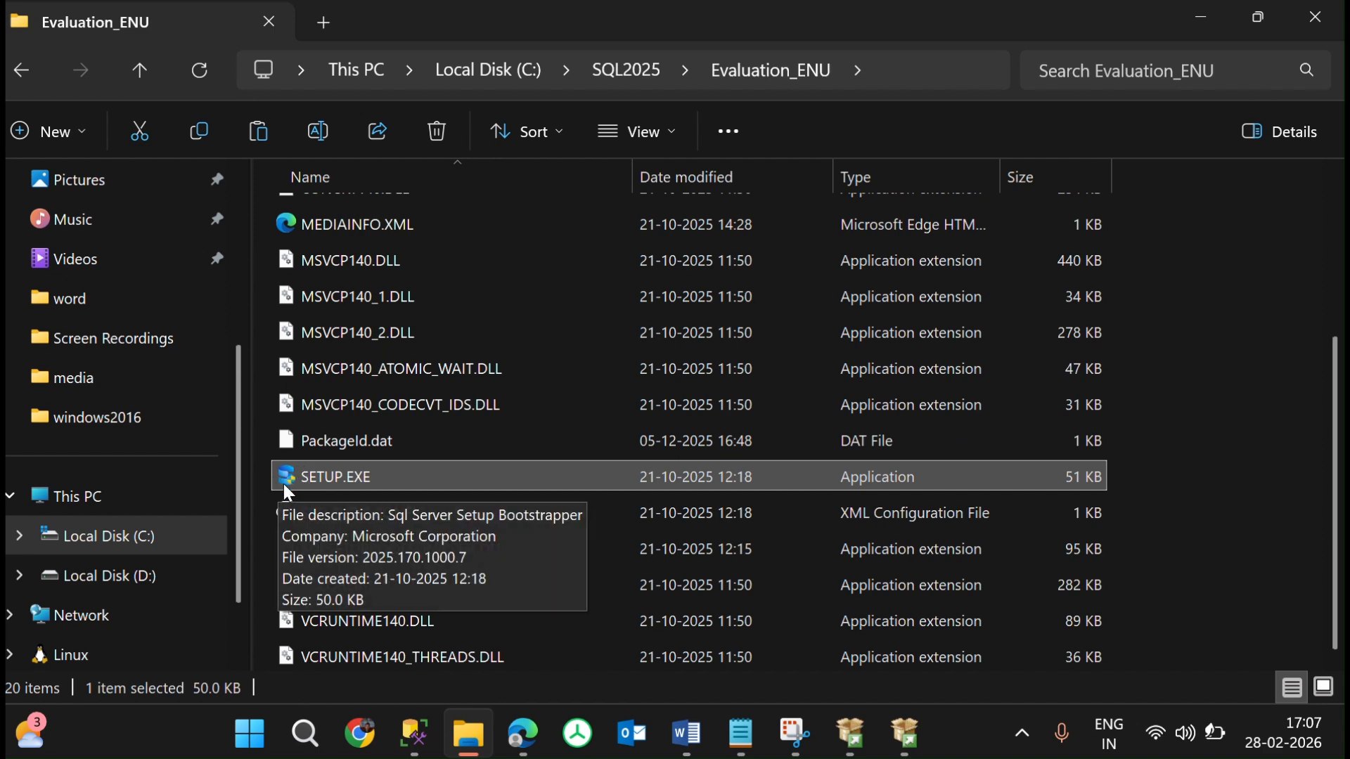
right_click(393, 475)
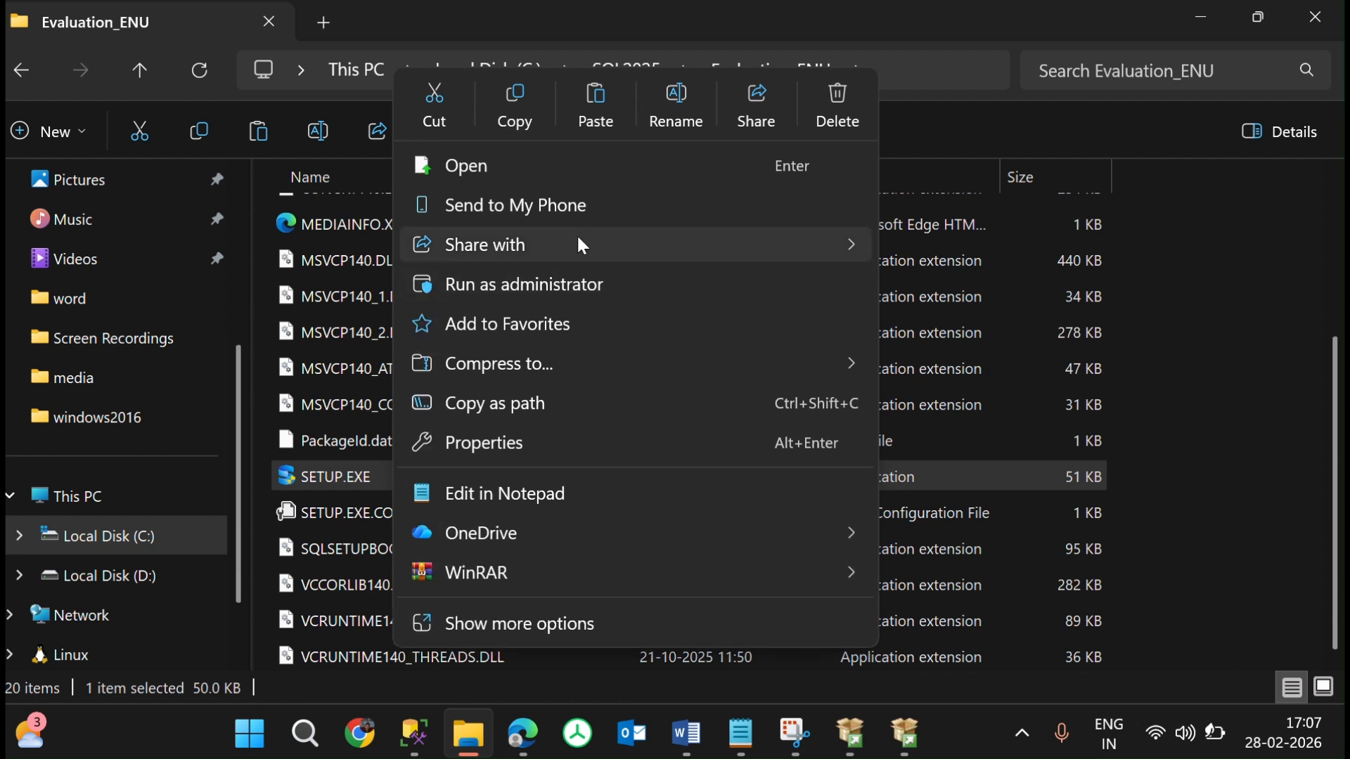
left_click(569, 280)
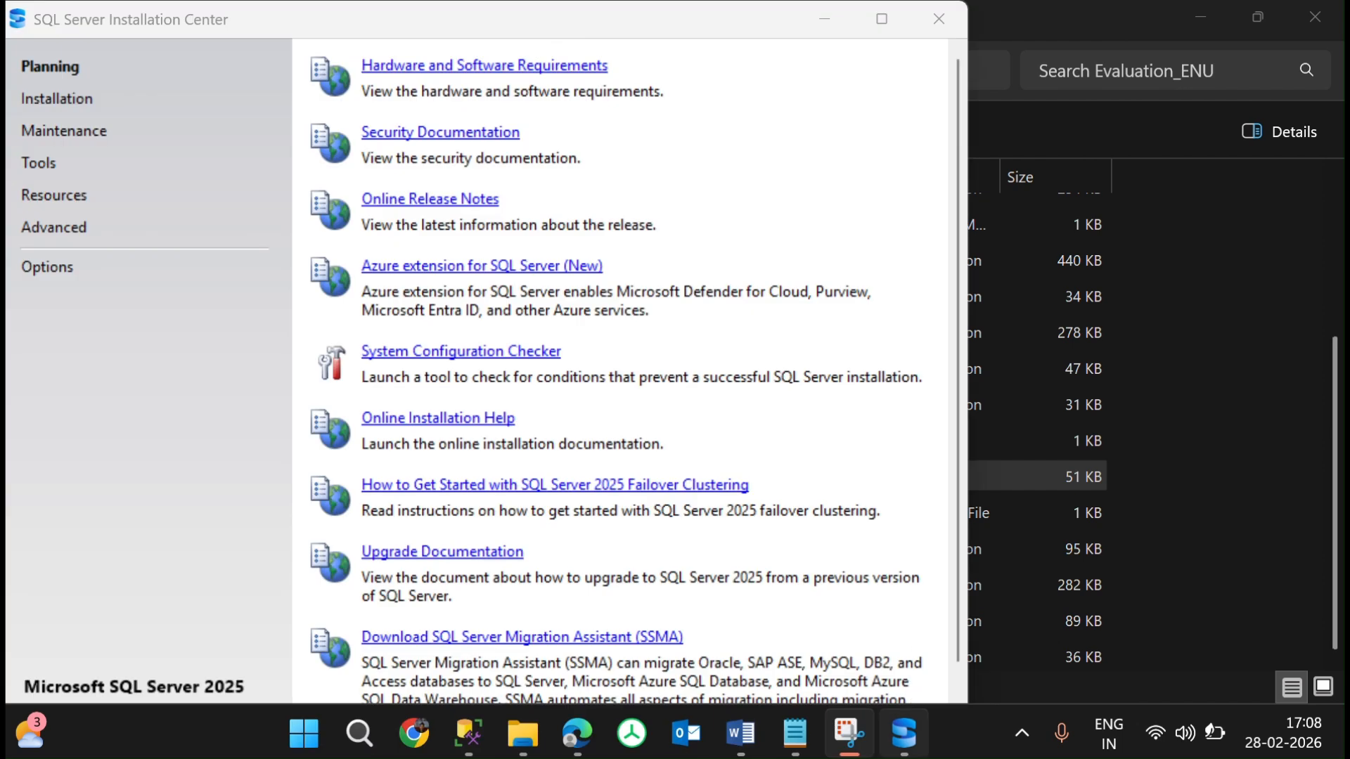
Look over the Planning and Installation options for SQL Server 2025, and start a new standalone installation
mouse_move(901, 738)
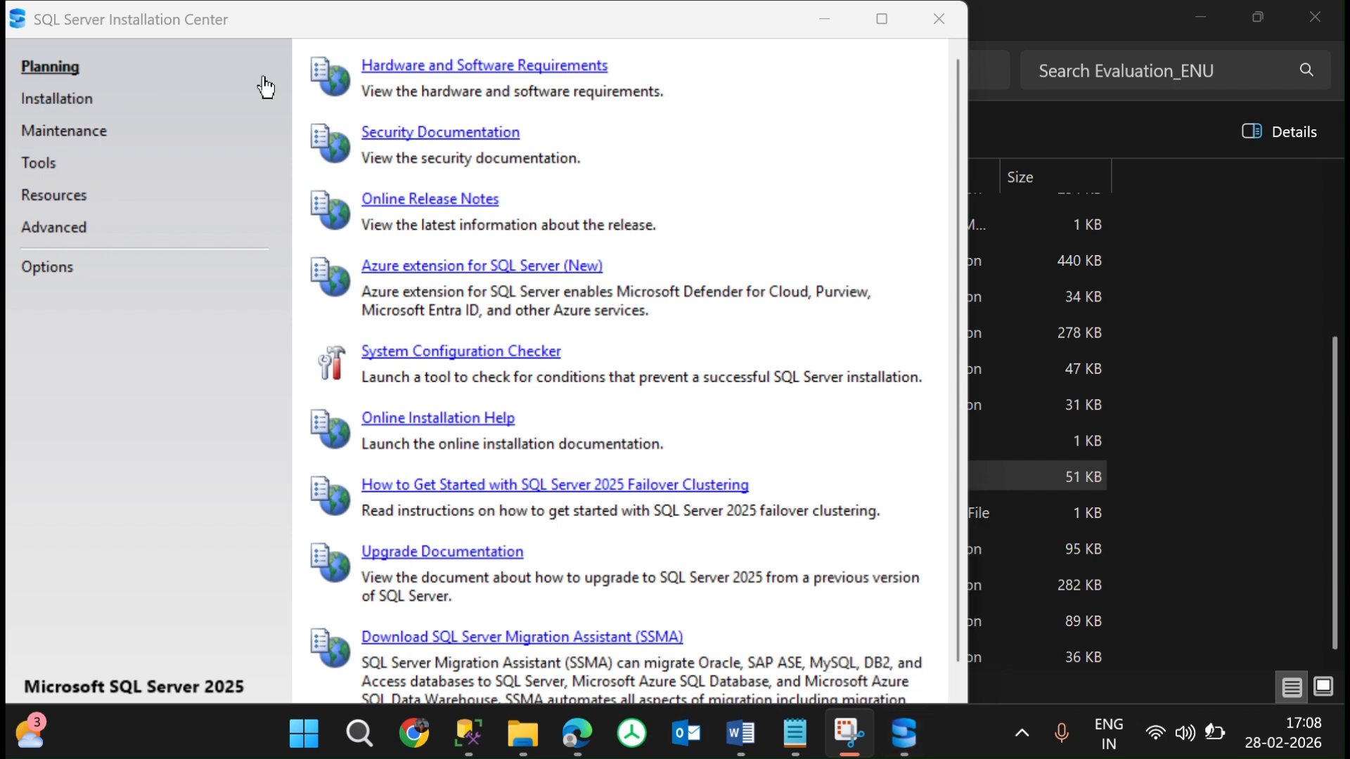
scroll(553, 277, "down", 1)
scroll(554, 278, "up", 1)
left_click(97, 105)
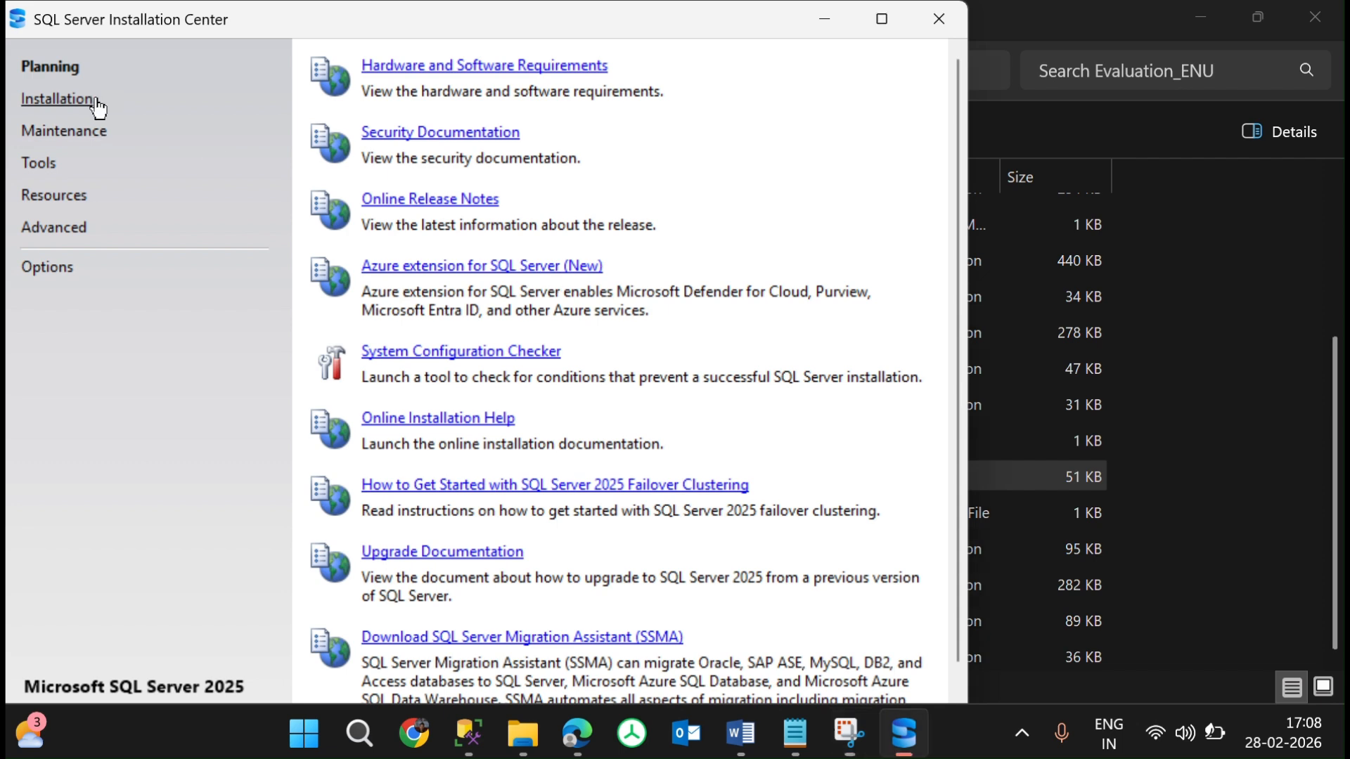
left_click(97, 105)
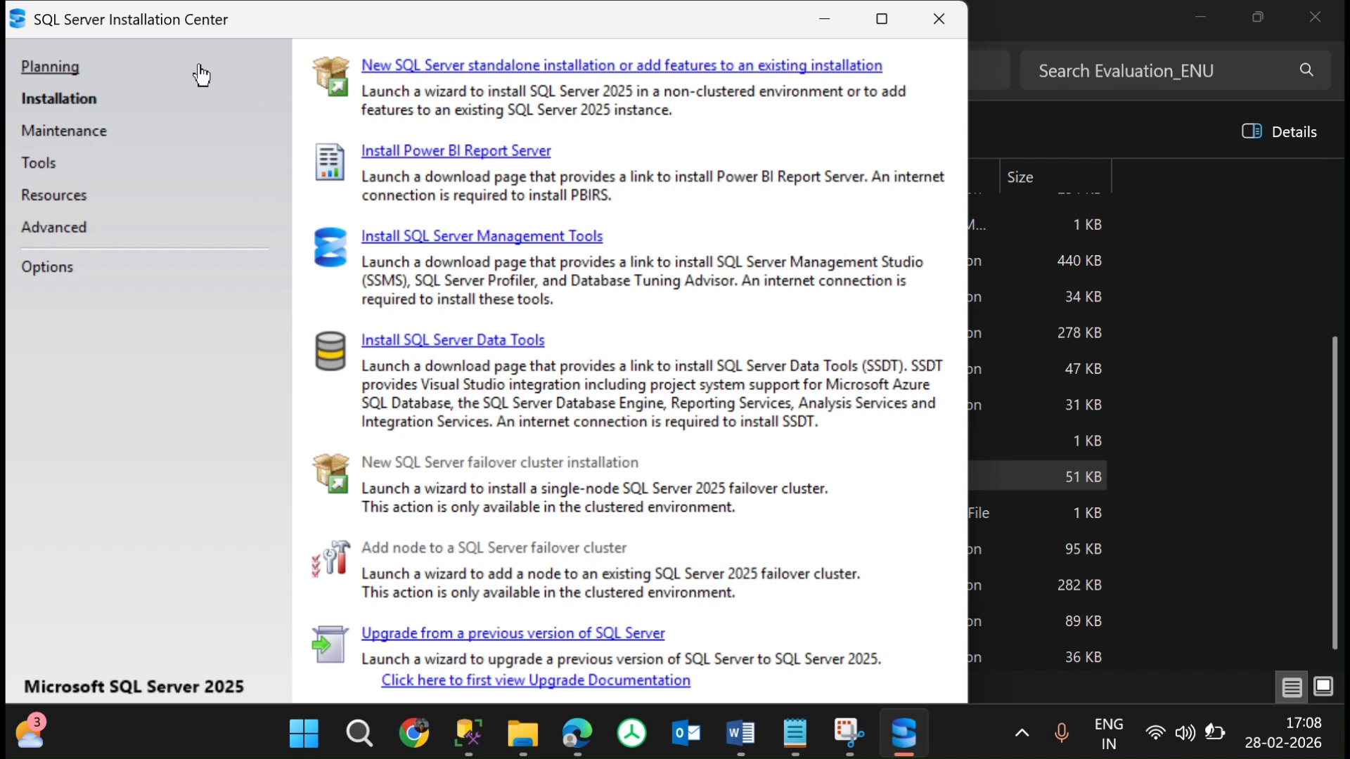
left_click(37, 70)
scroll(570, 455, "down", 3)
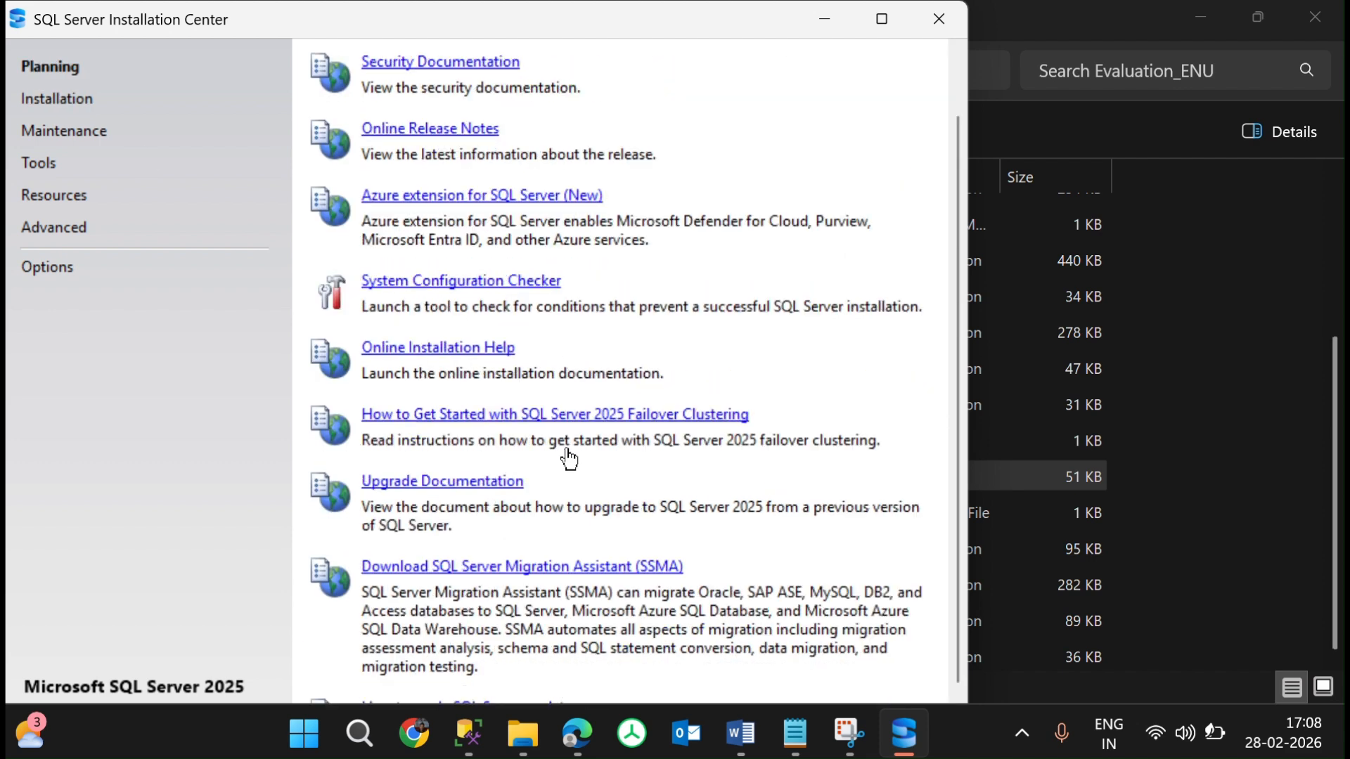
scroll(566, 449, "up", 3)
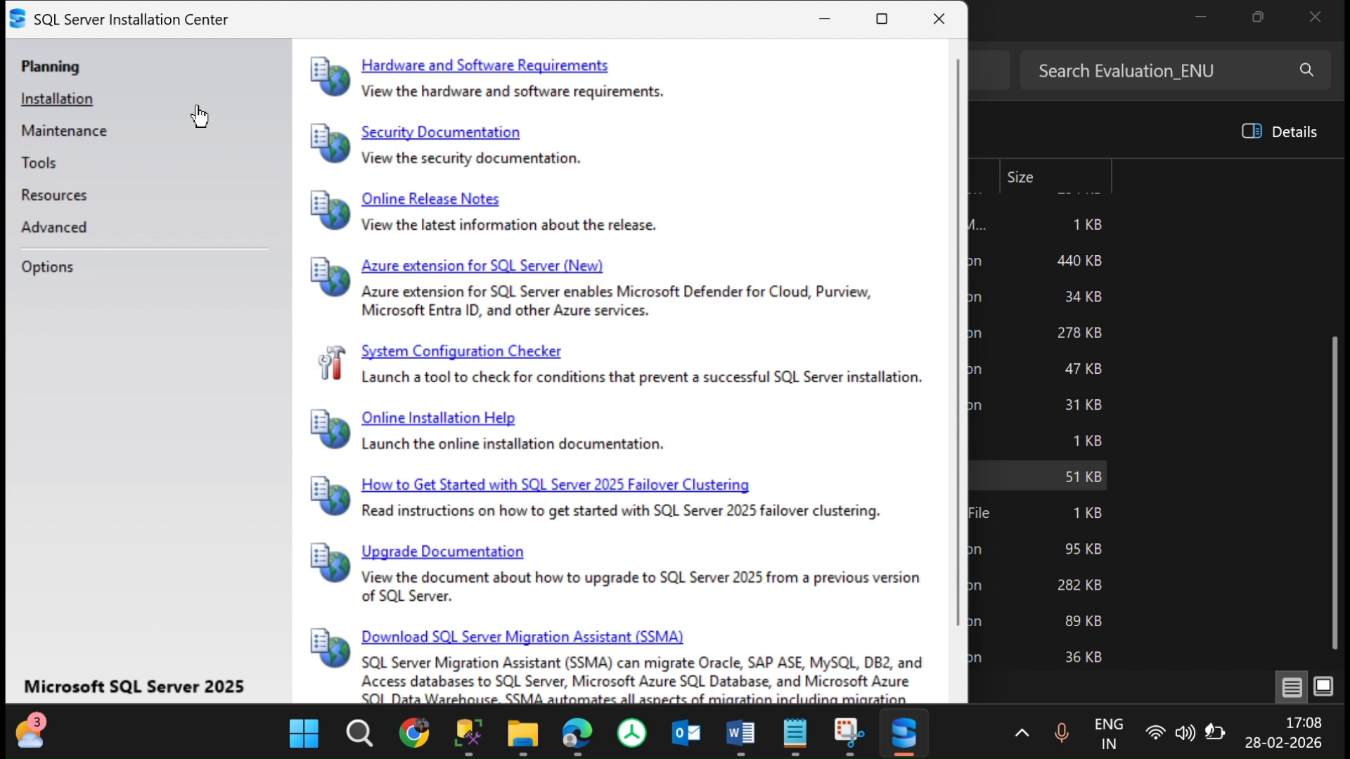
left_click(77, 104)
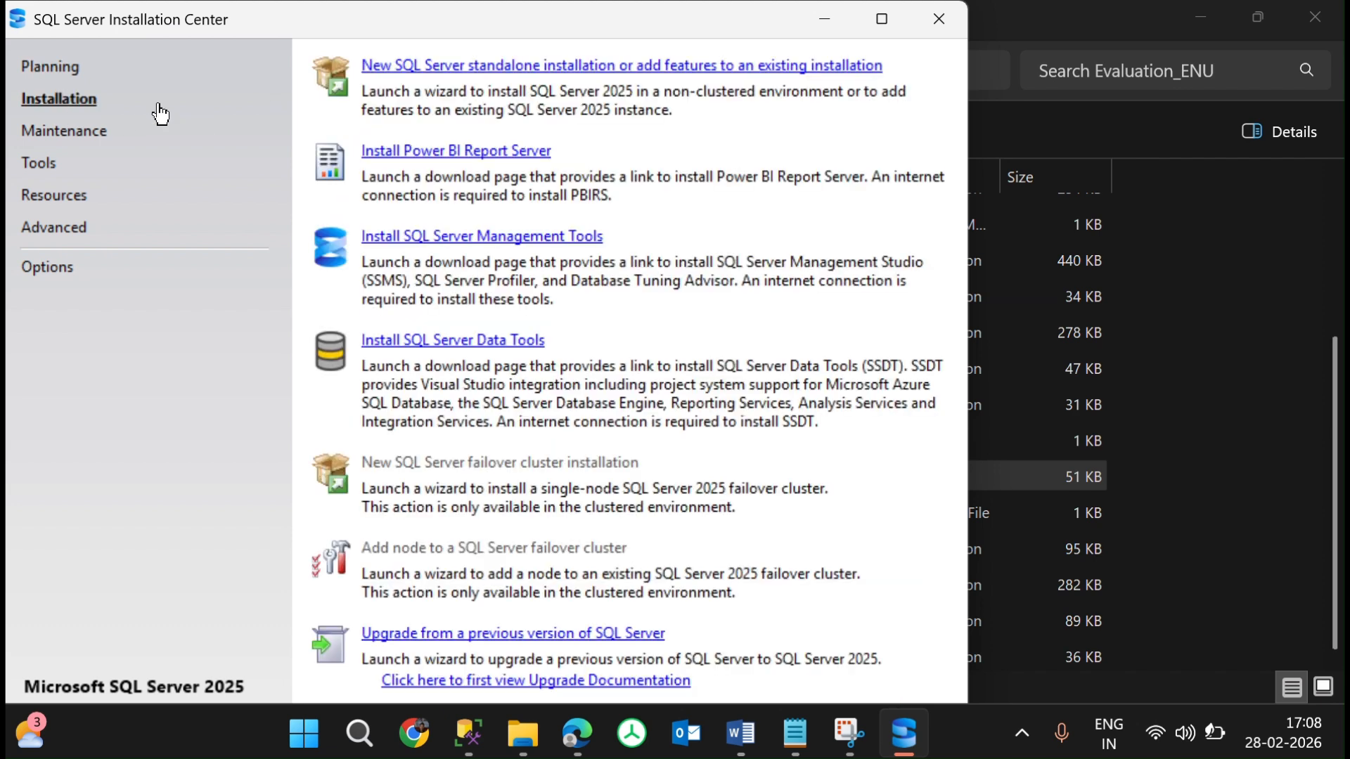
left_click(425, 65)
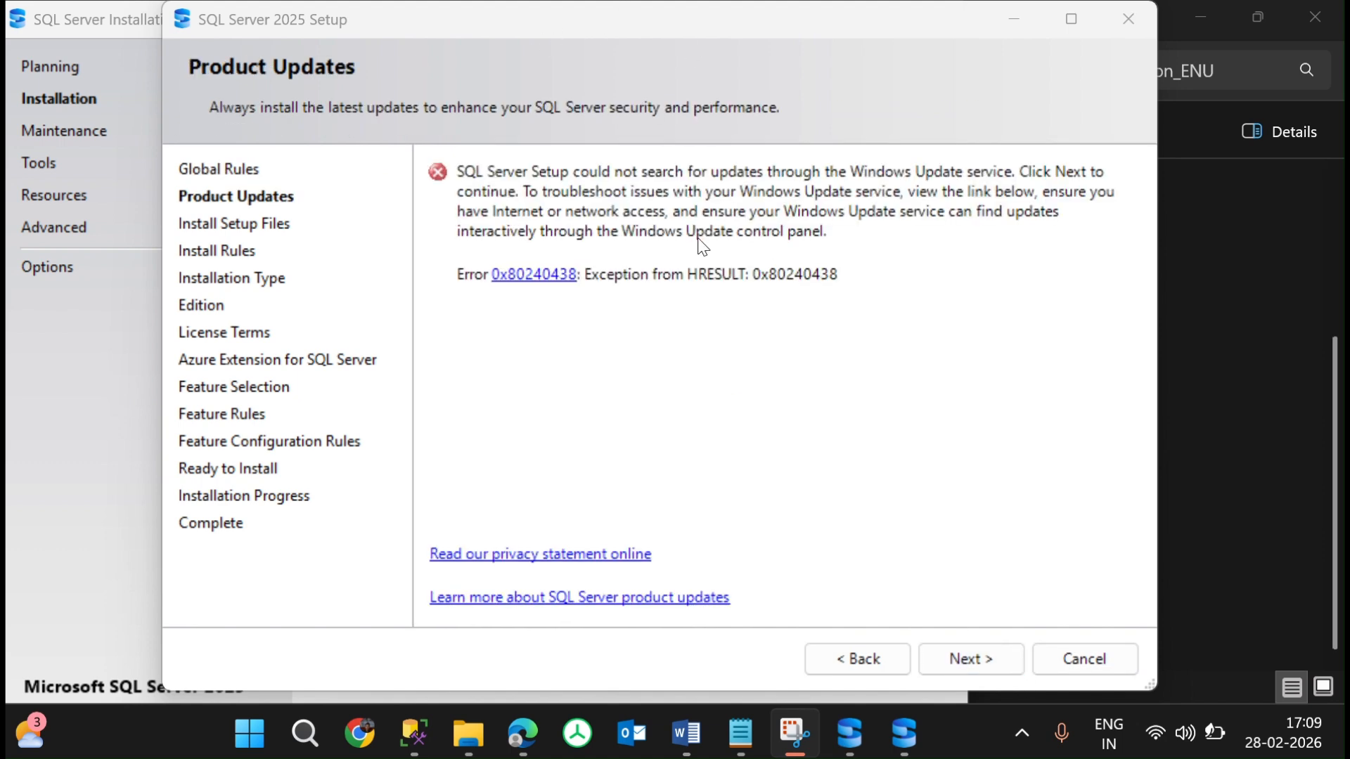
Proceed through the product updates and install rules with a new SQL Server 2025 installation, using the free Evaluation edition
left_click(951, 645)
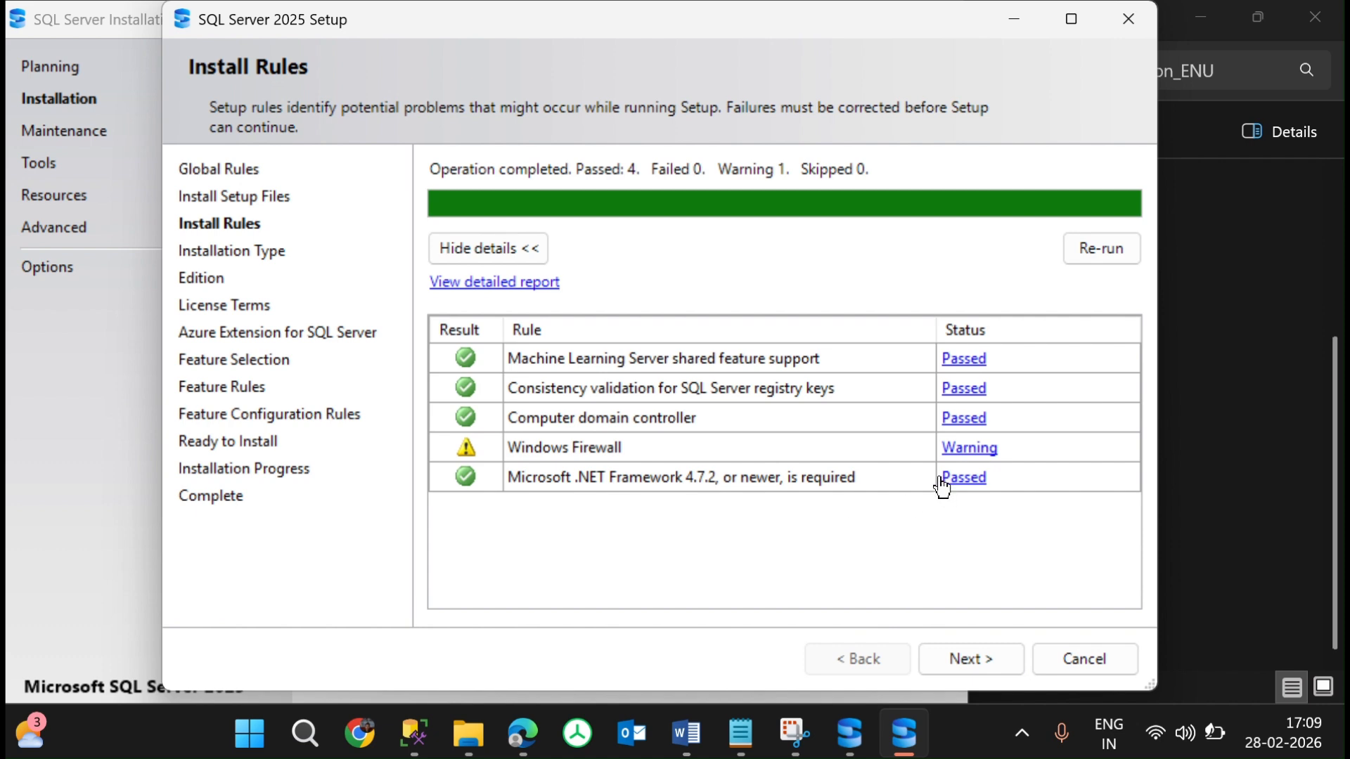
left_click(974, 658)
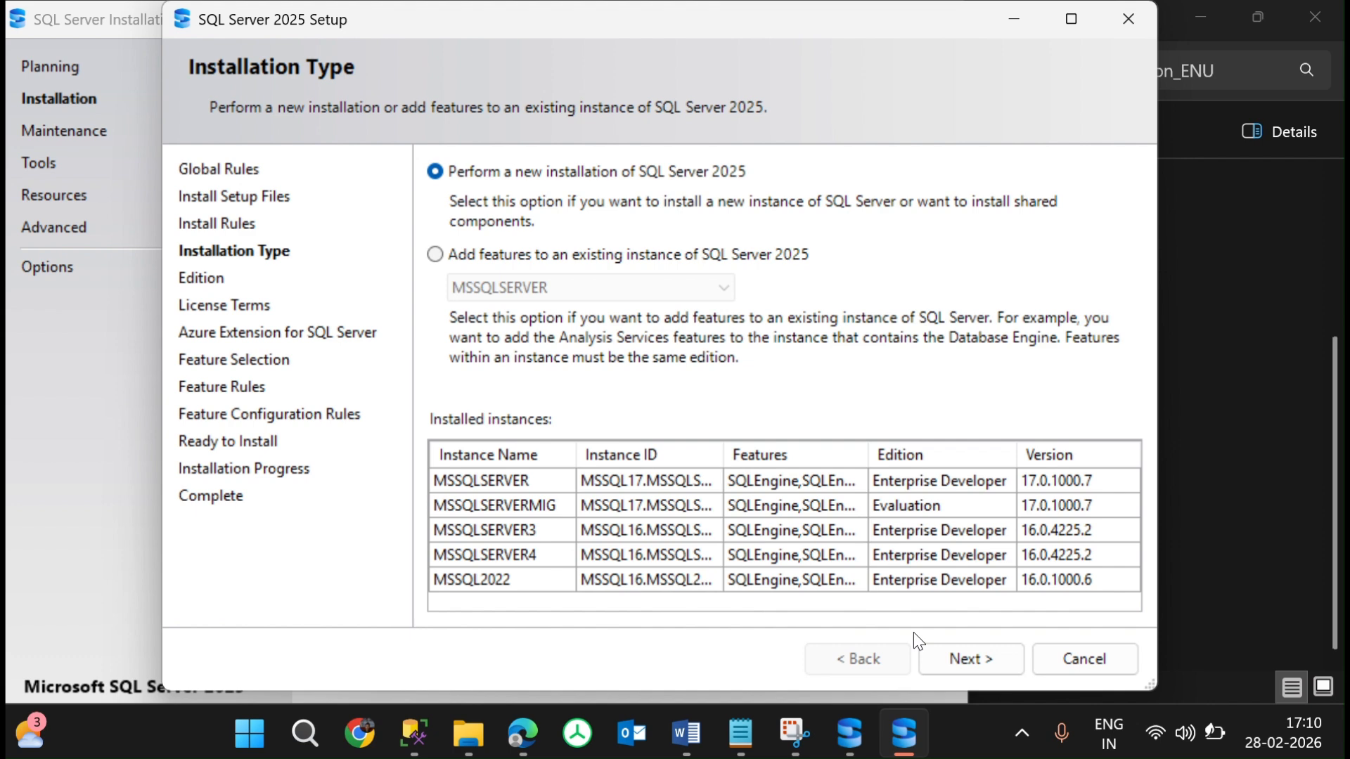
left_click(979, 661)
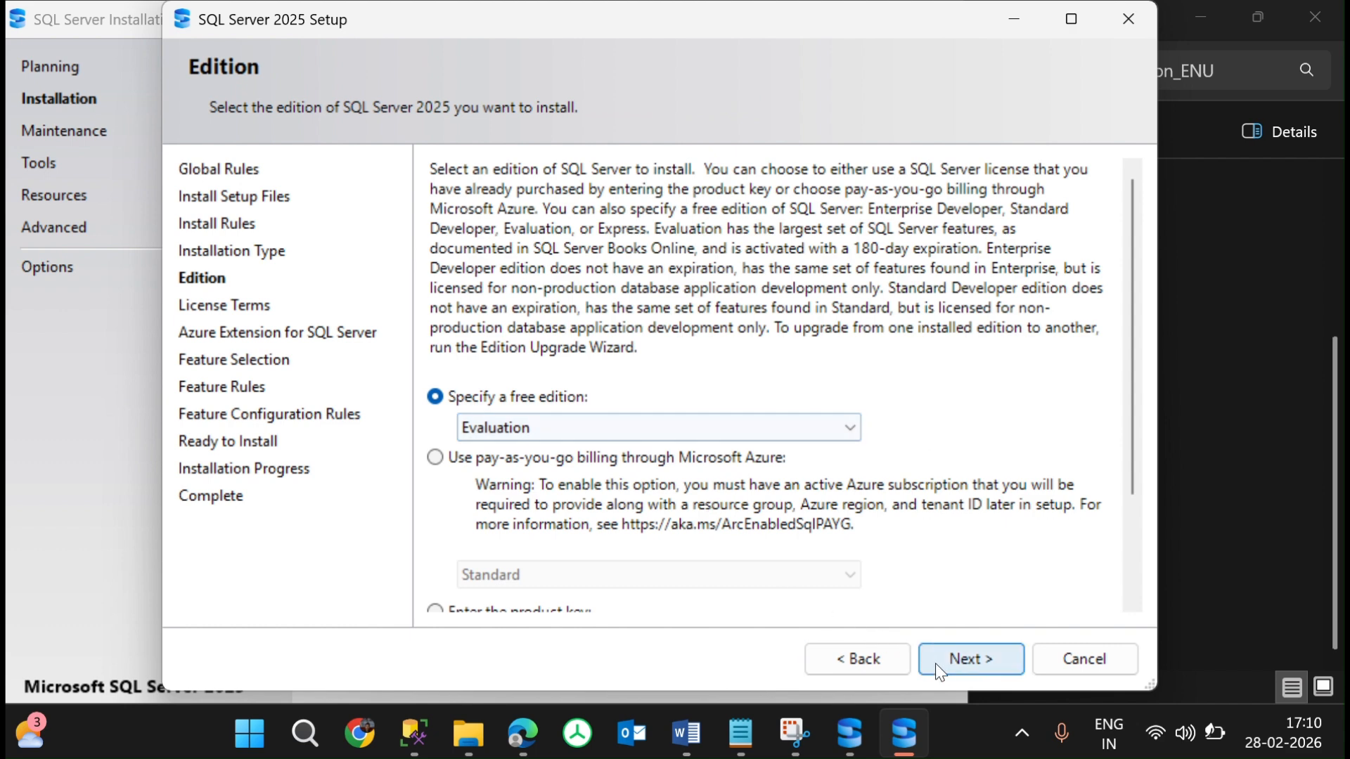
scroll(669, 509, "down", 2)
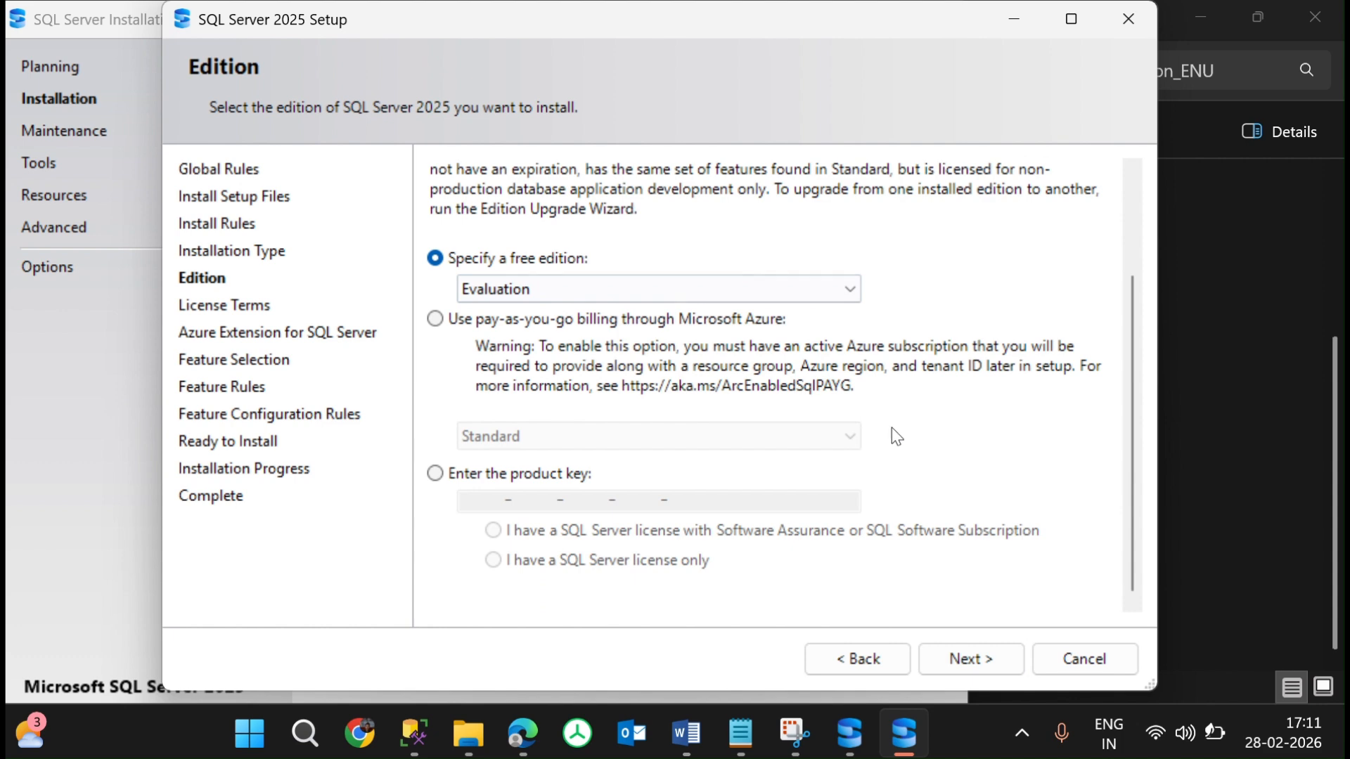
left_click(970, 658)
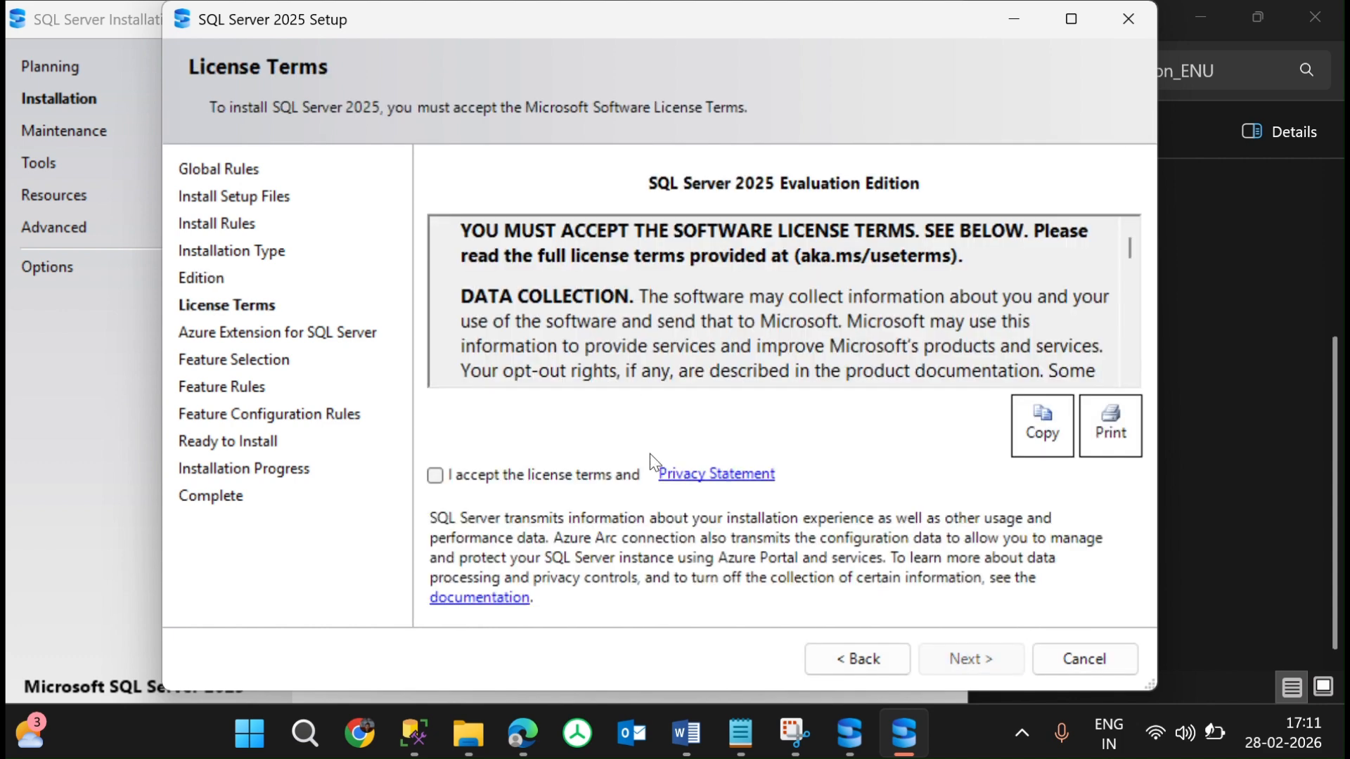
Accept the license terms and exclude the Azure Extension for SQL Server from the installation
left_click(435, 475)
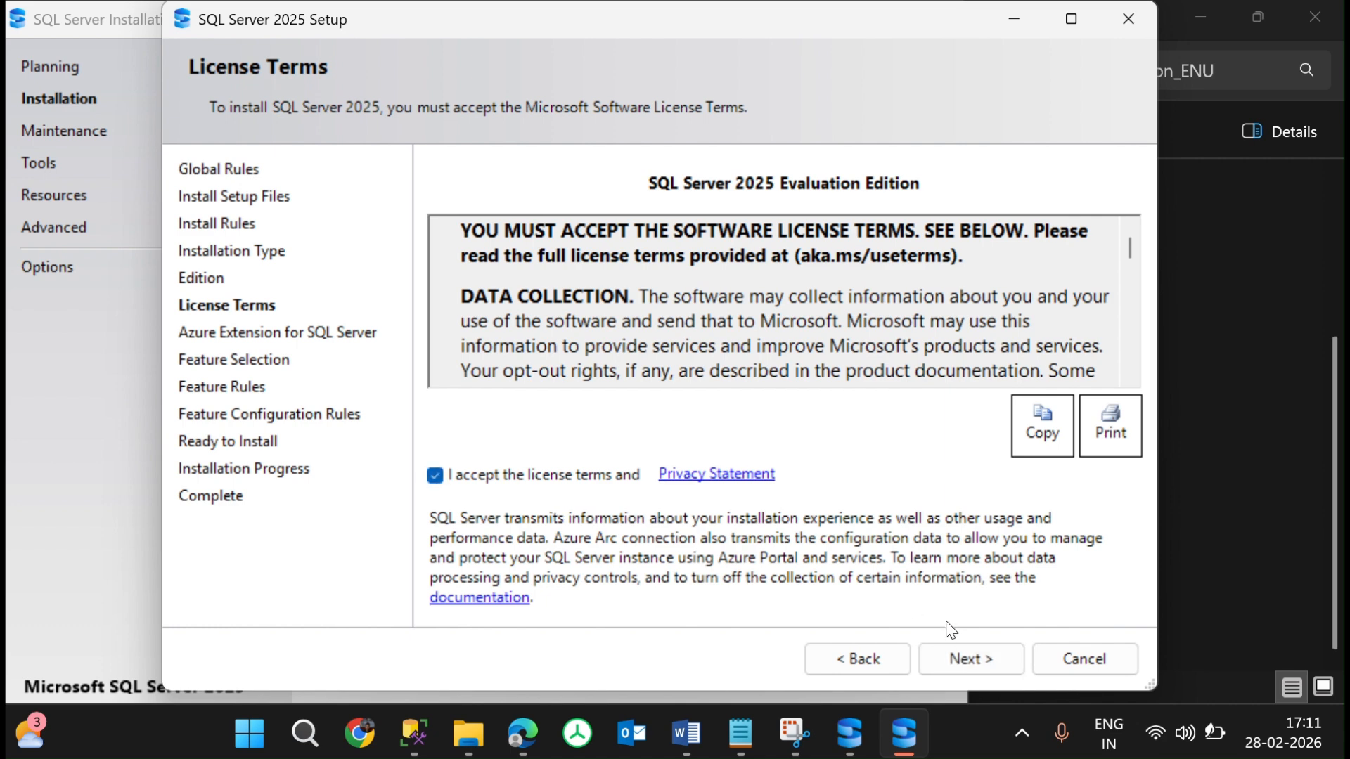
left_click(963, 658)
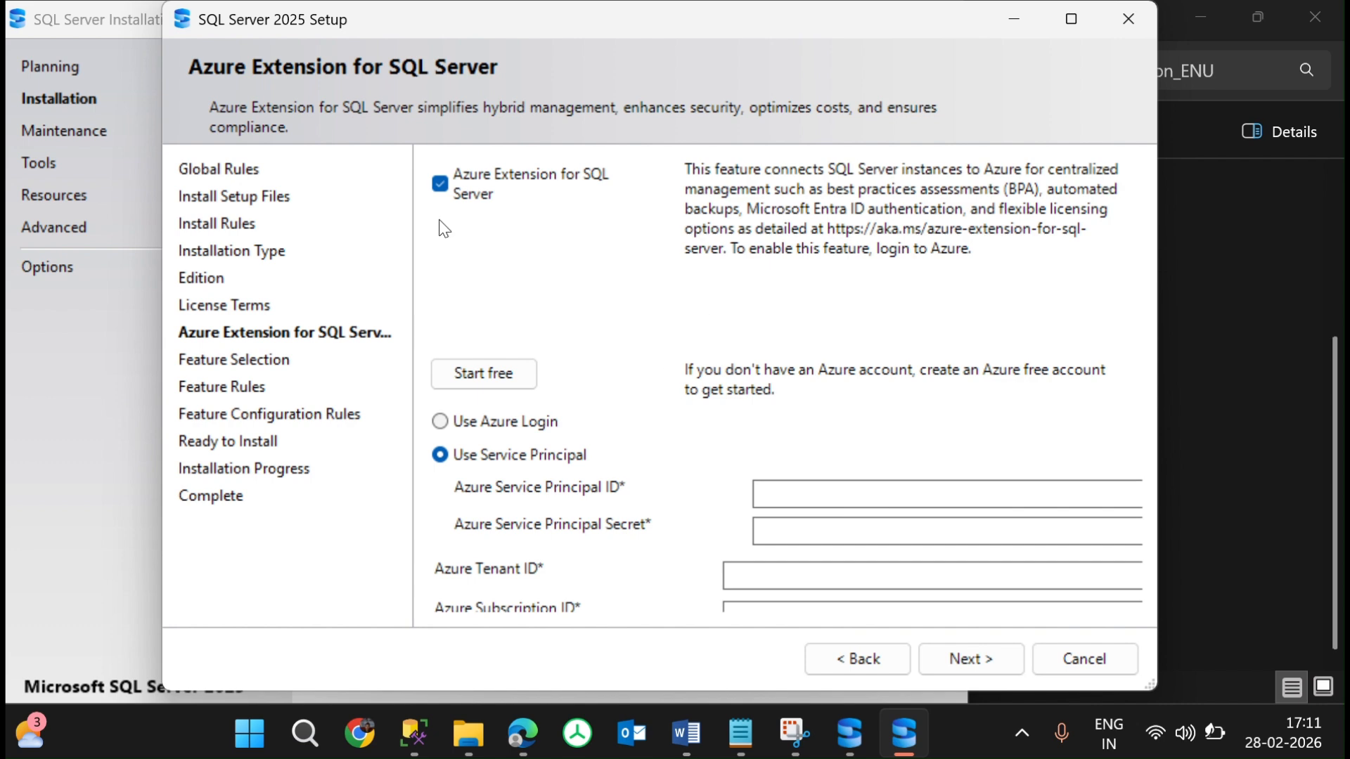
left_click(440, 183)
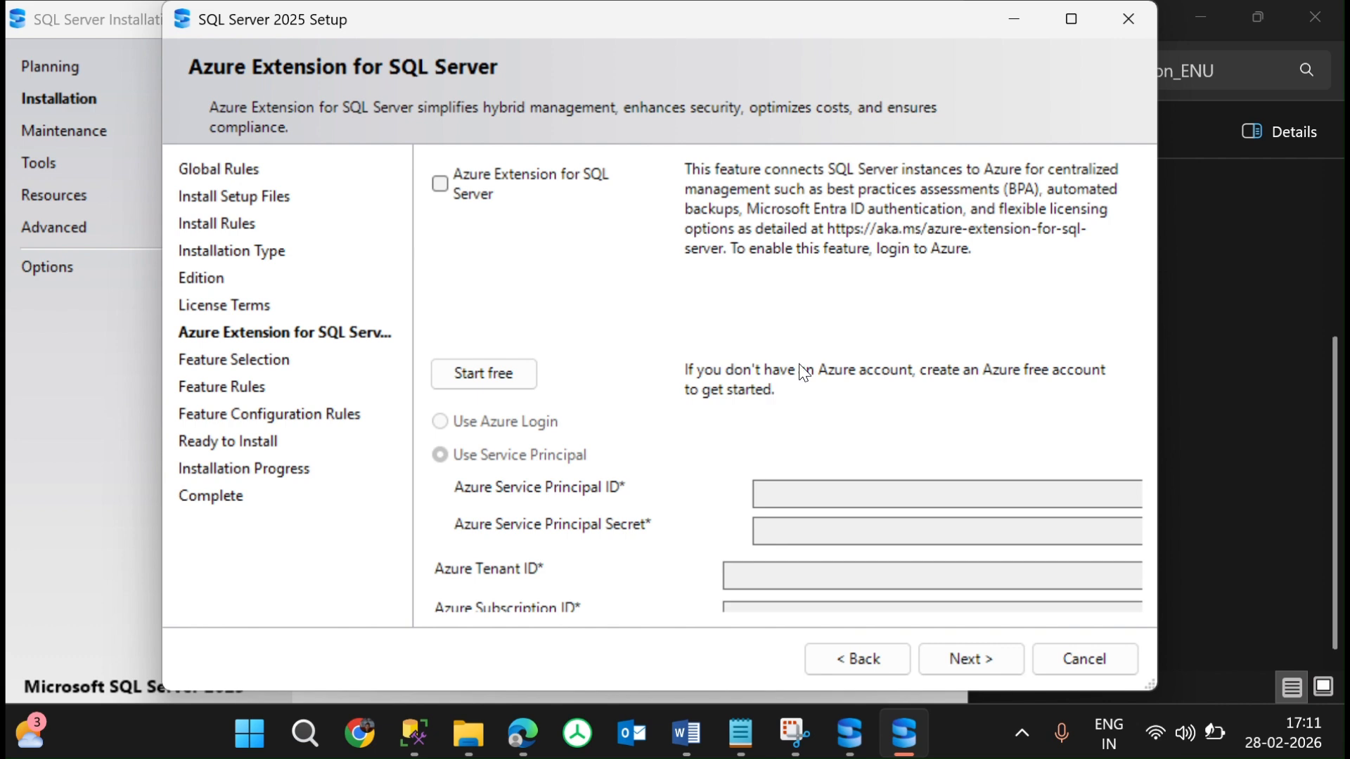
left_click(967, 657)
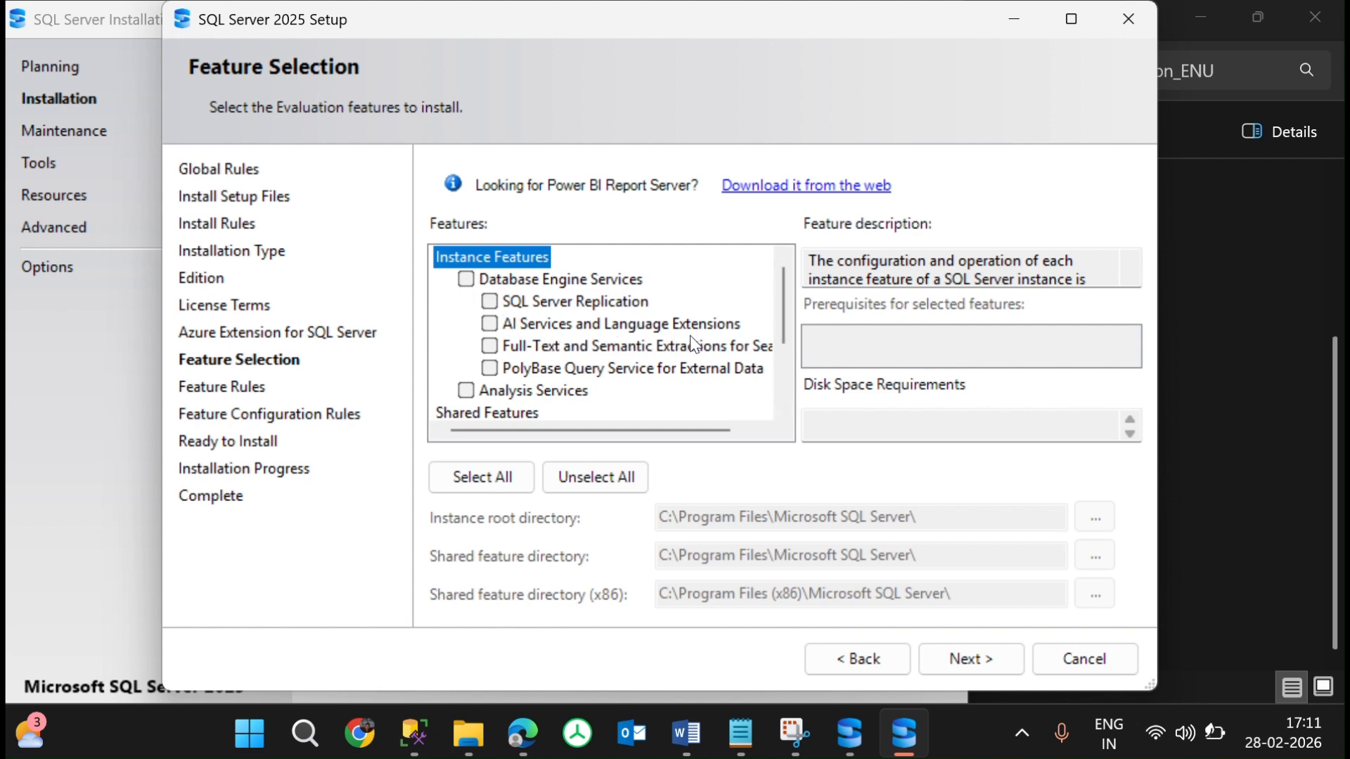
Review the available features and select Database Engine Services and SQL Server Replication for installation
scroll(638, 348, "down", 1)
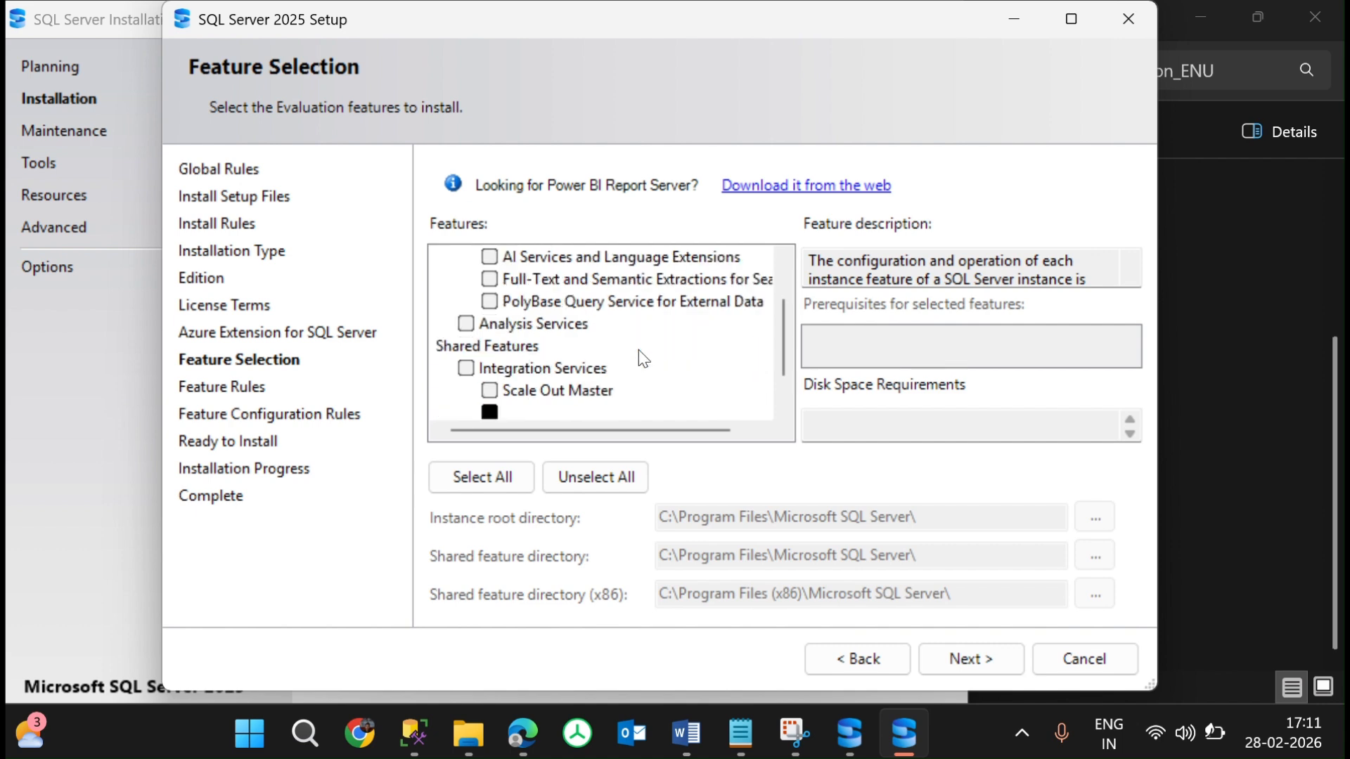
scroll(785, 352, "down", 2)
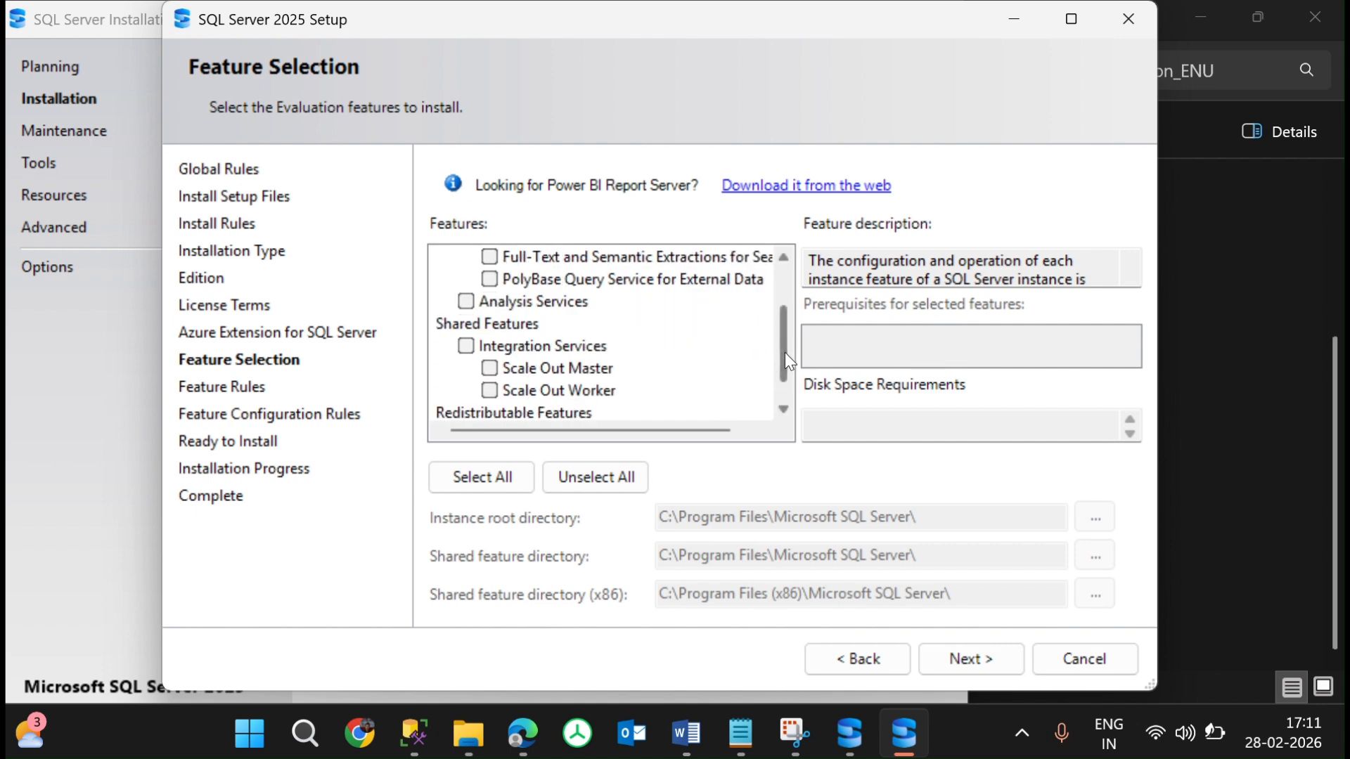
left_click_drag(787, 381, 818, 303)
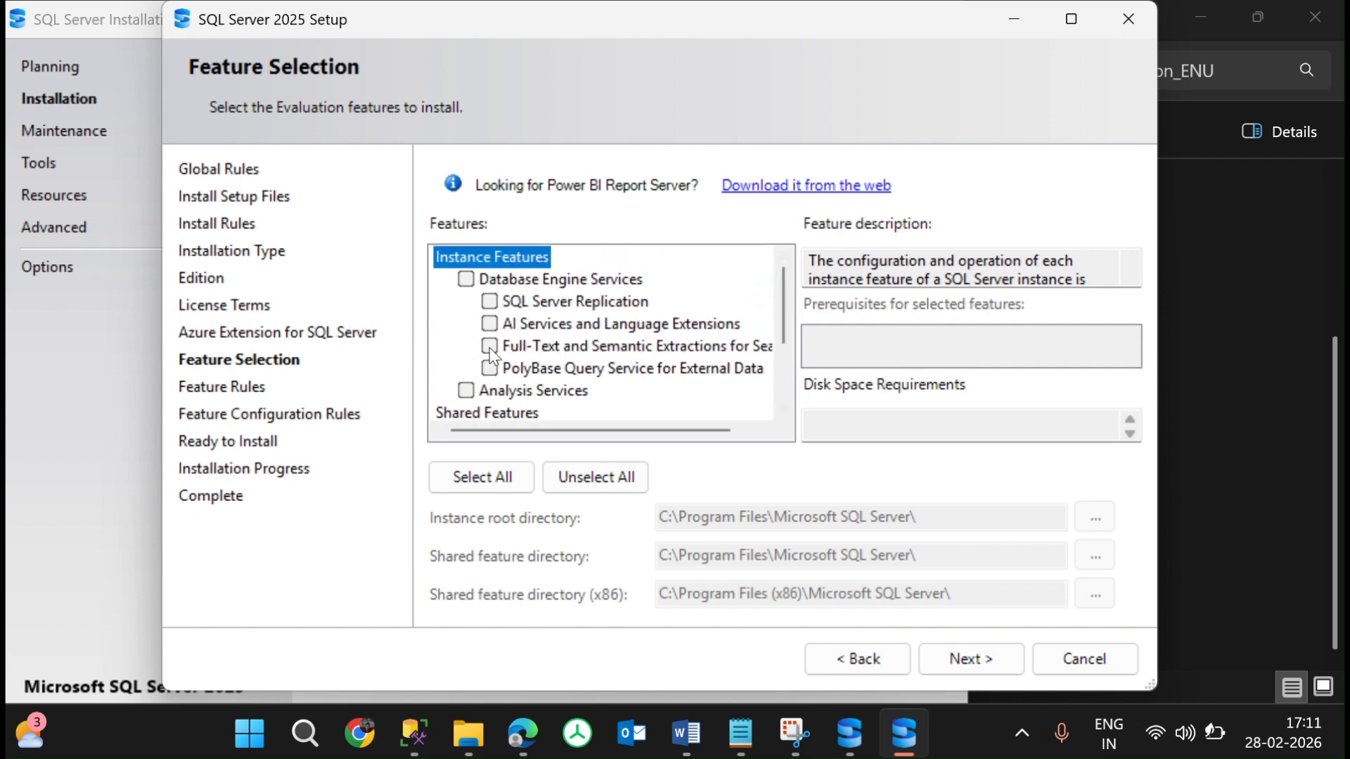
scroll(696, 422, "right", 2)
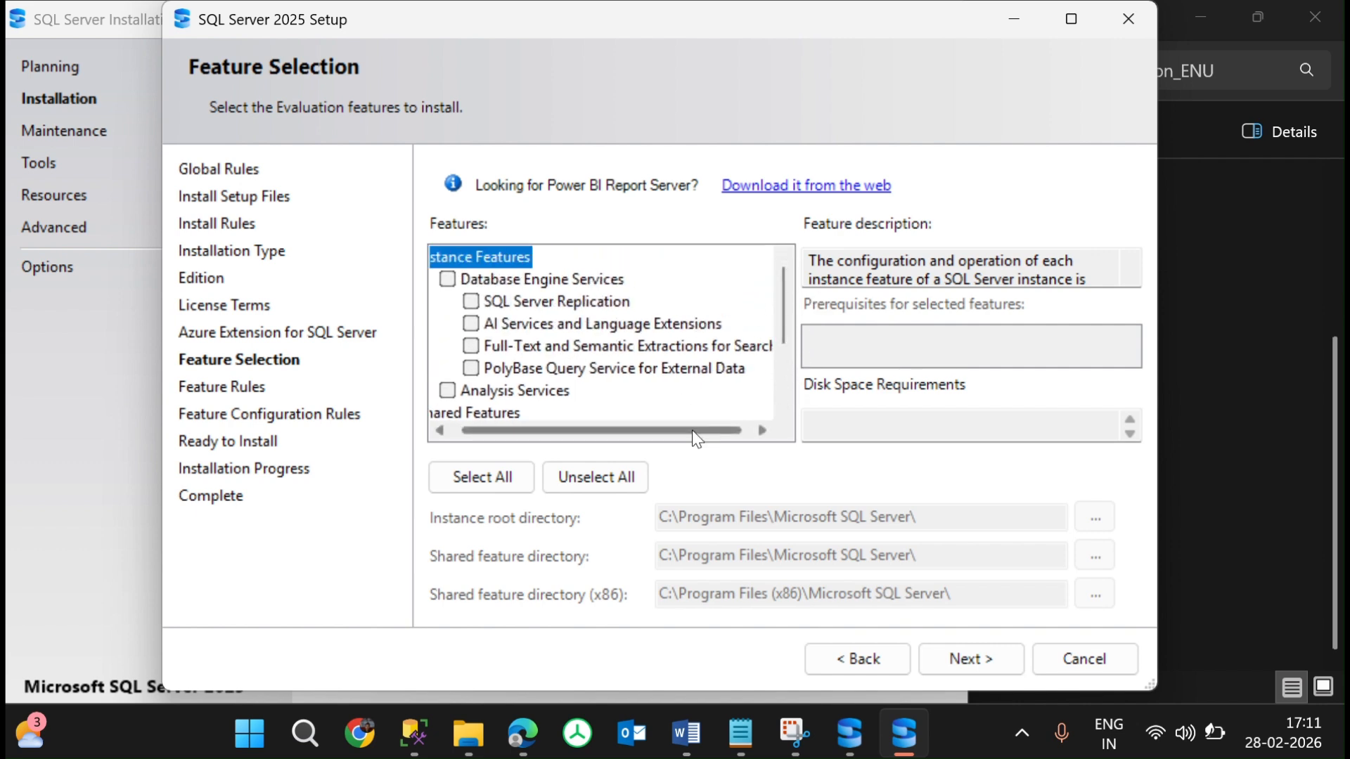
scroll(744, 440, "left", 2)
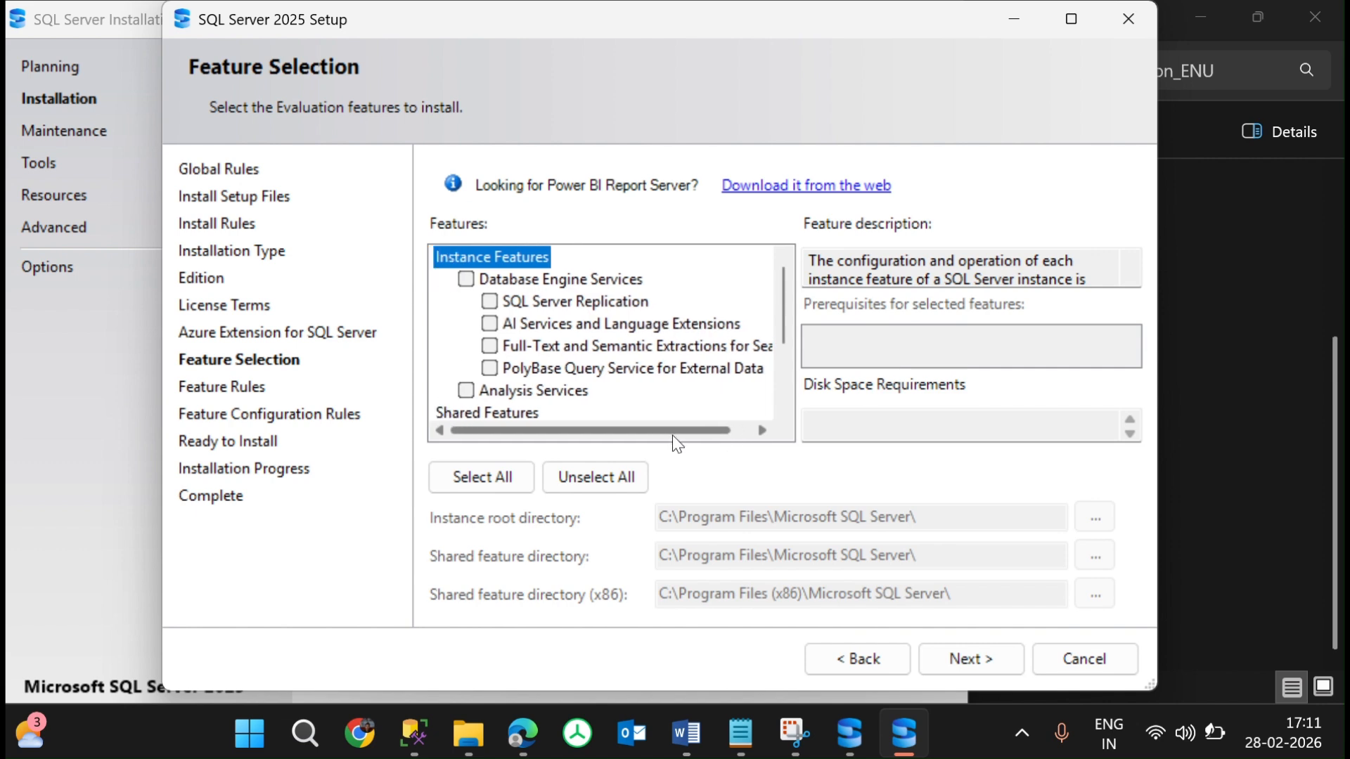
scroll(644, 436, "right", 2)
scroll(662, 427, "left", 2)
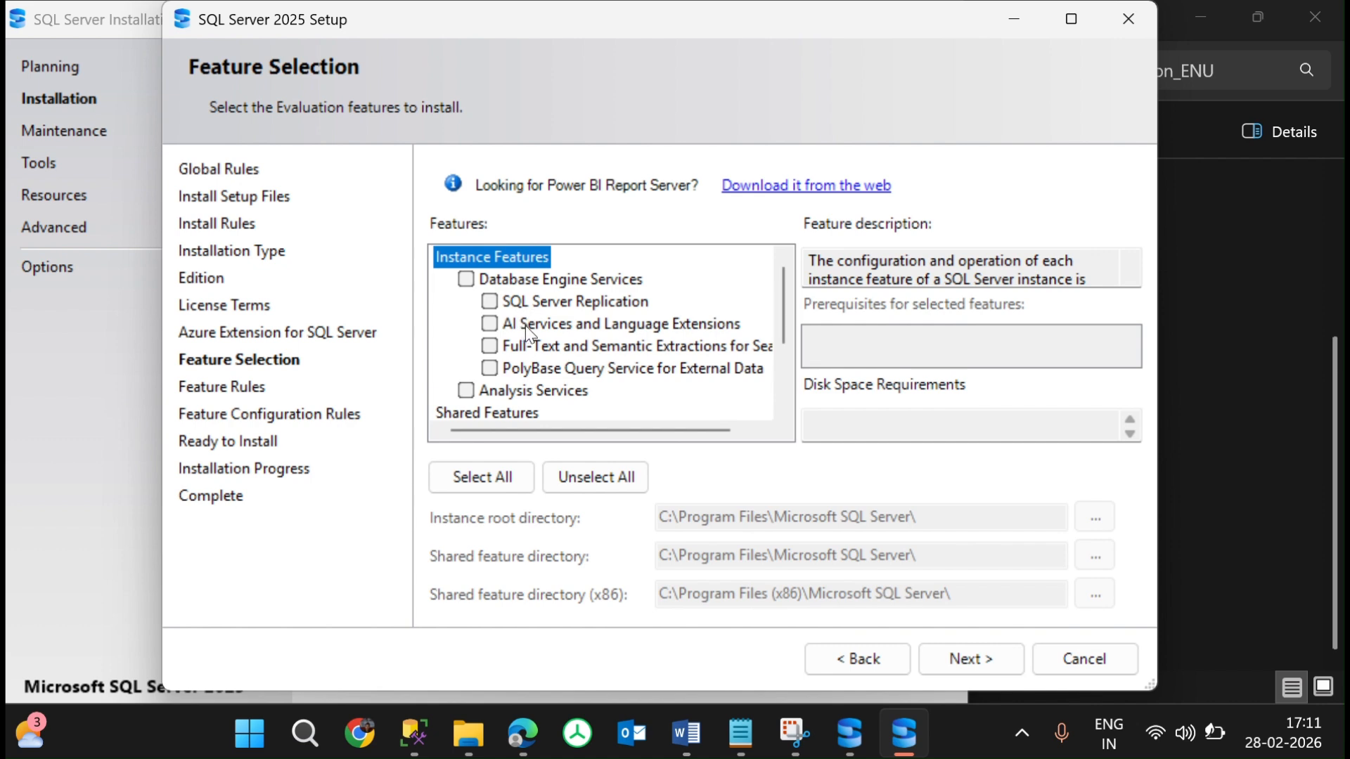
left_click(466, 280)
left_click(490, 301)
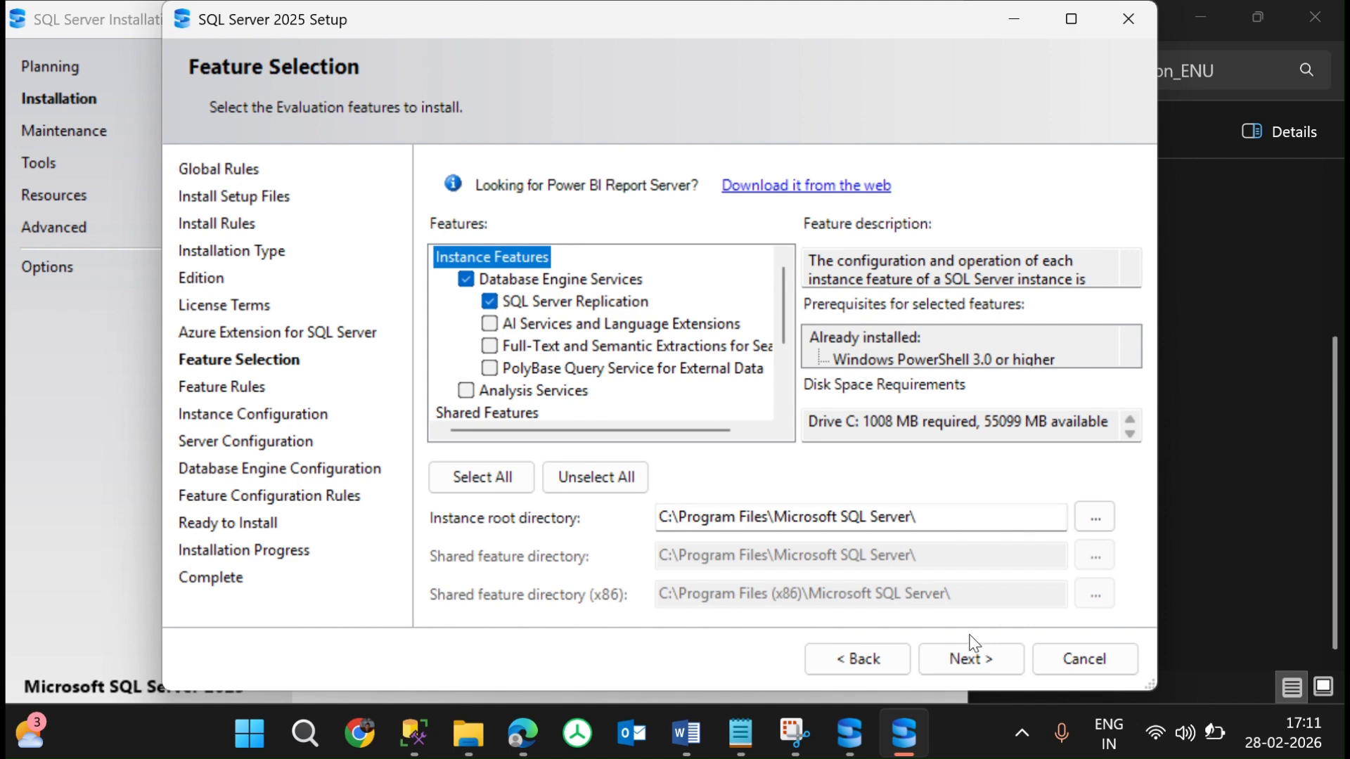
left_click(992, 667)
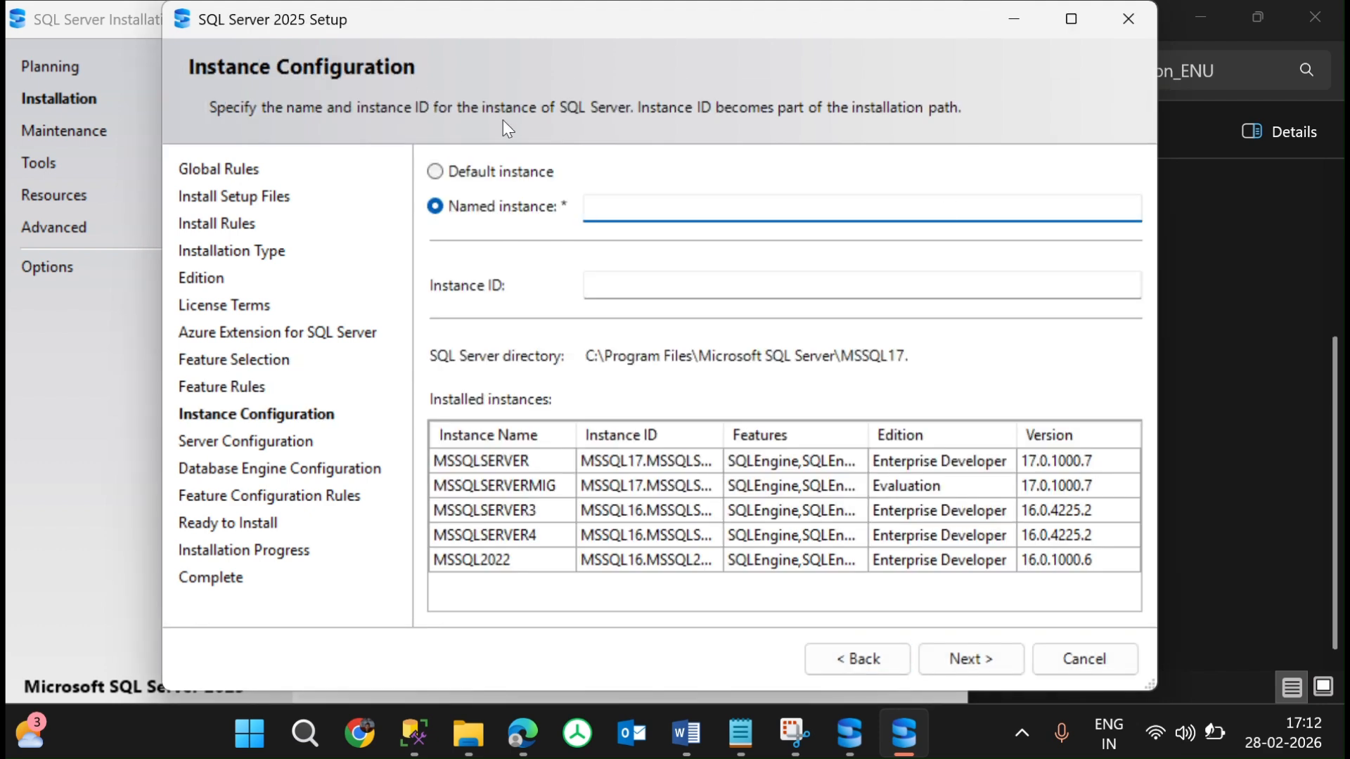
Set the named instance and its instance ID to MSSQL2025, and continue to the server configuration
type("m")
key("BackSpace")
type("MSSQL29")
key("BackSpace")
type("025")
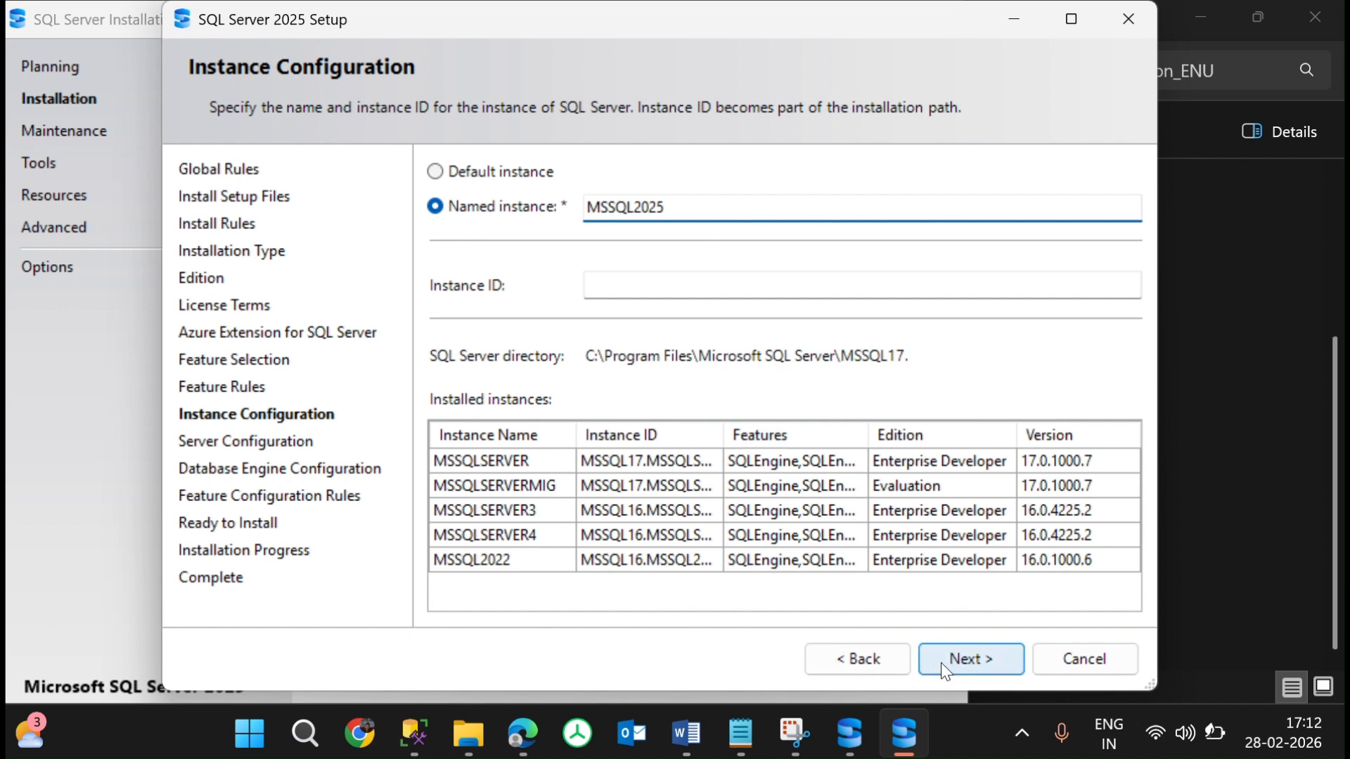
left_click(665, 288)
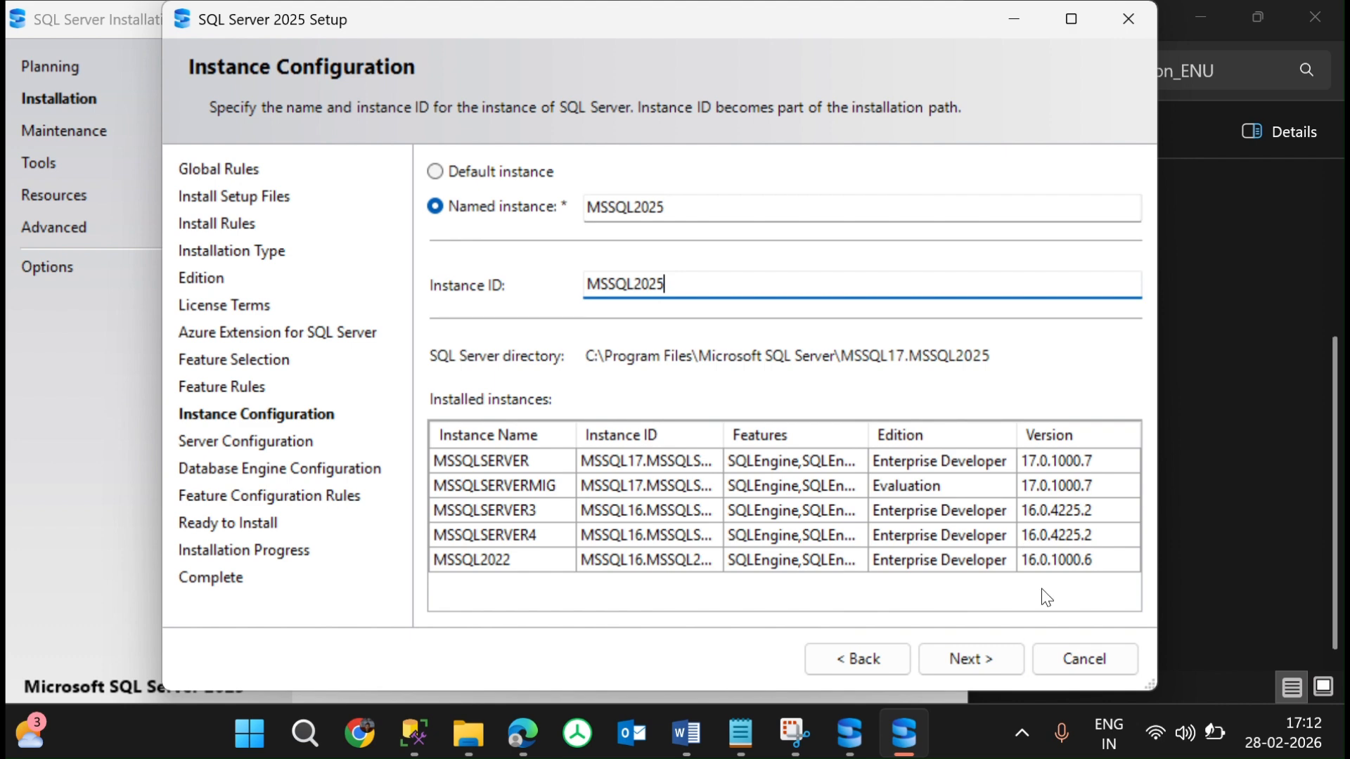
left_click(965, 654)
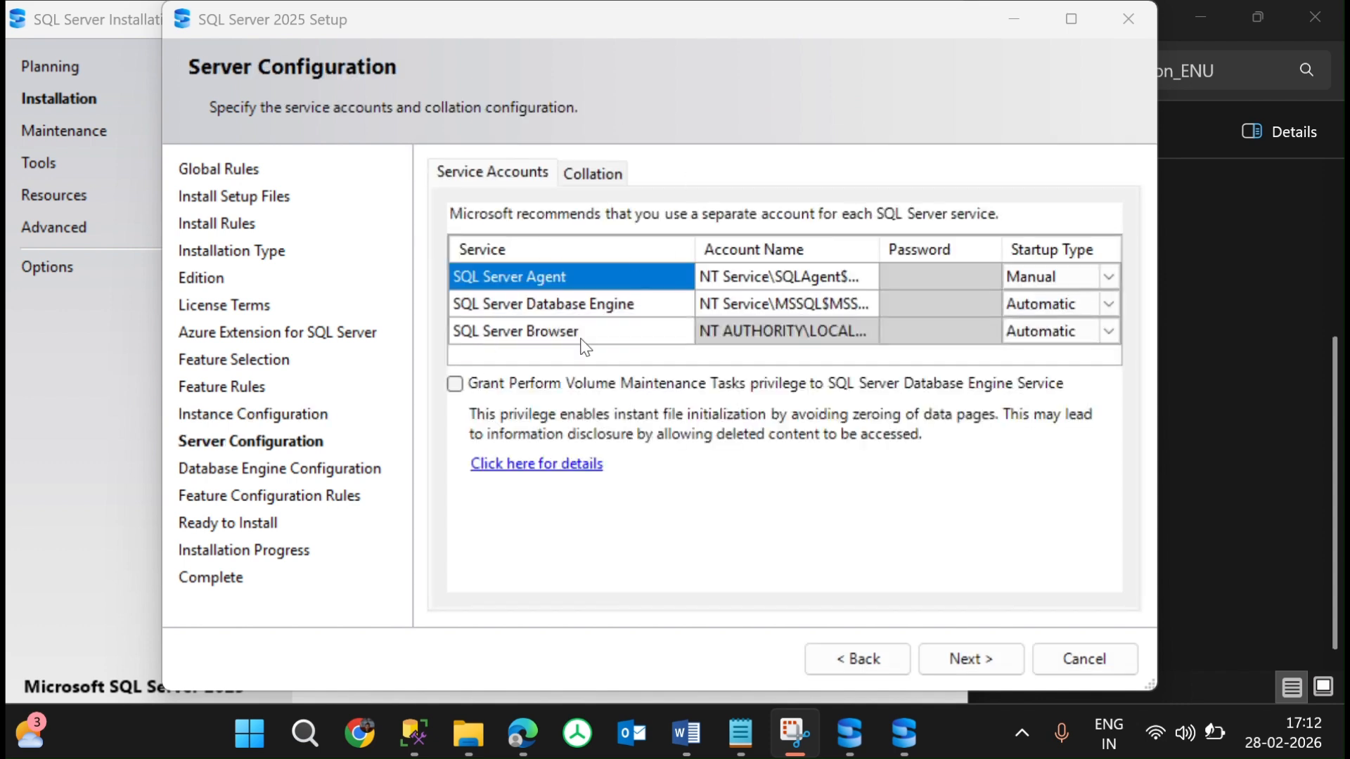
Show the full service account names and grant the Perform Volume Maintenance Tasks privilege to the Database Engine service
left_click(876, 247)
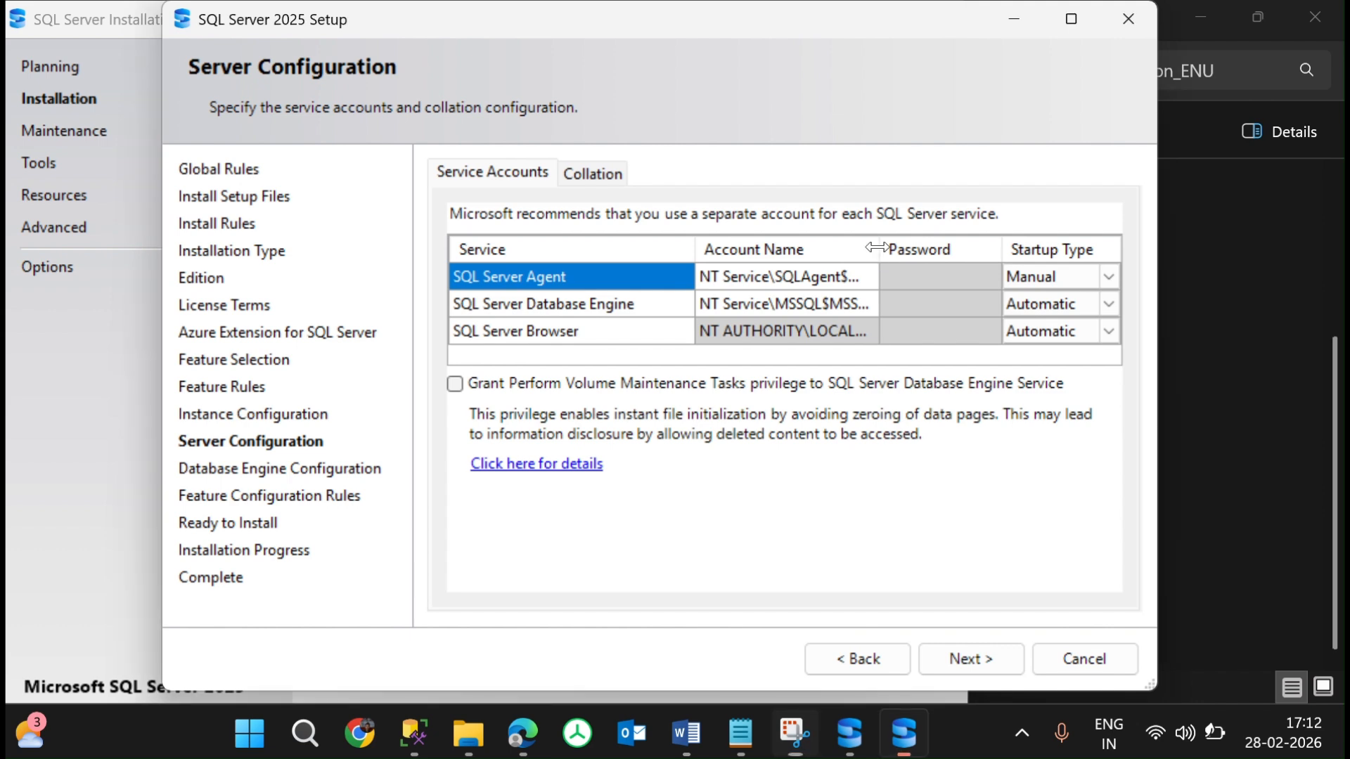
double_click(877, 247)
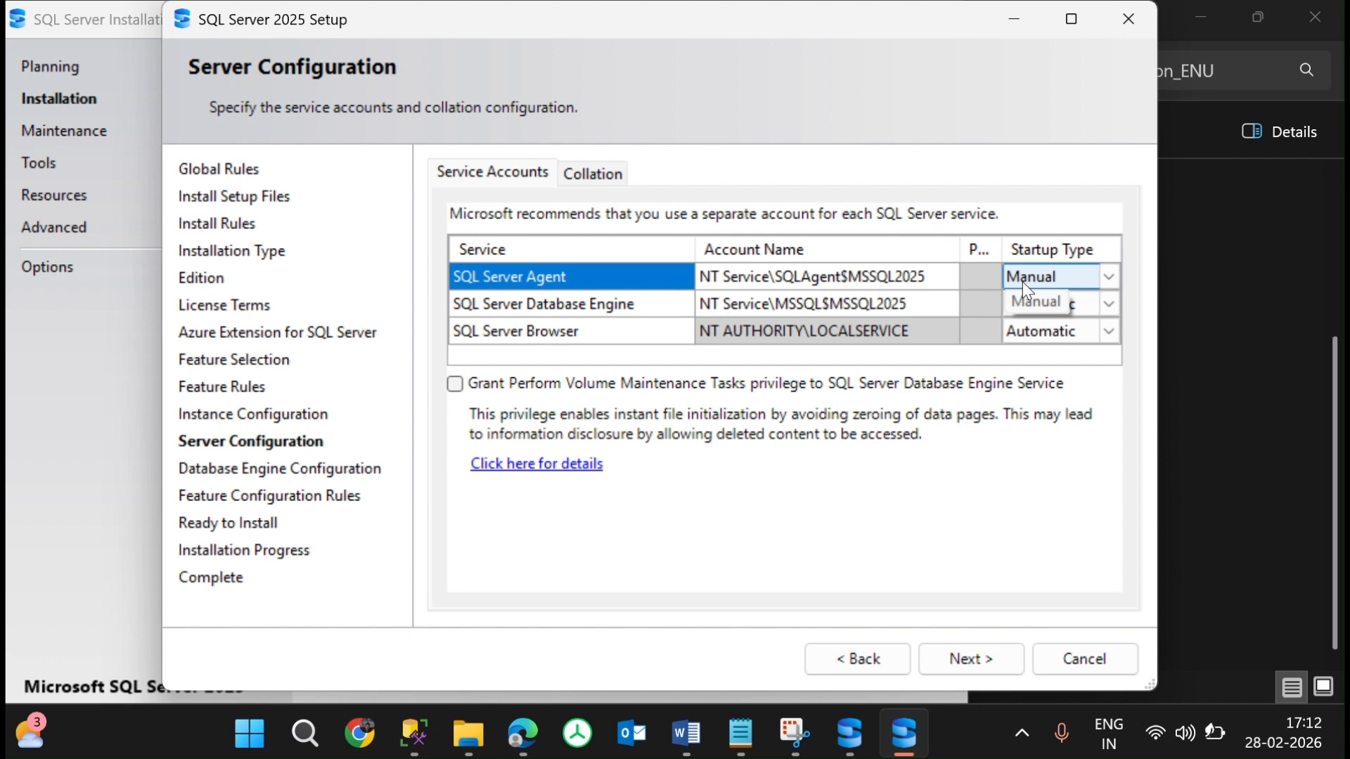
left_click(821, 281)
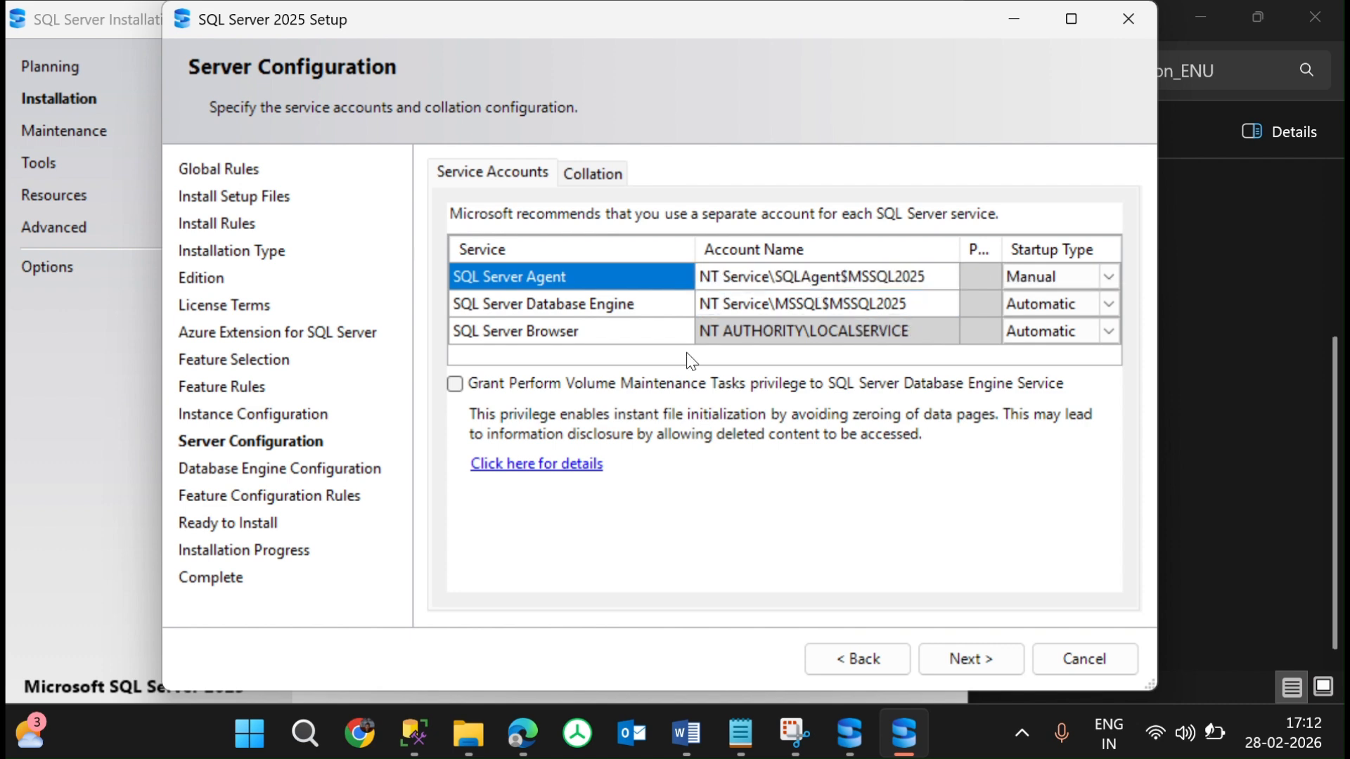
left_click(455, 383)
left_click(968, 661)
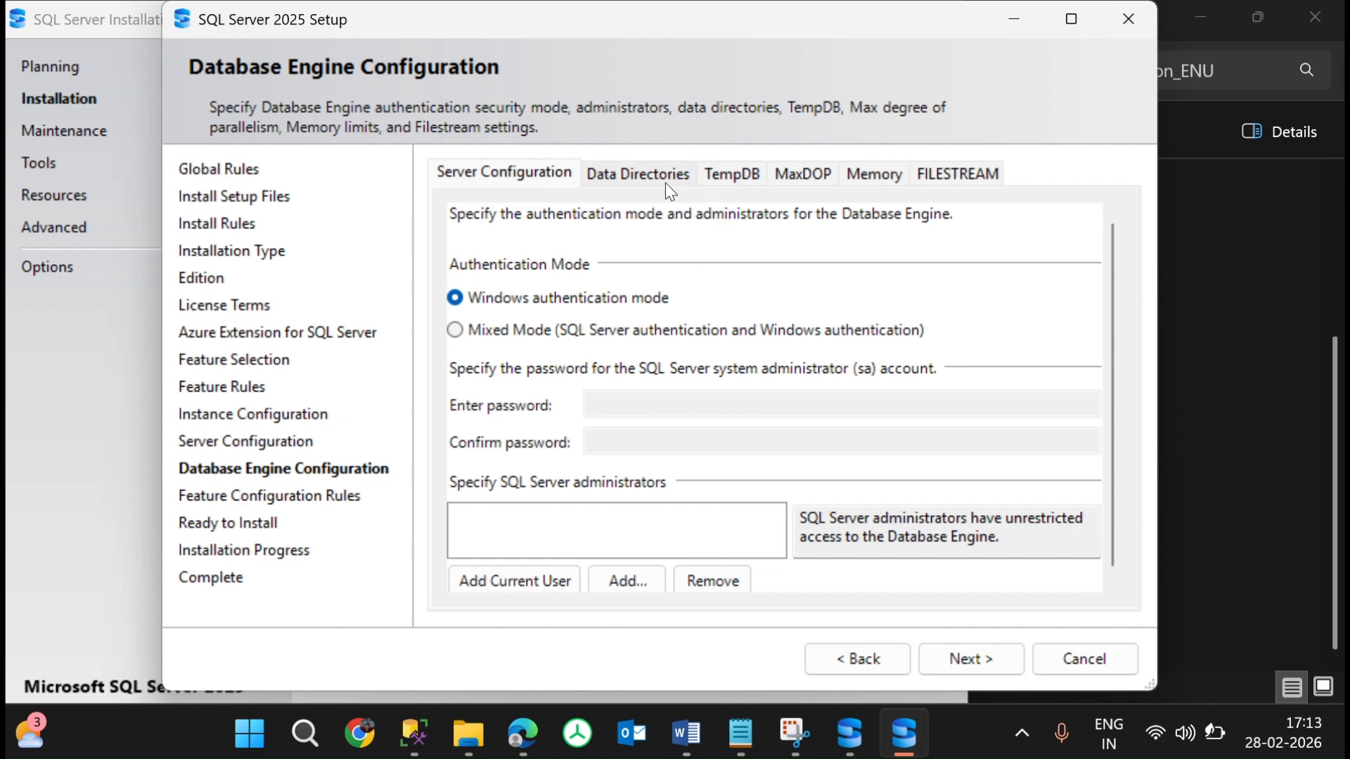
Add the local Windows user account as SQL Server administrator with Windows authentication mode, and start the installation
left_click(625, 588)
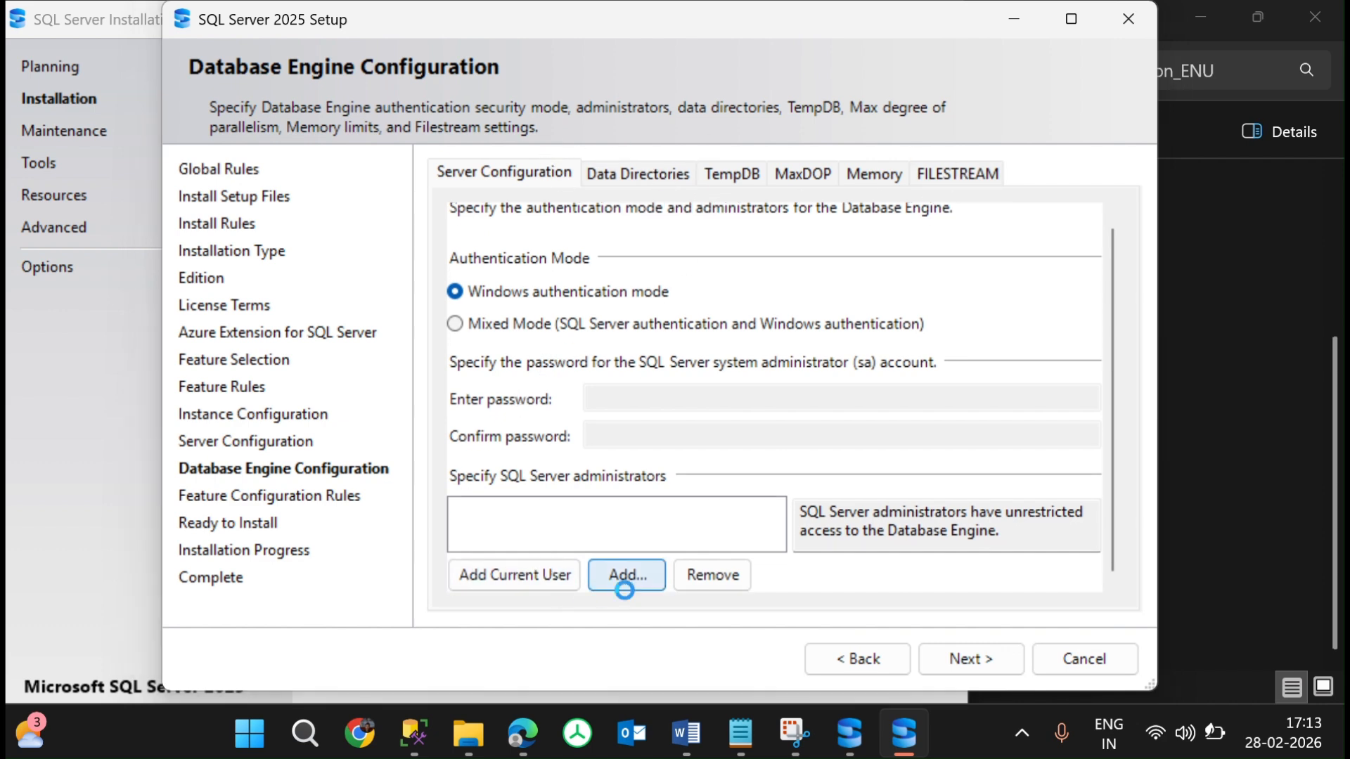
type("SHAHID")
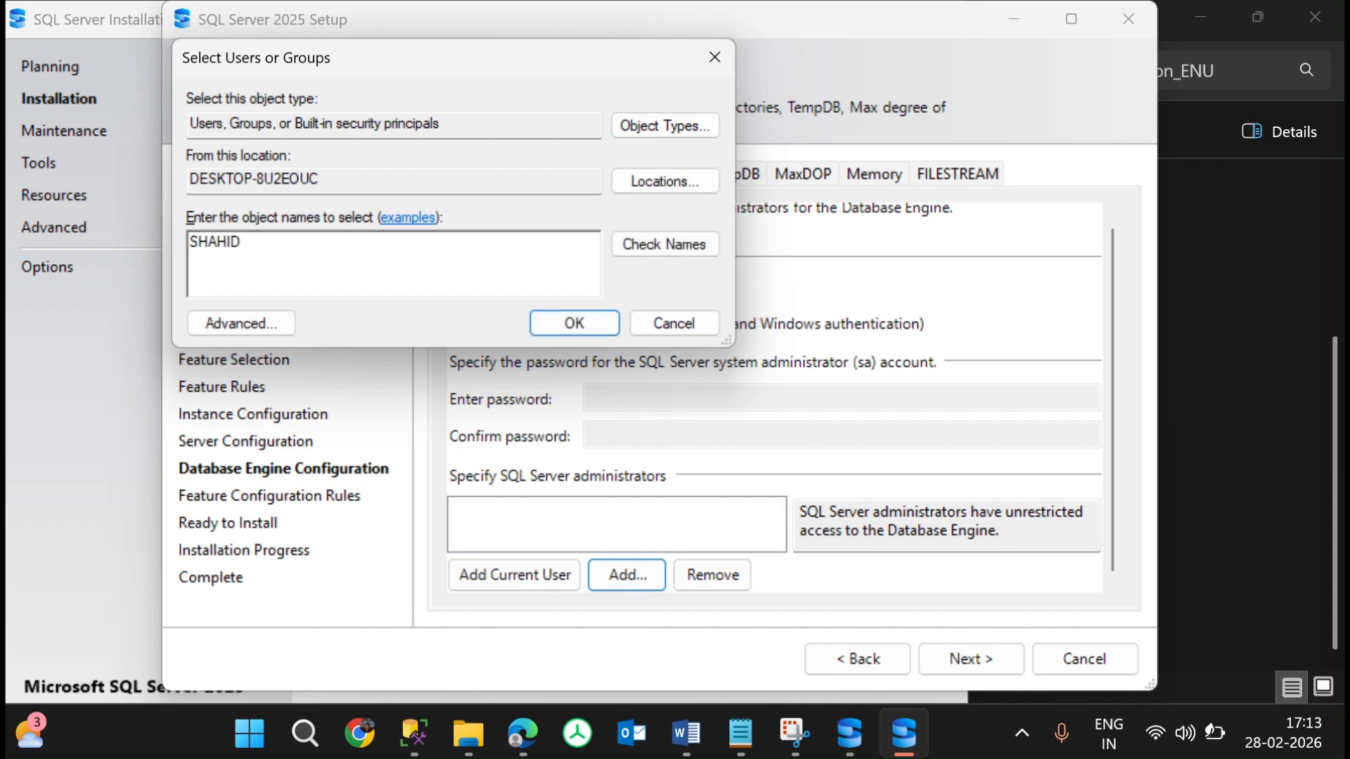
left_click(643, 245)
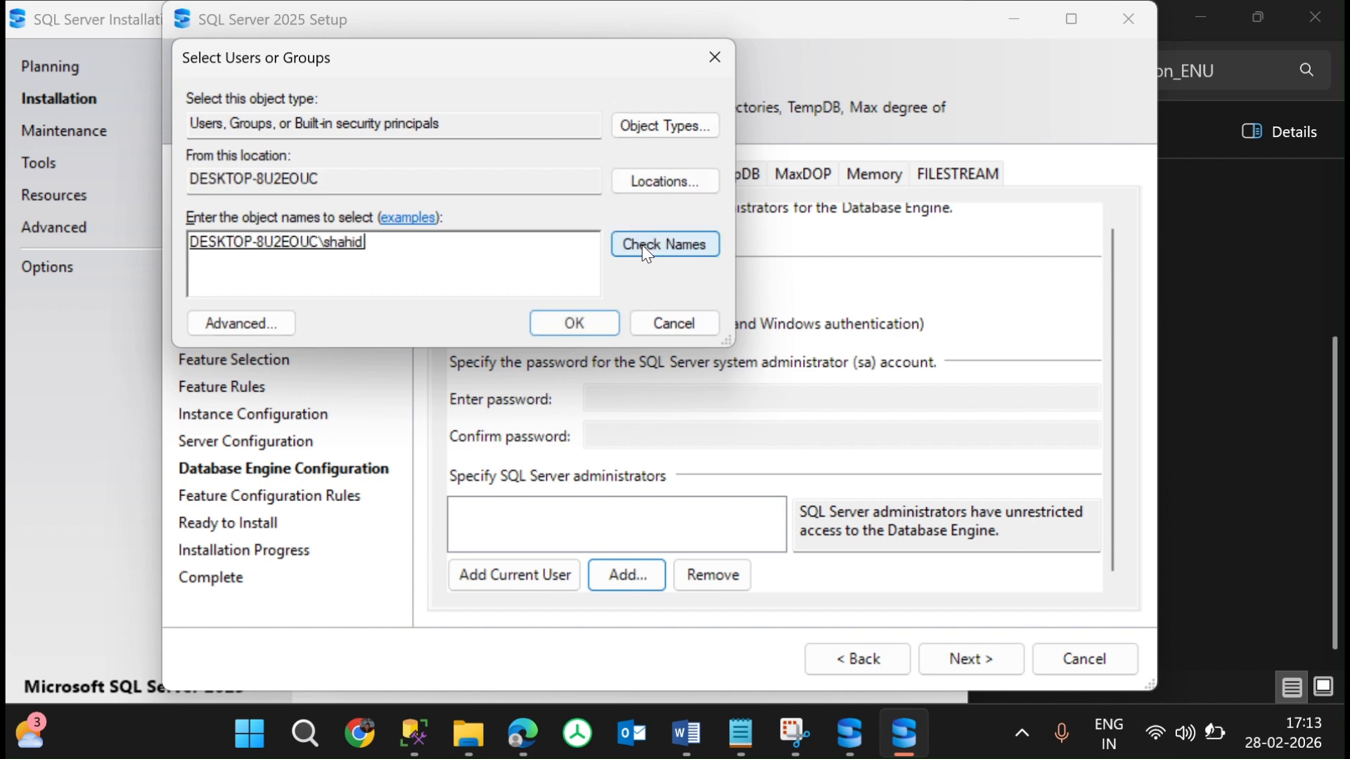
left_click(605, 322)
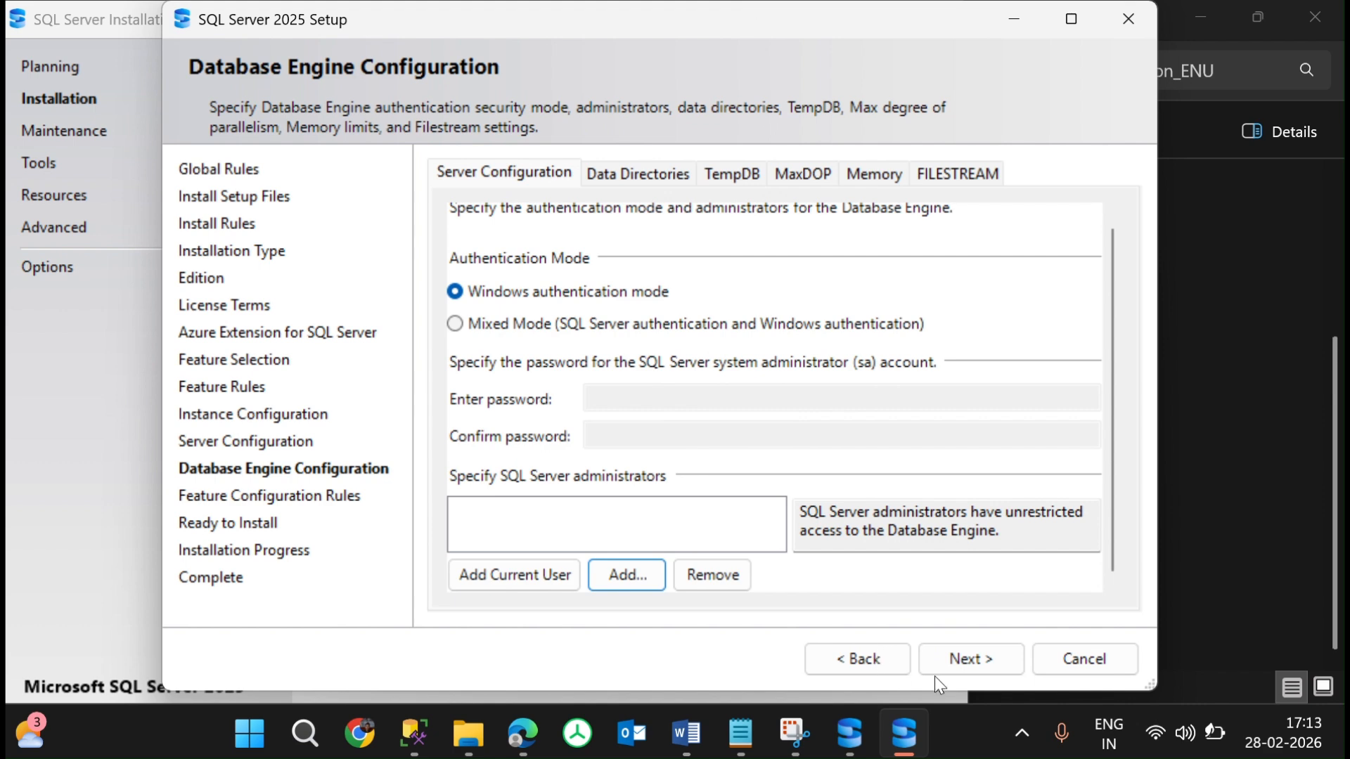
left_click(953, 656)
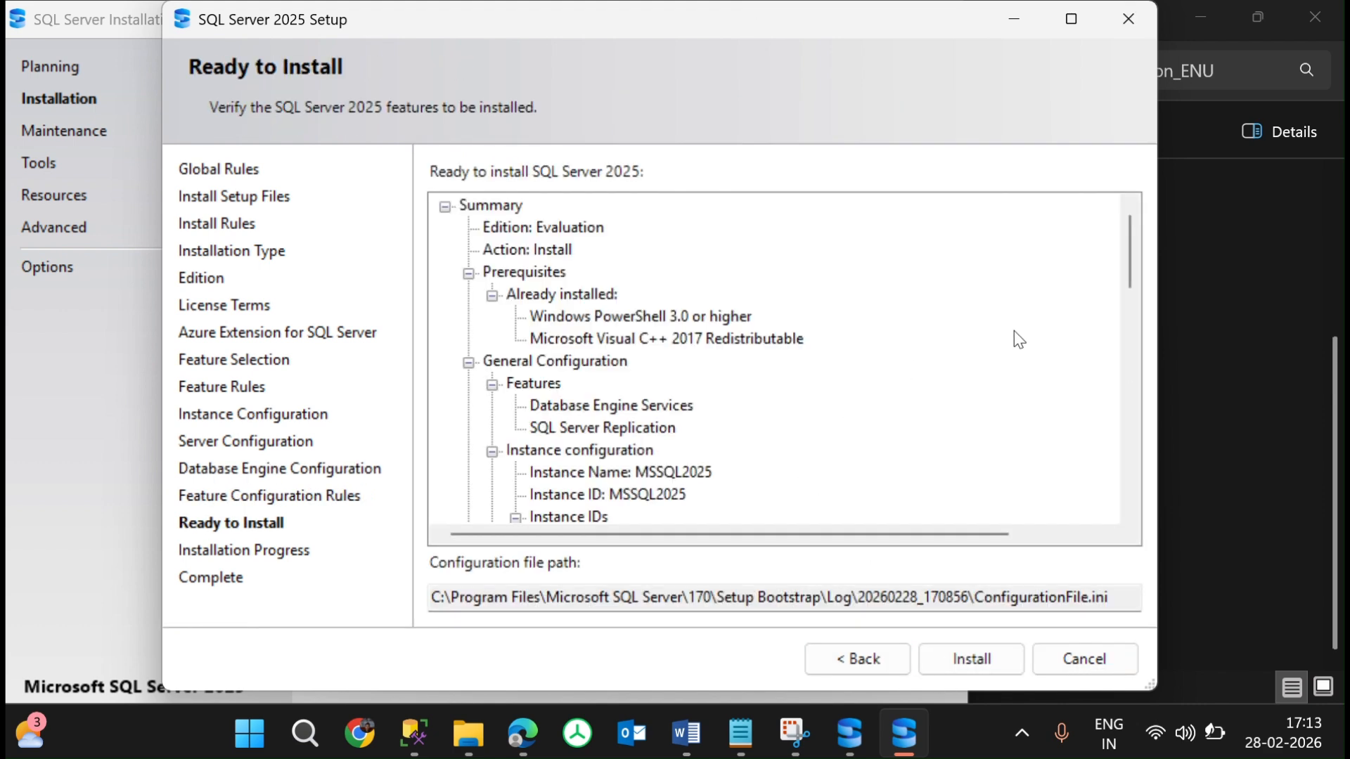
left_click(959, 657)
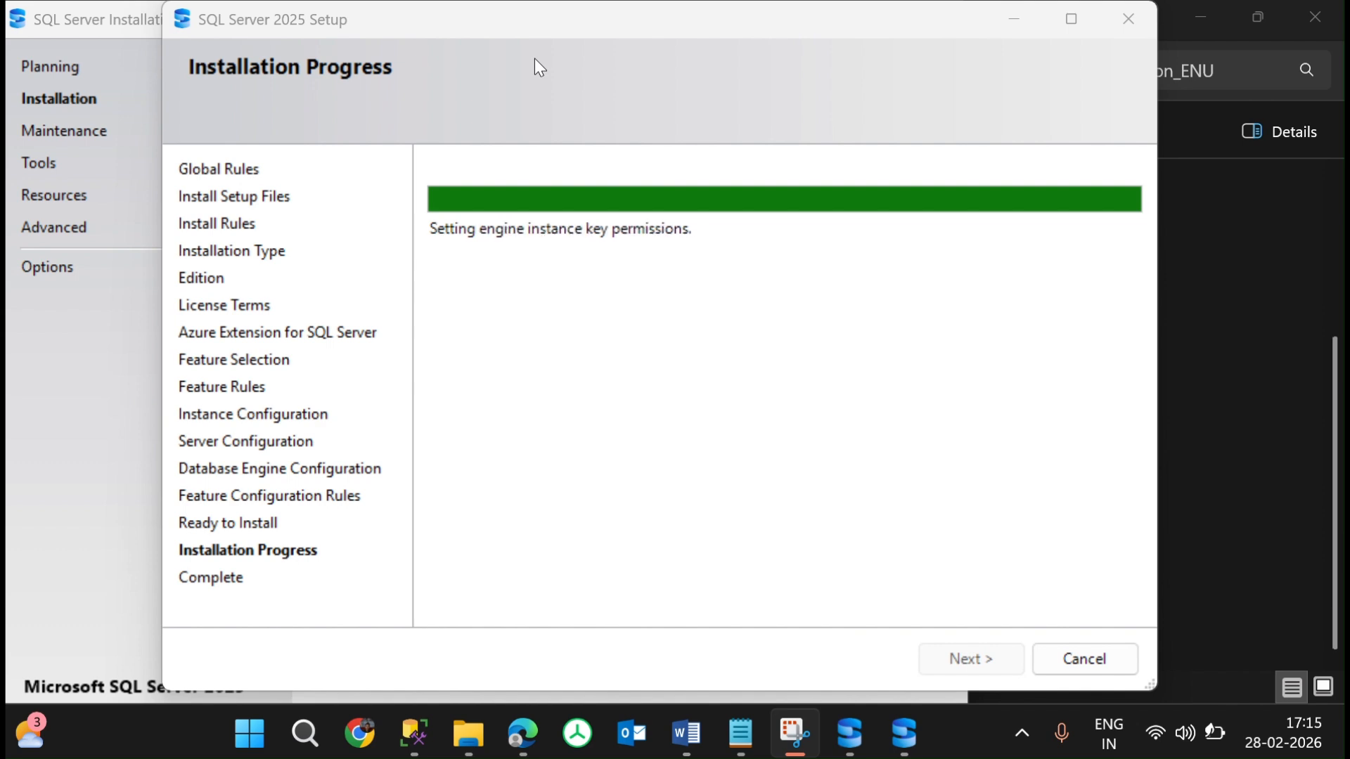
Switch to File Explorer and check the local drives under This PC, including the actions available for Local Disk (C:)
mouse_move(468, 733)
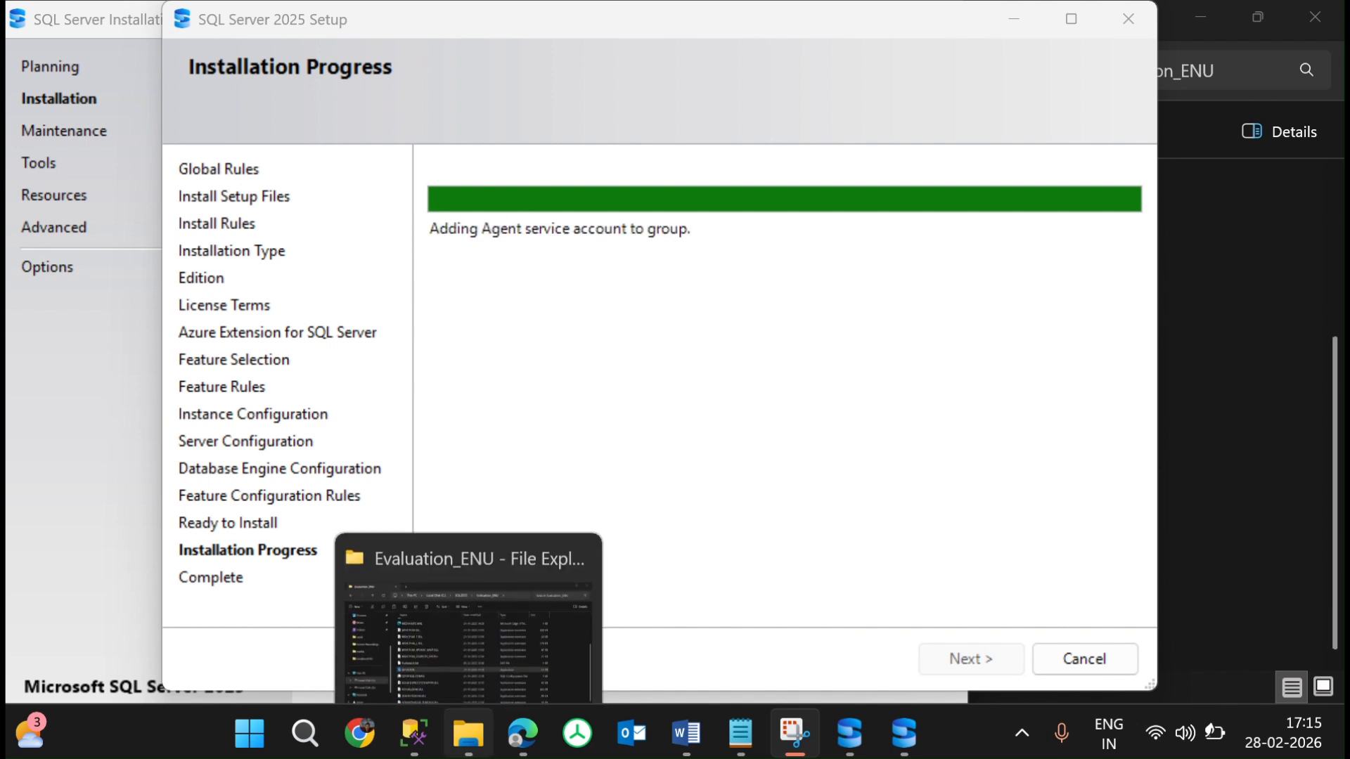
left_click(484, 749)
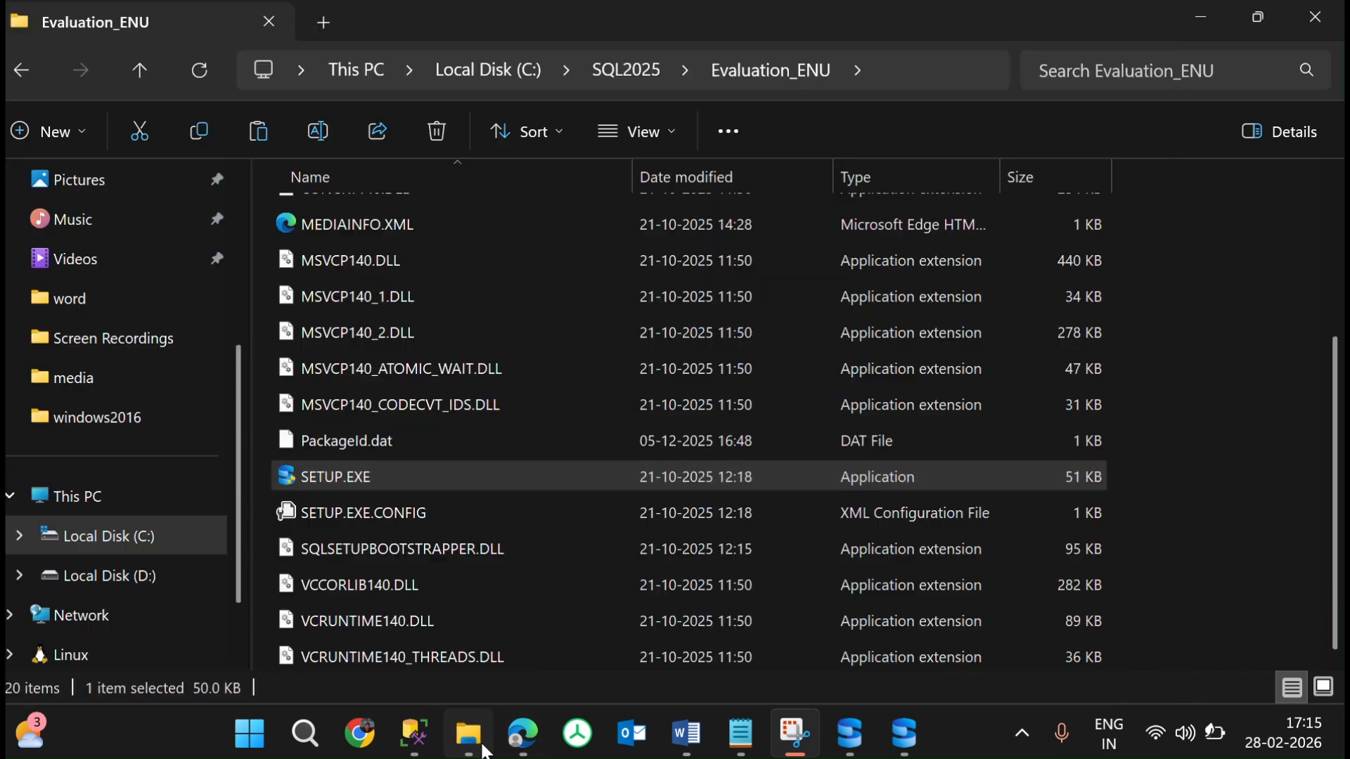
left_click(125, 499)
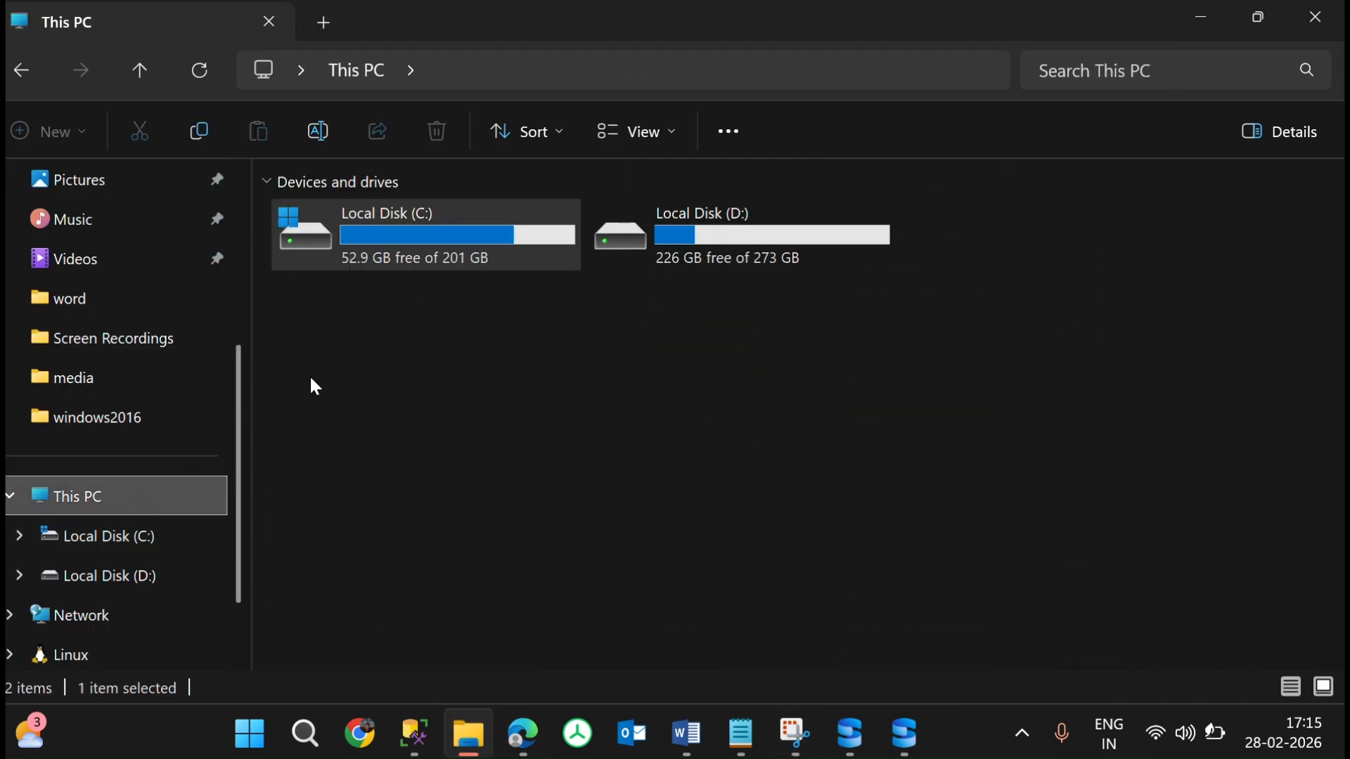
right_click(414, 233)
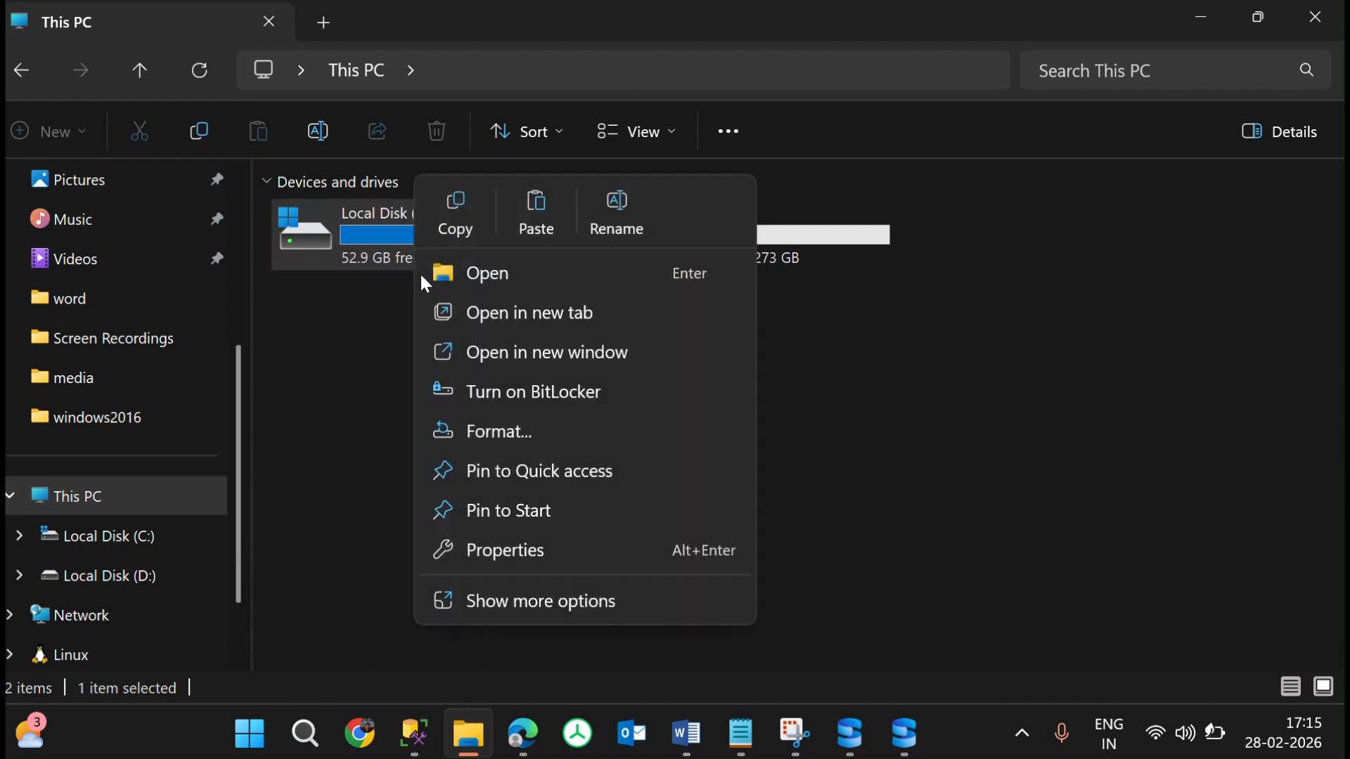
left_click(928, 506)
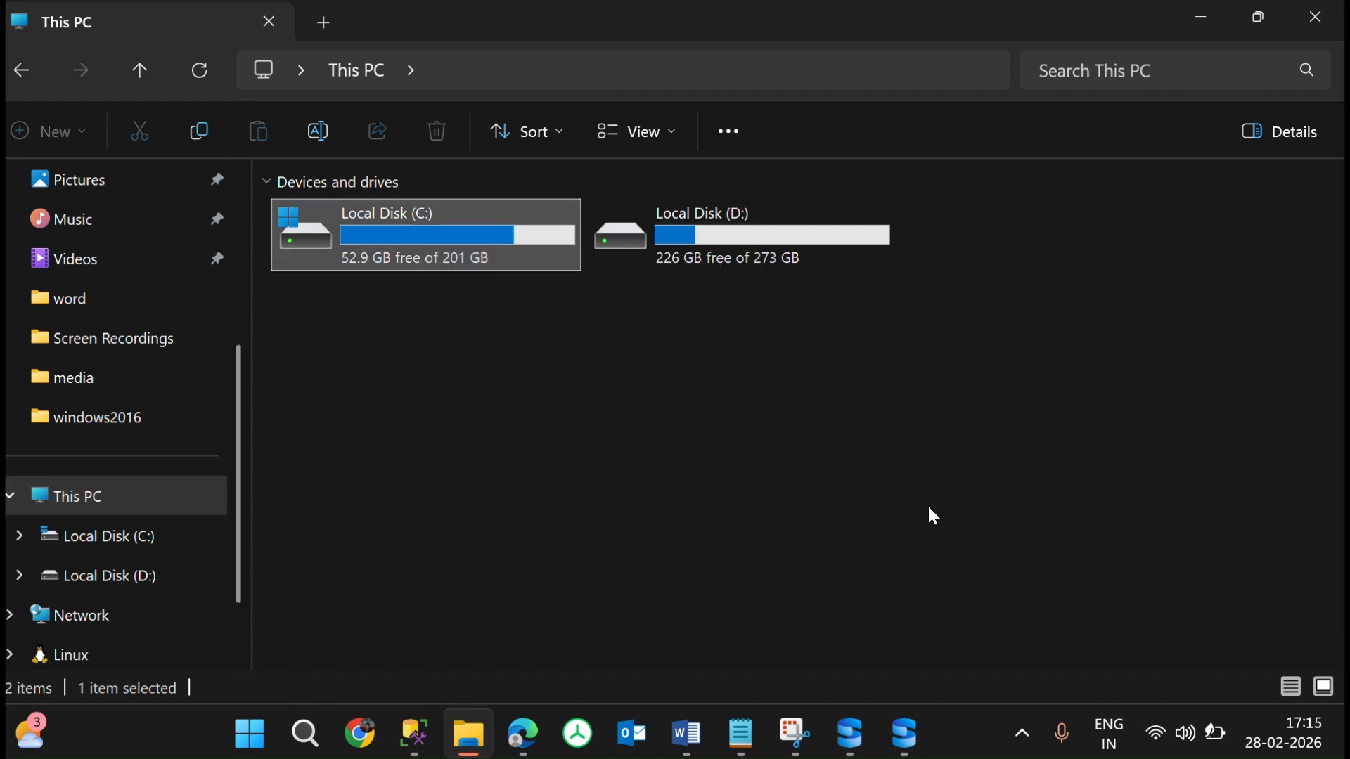
Check the SQL Server 2025 Setup progress, and switch to SQL Server Management Studio to connect to DESKTOP-8U2EOUC\MSSQL2025 with Windows Authentication
key("super+shift+s")
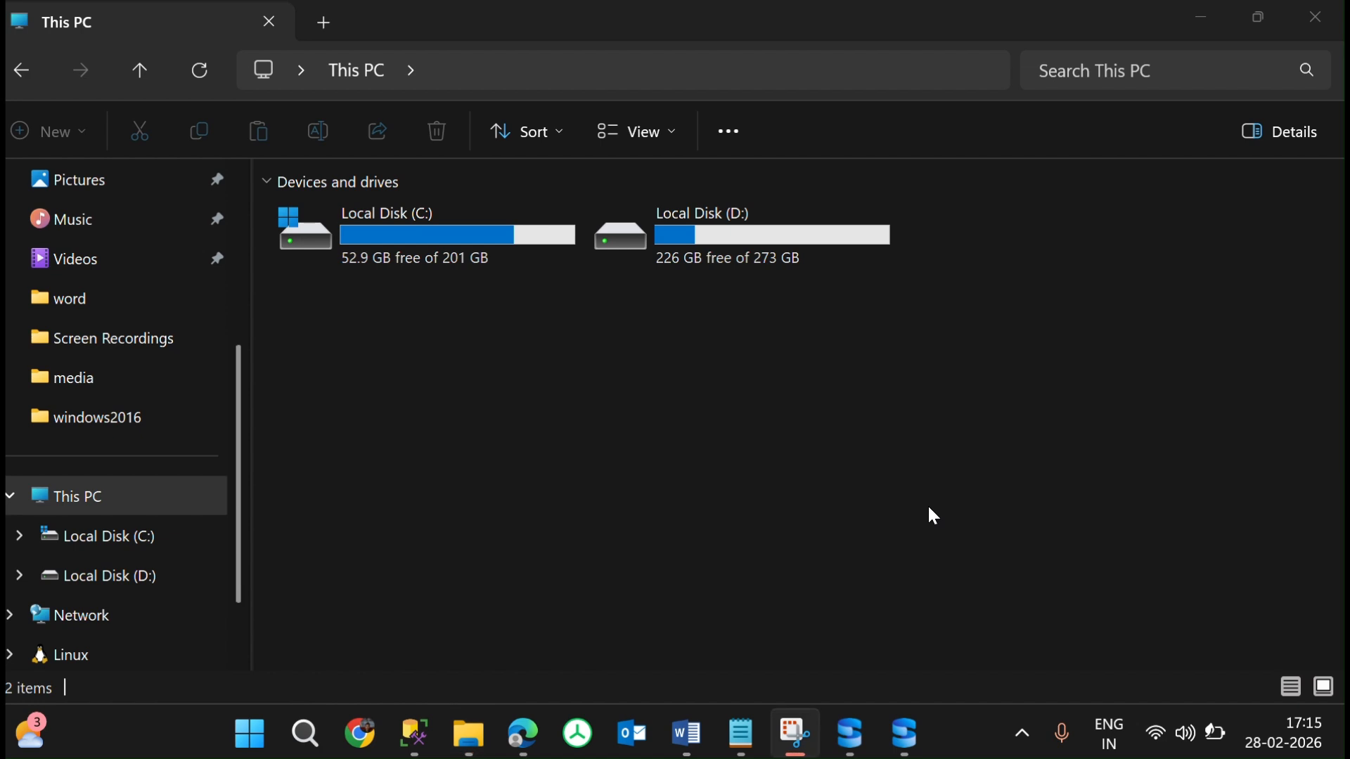
left_click(903, 738)
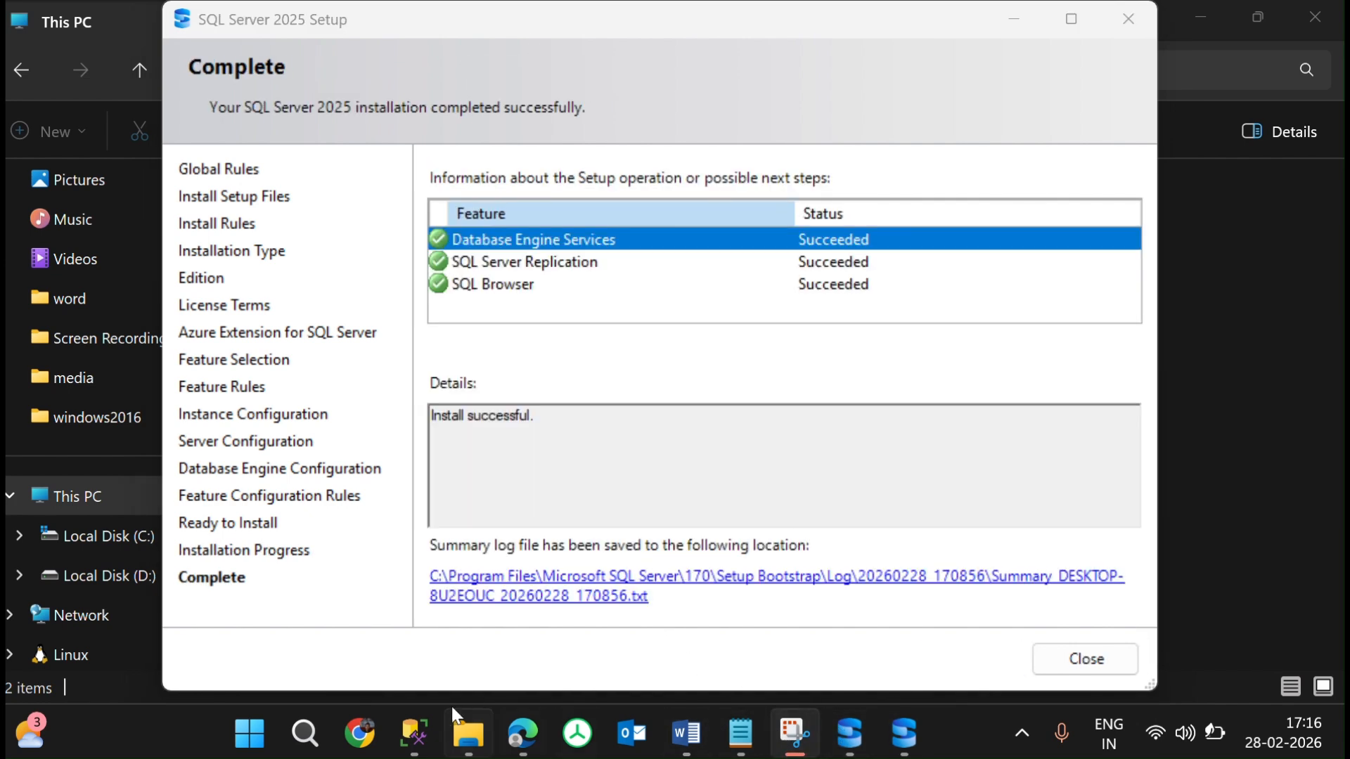
left_click(414, 733)
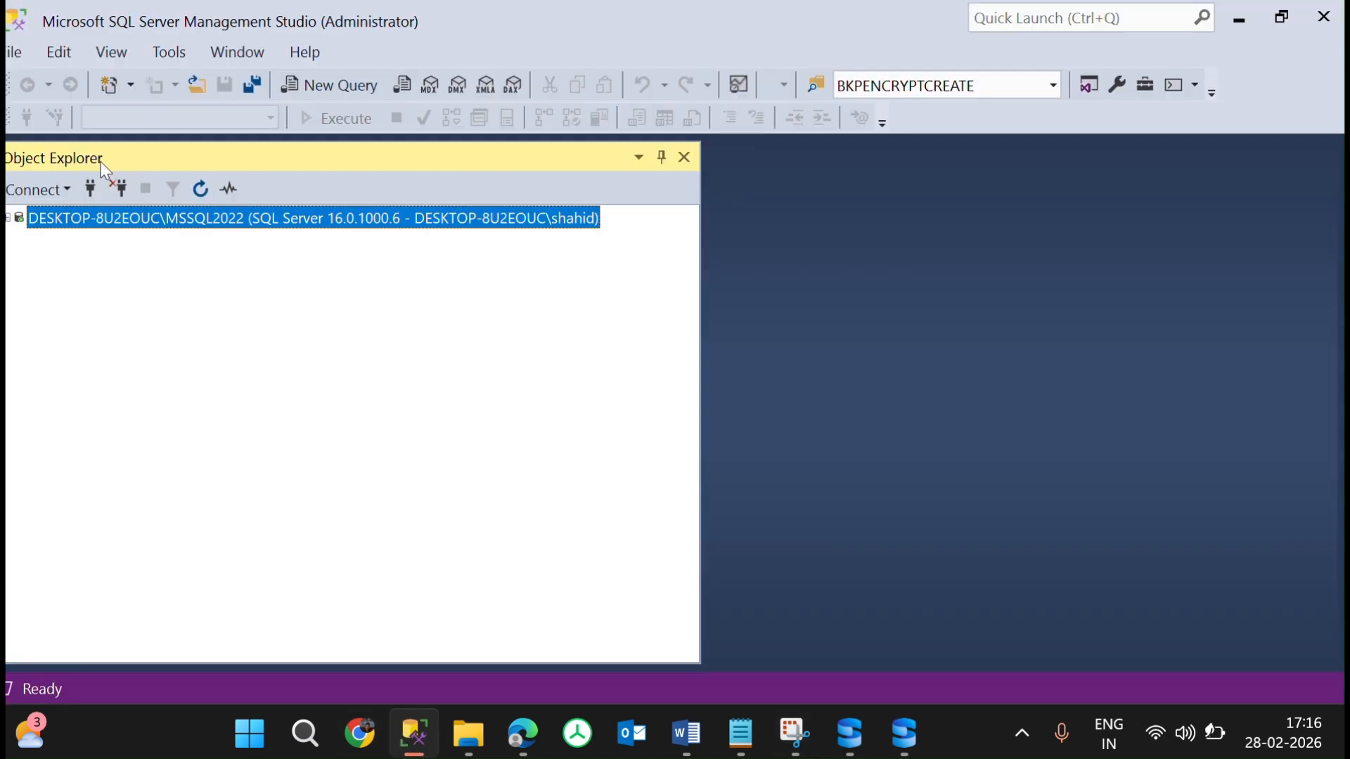
left_click(90, 188)
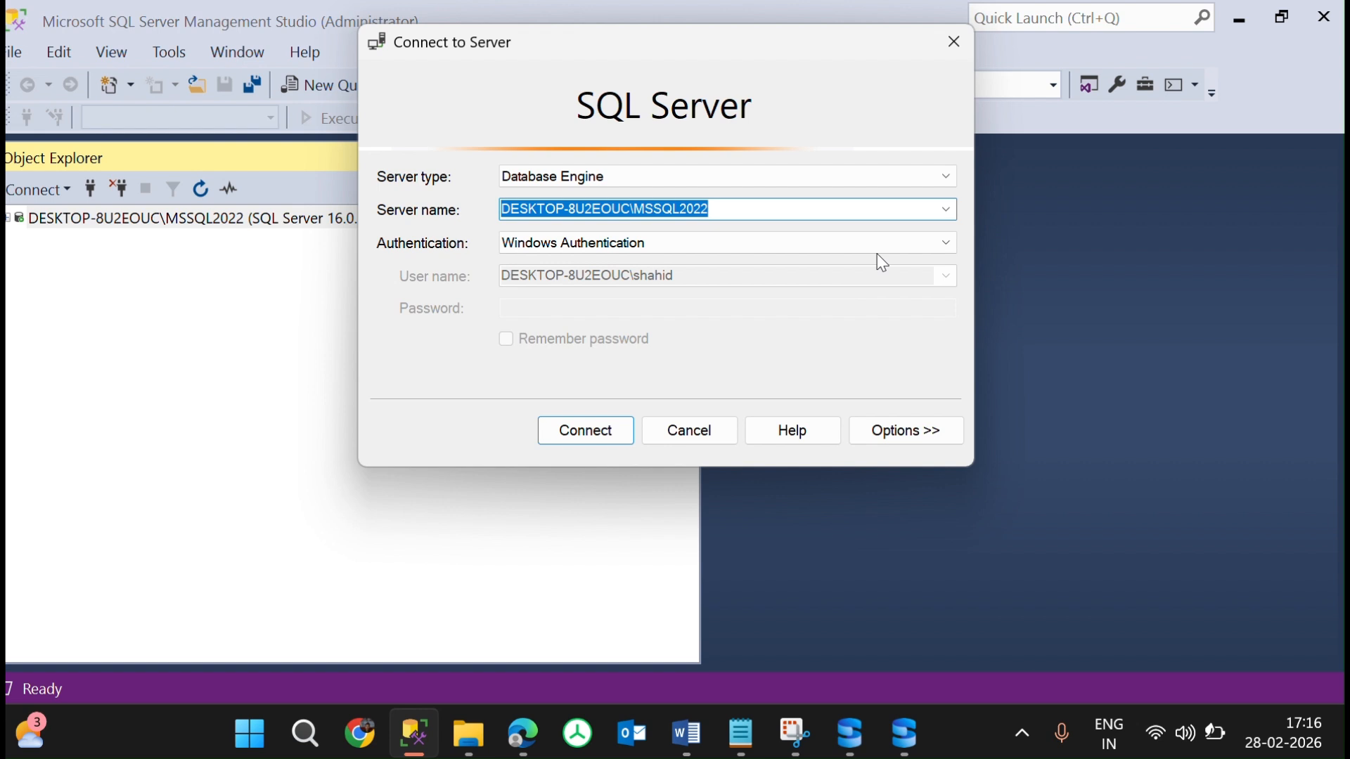
left_click(852, 211)
key("BackSpace")
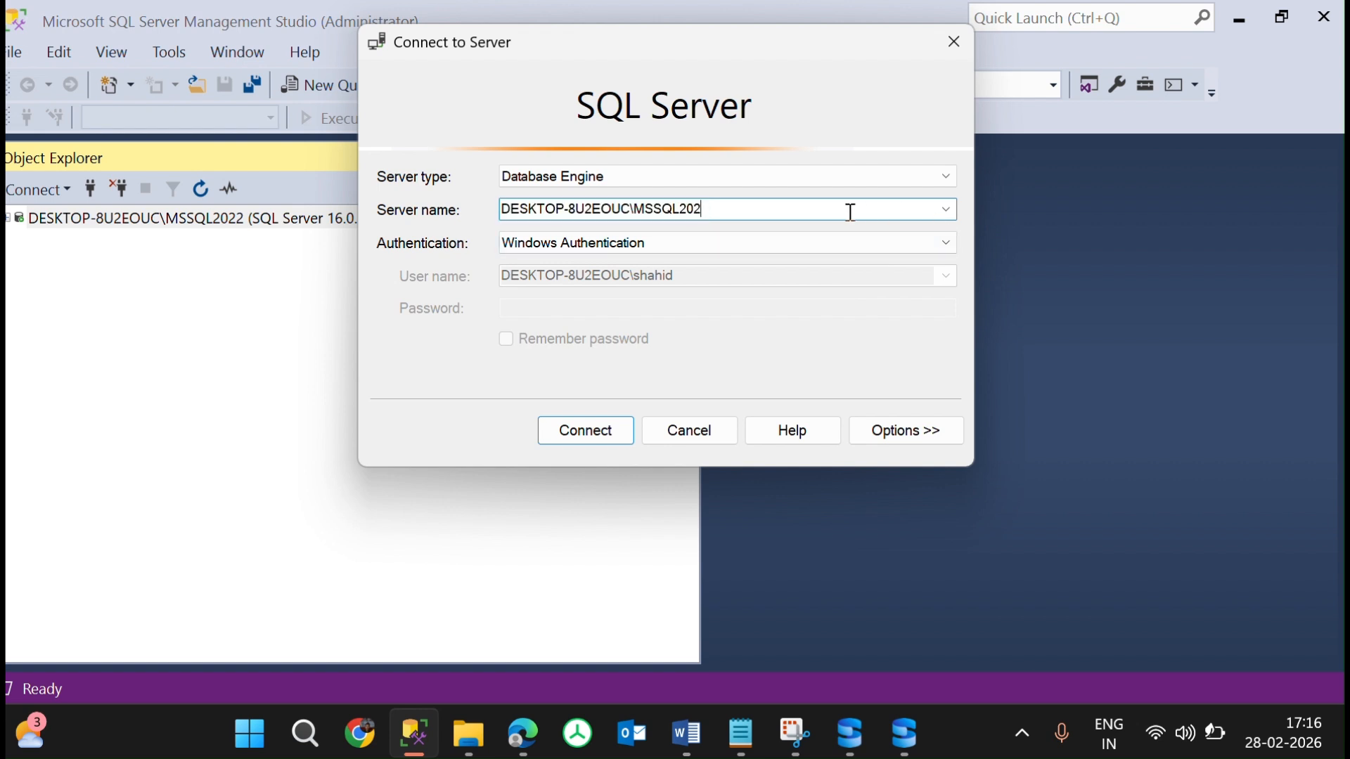
type("5")
left_click(587, 430)
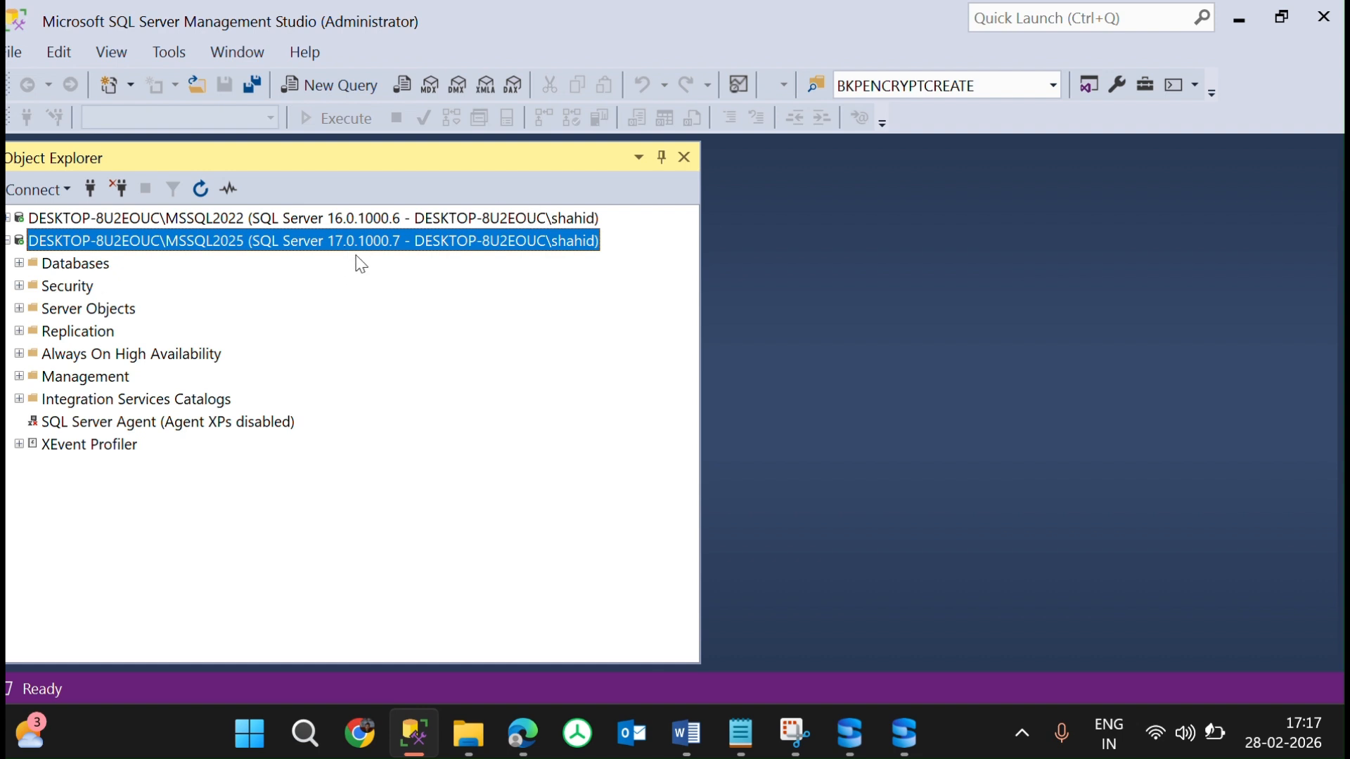
Create a new database named DB1 on the MSSQL2025 instance with the default owner and file settings
left_click(24, 263)
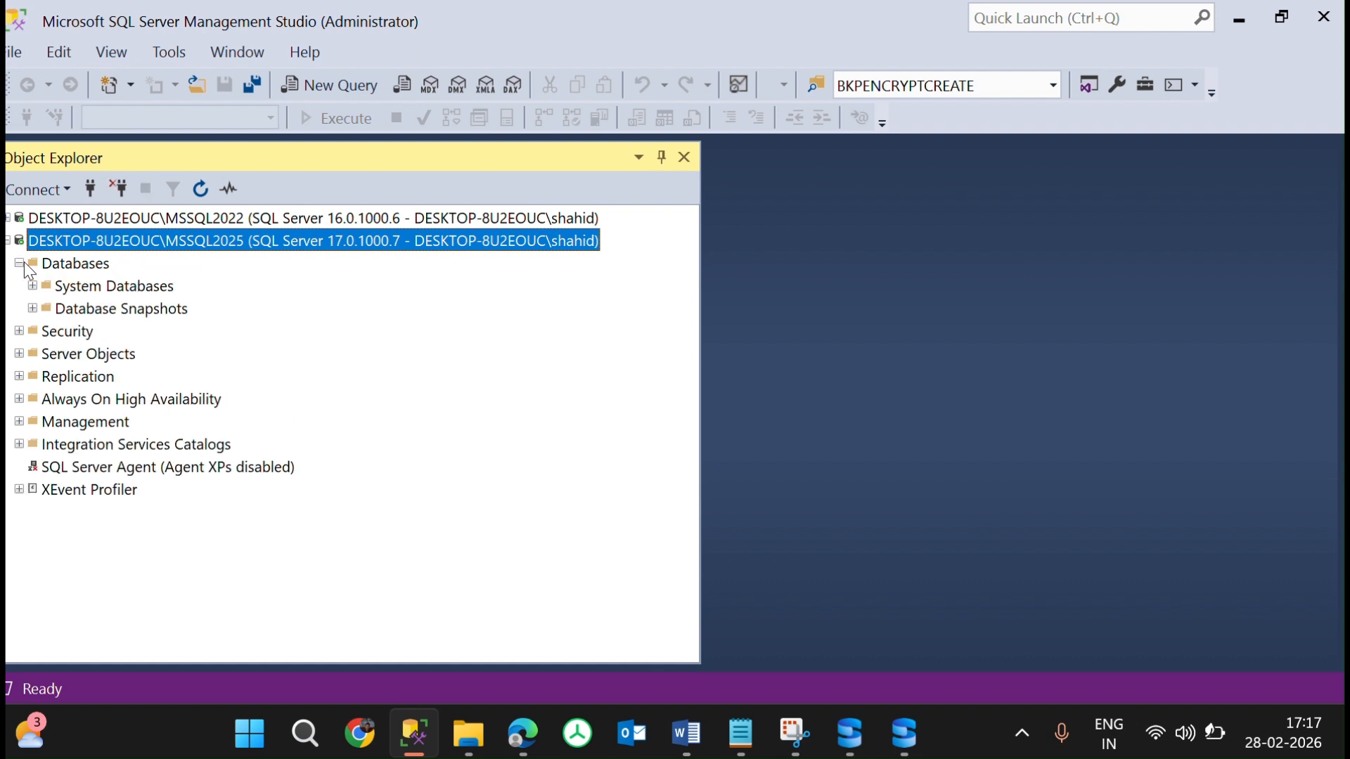
right_click(104, 265)
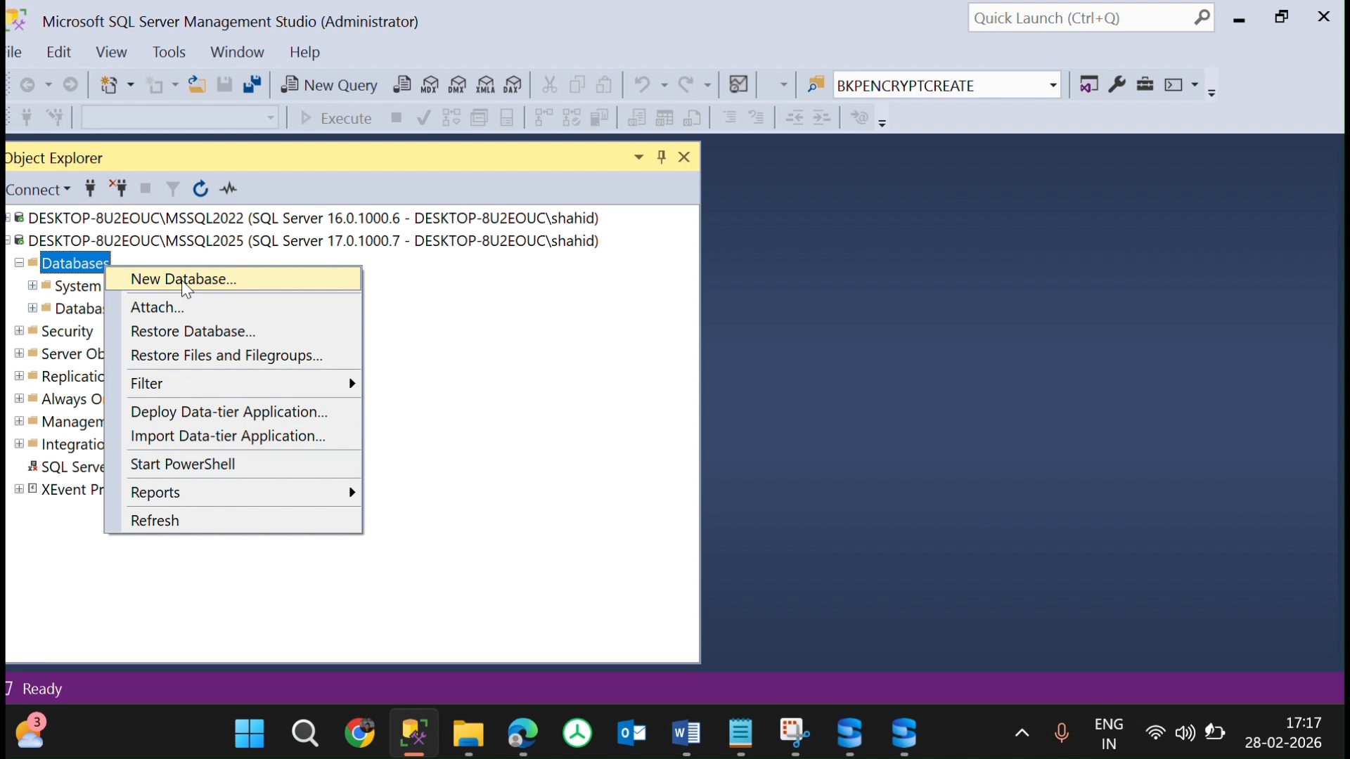
left_click(186, 281)
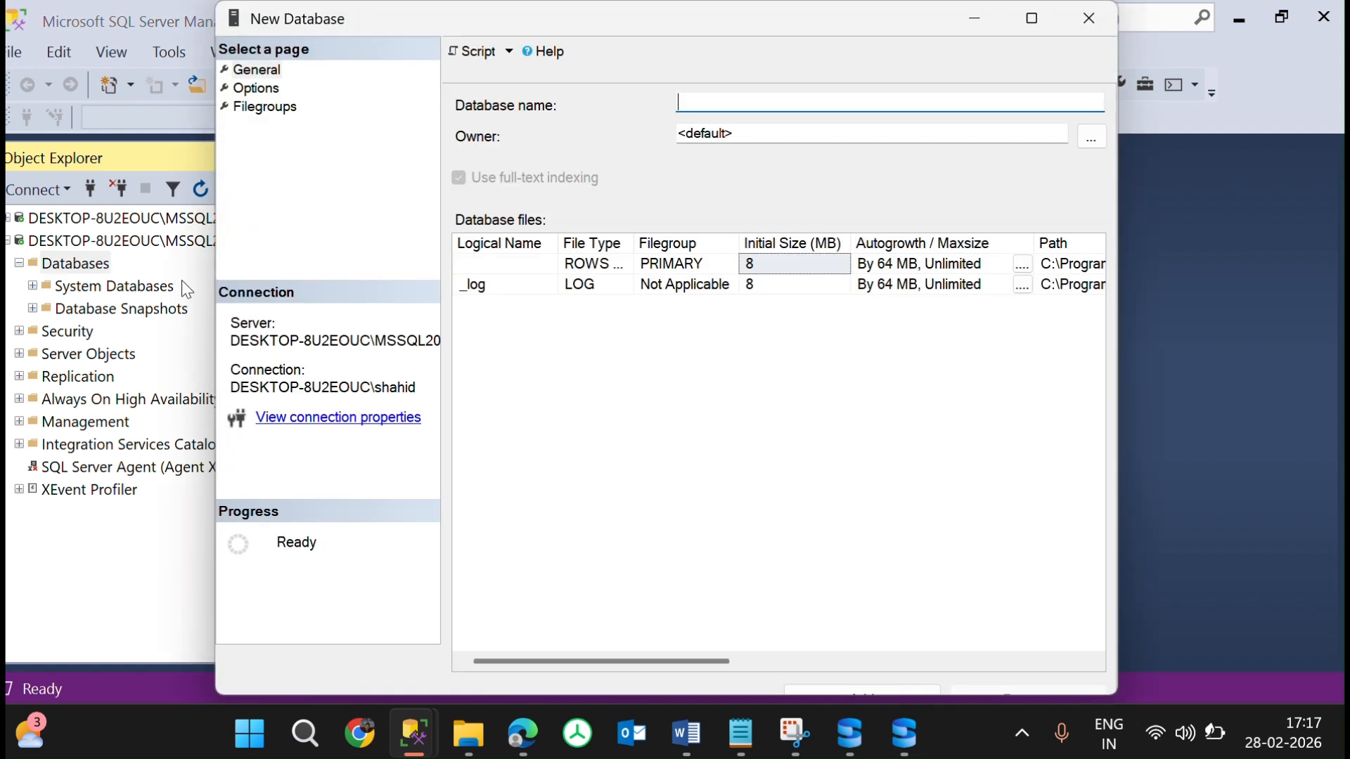
type("DB1")
key("Return")
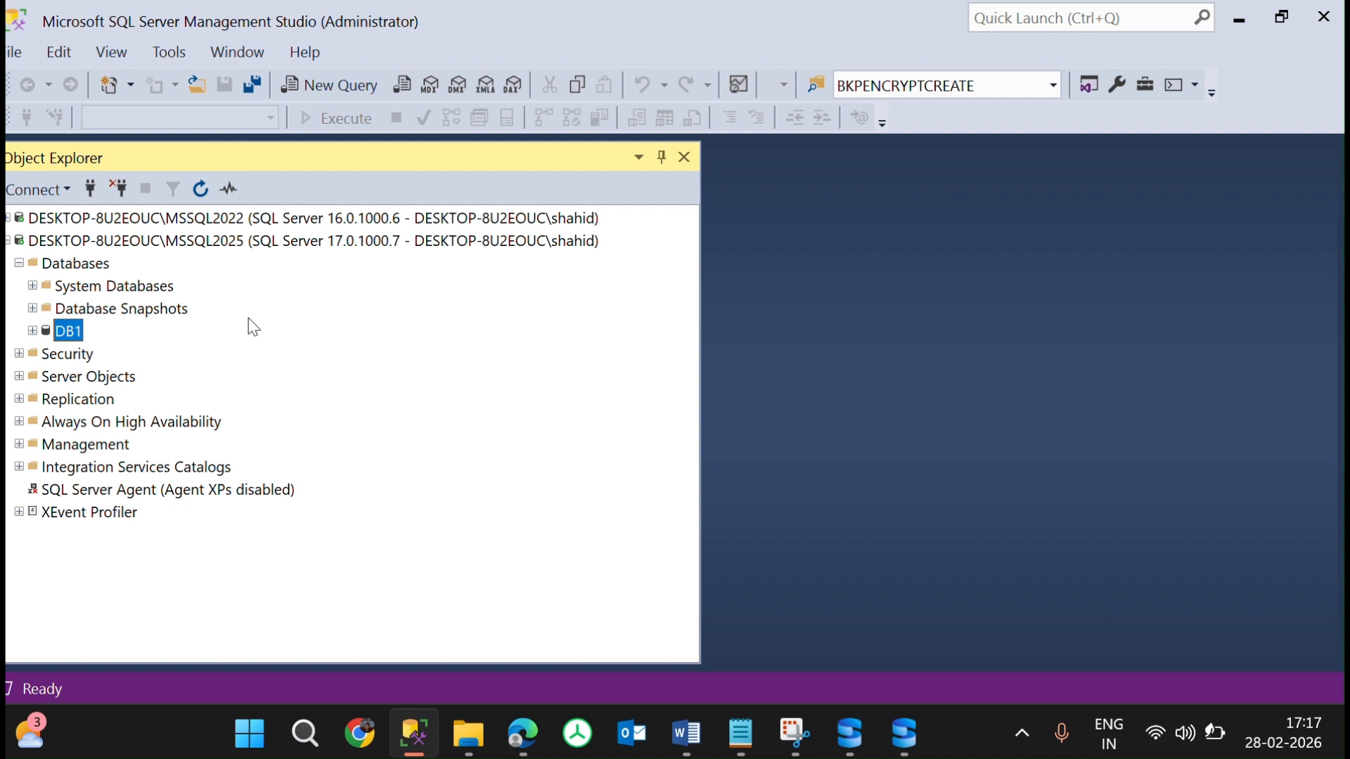
Examine the system databases of the MSSQL2025 instance and the actions available for its Replication node
left_click(38, 285)
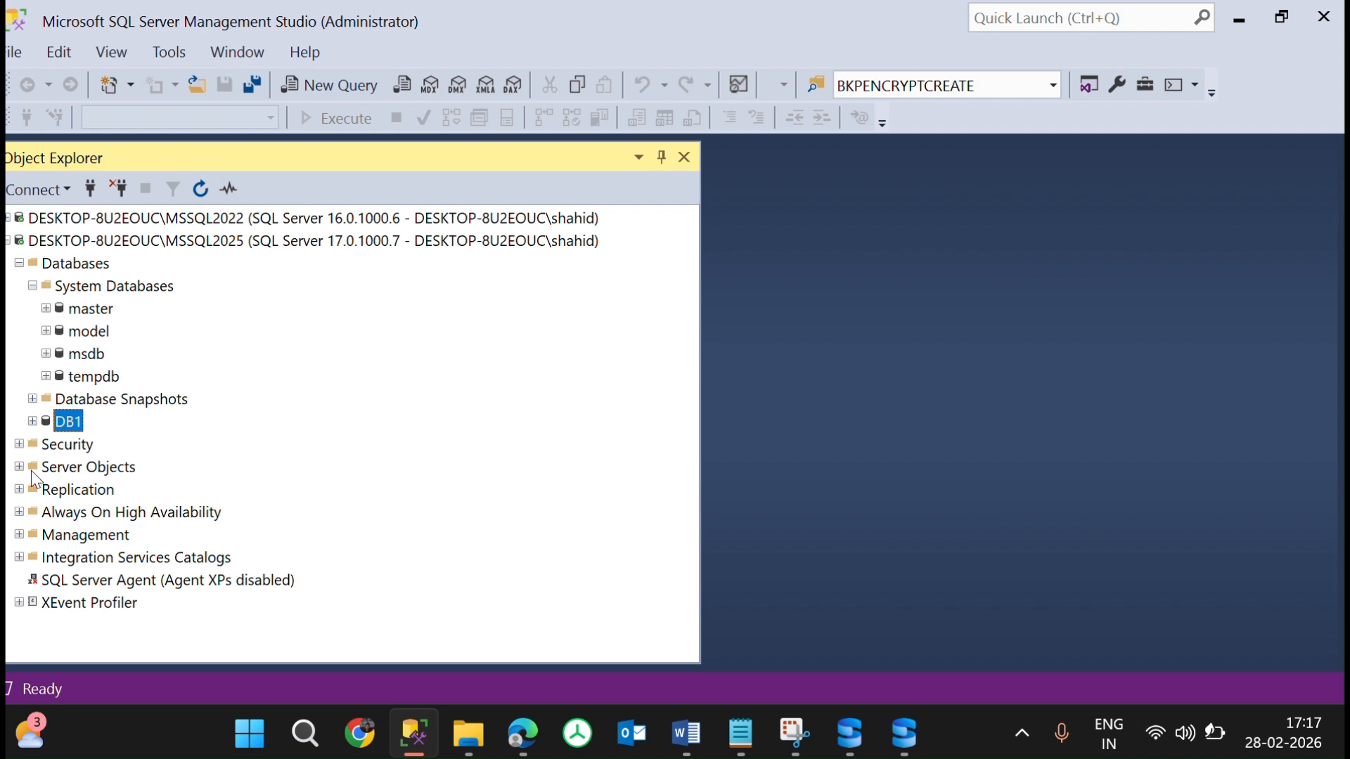
left_click(82, 493)
right_click(81, 492)
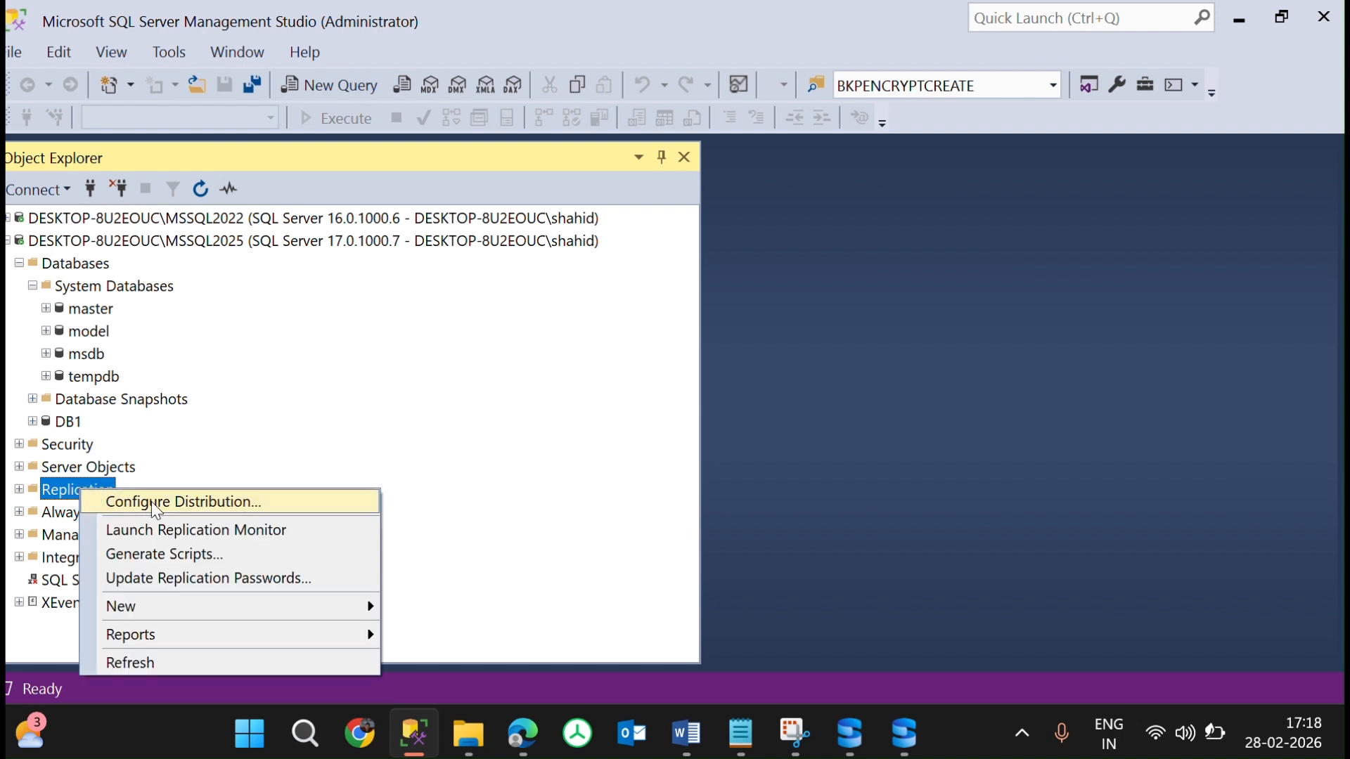
left_click(362, 414)
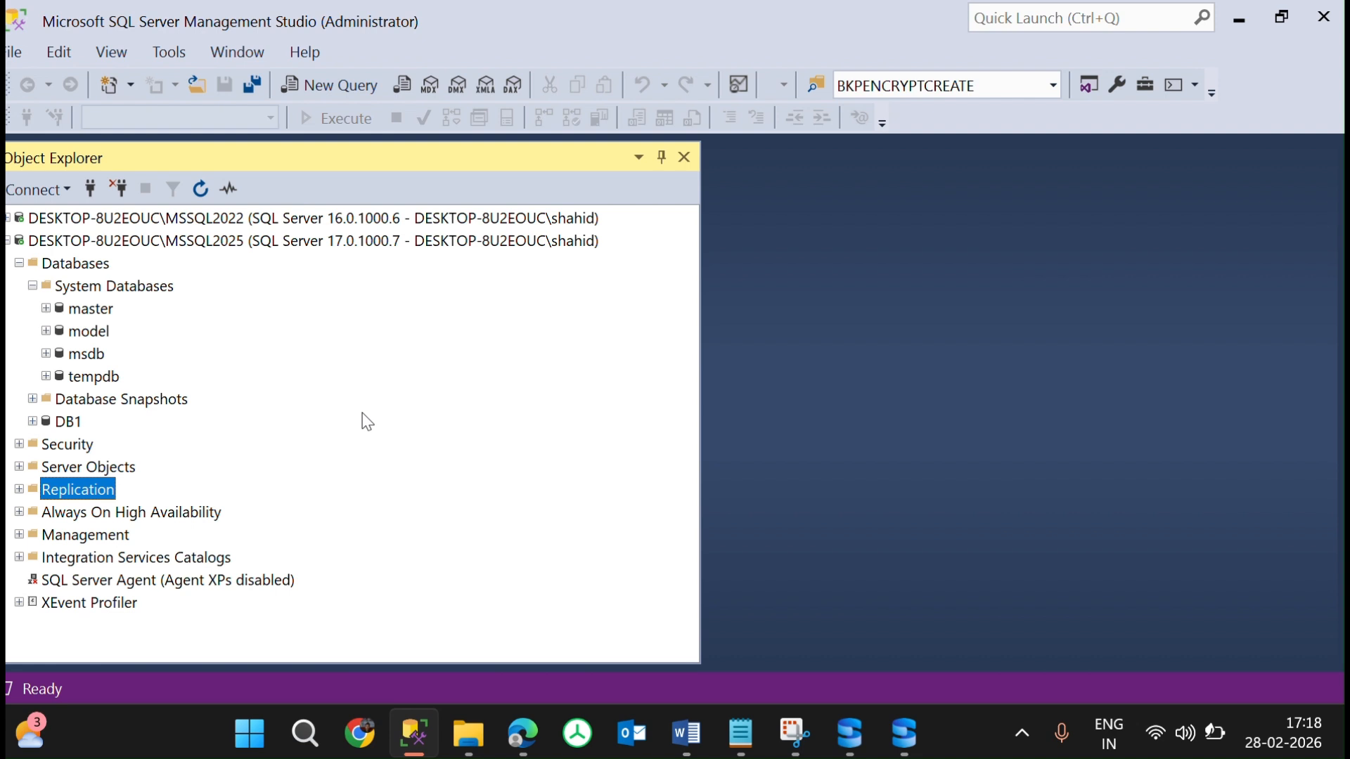